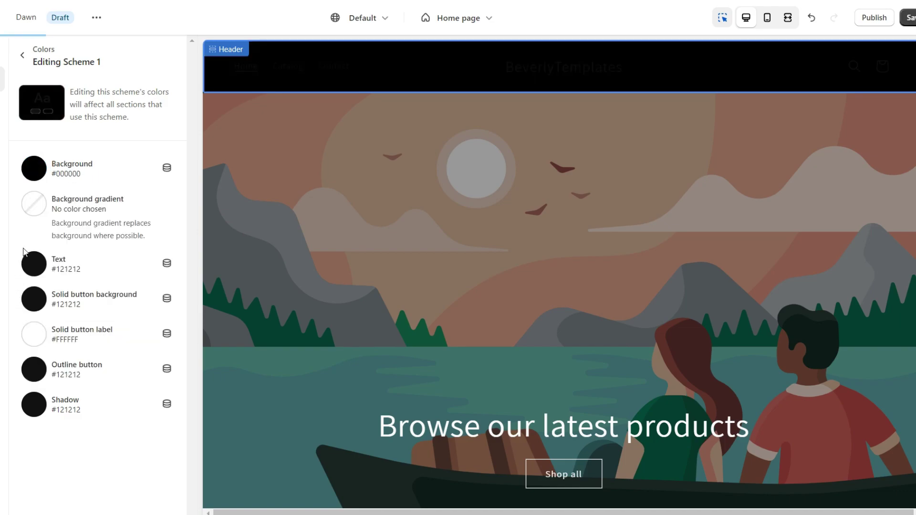
Set the text color of color Scheme 1 to white
{"action": "left_click", "coordinate": [25, 255]}
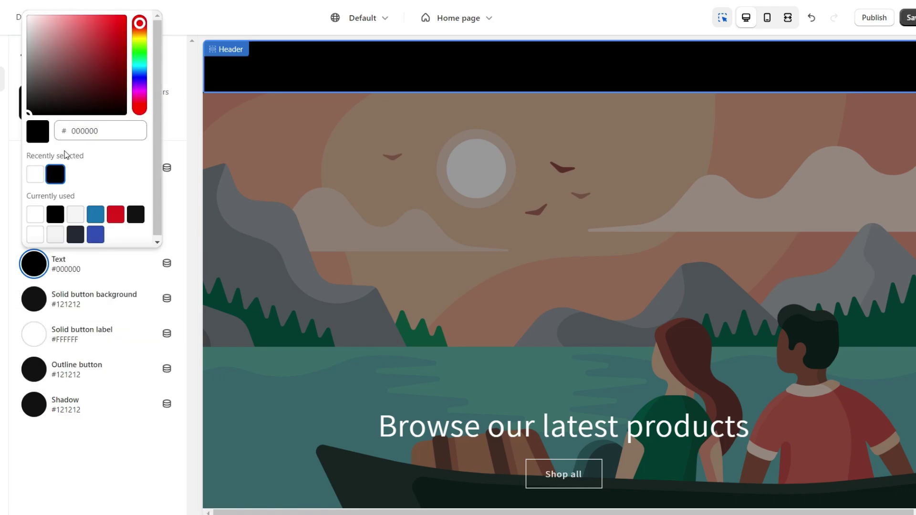
{"action": "left_click", "coordinate": [34, 176]}
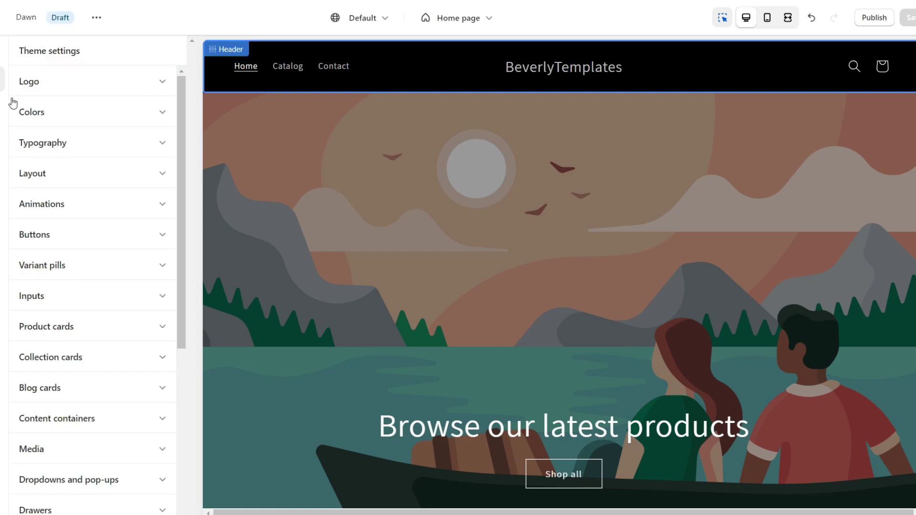
Choose the Web_Banner_13 image from the store library as the theme's logo
{"action": "left_click", "coordinate": [37, 91]}
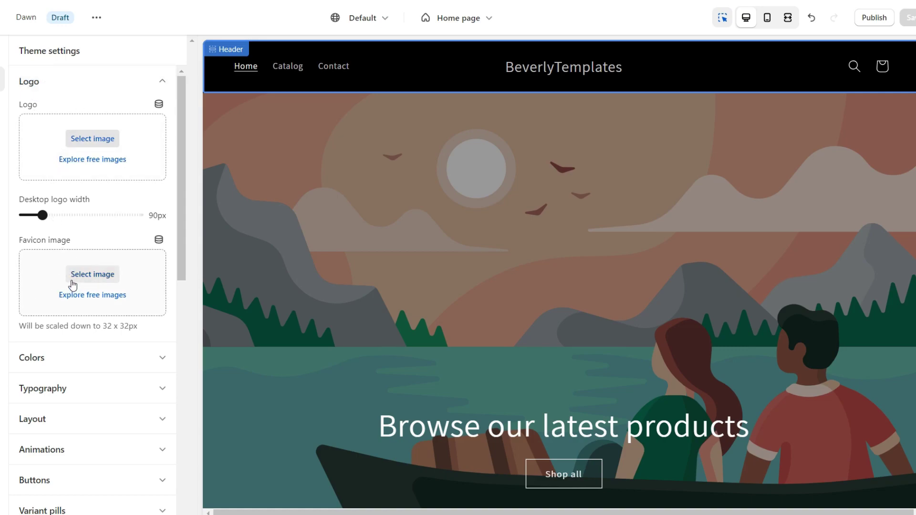
{"action": "left_click", "coordinate": [88, 139]}
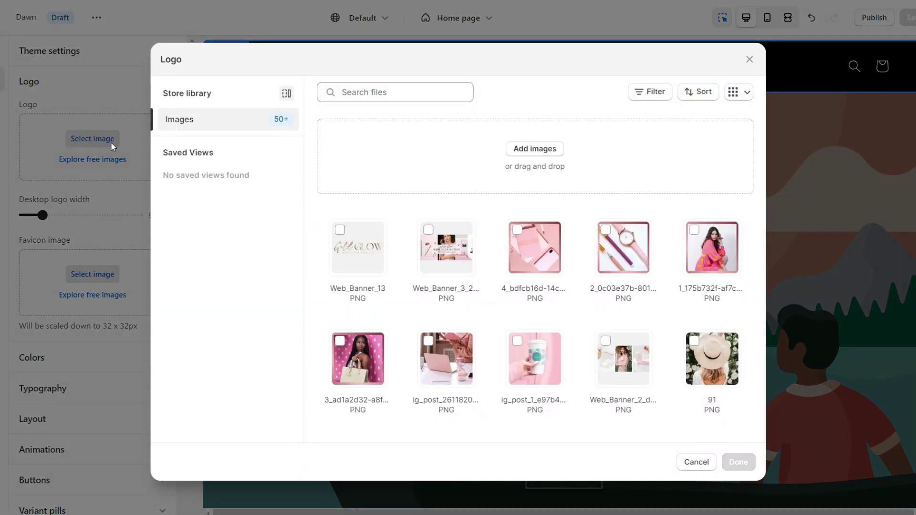
{"action": "left_click", "coordinate": [341, 247]}
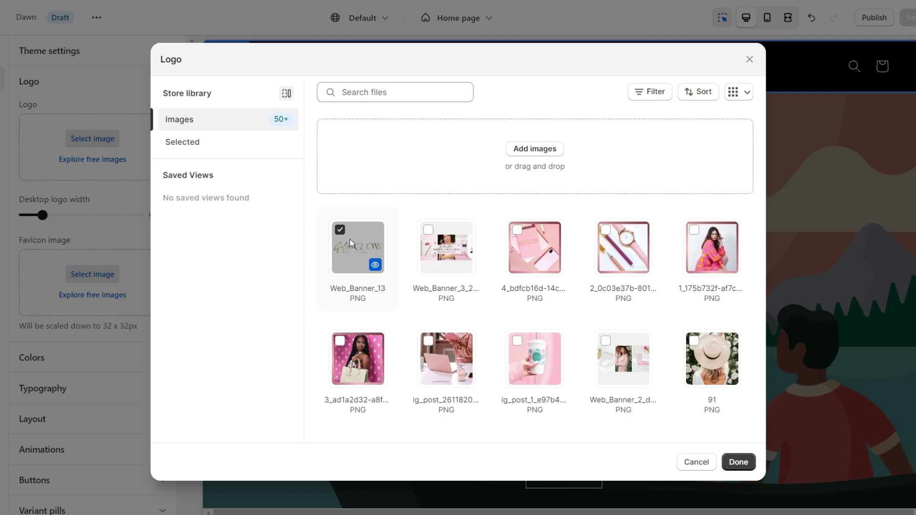
{"action": "left_click", "coordinate": [738, 462]}
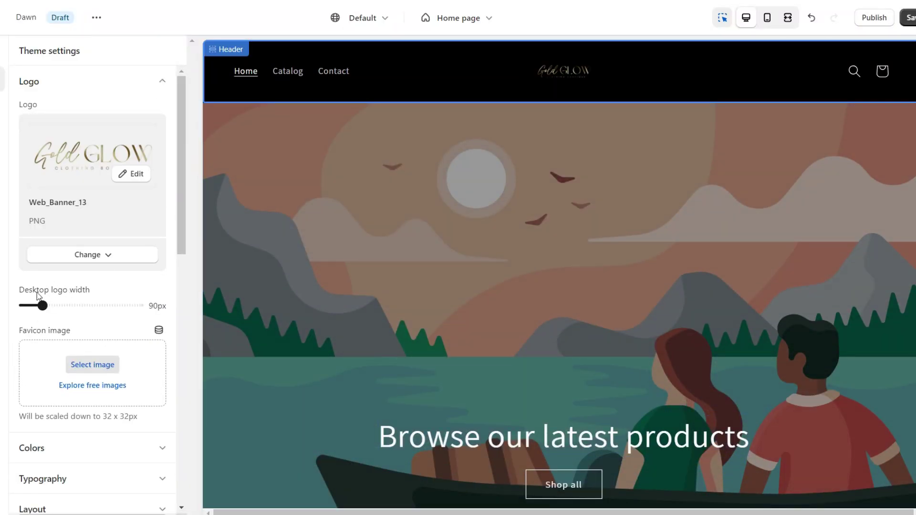
Set the desktop logo width to 250px and save the theme changes
{"action": "left_click_drag", "start_coordinate": [54, 304], "coordinate": [110, 306]}
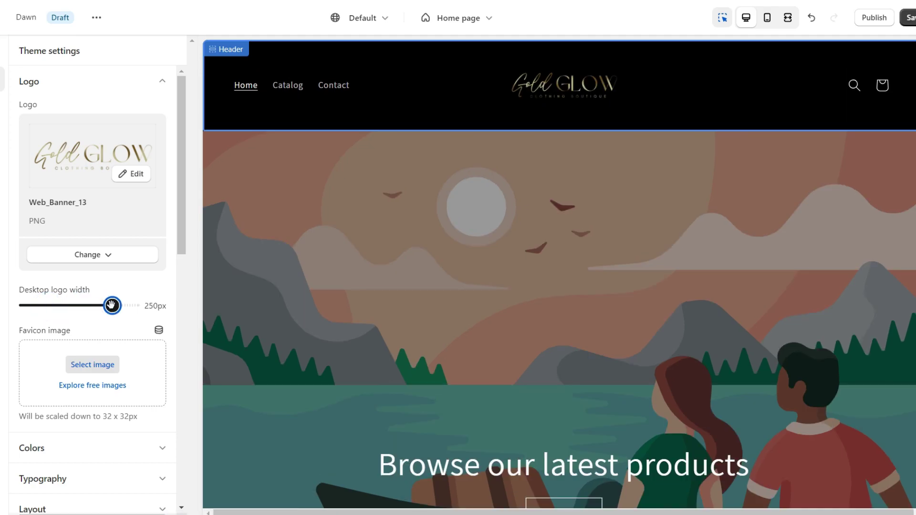
{"action": "left_click", "coordinate": [890, 66]}
{"action": "left_click", "coordinate": [908, 25]}
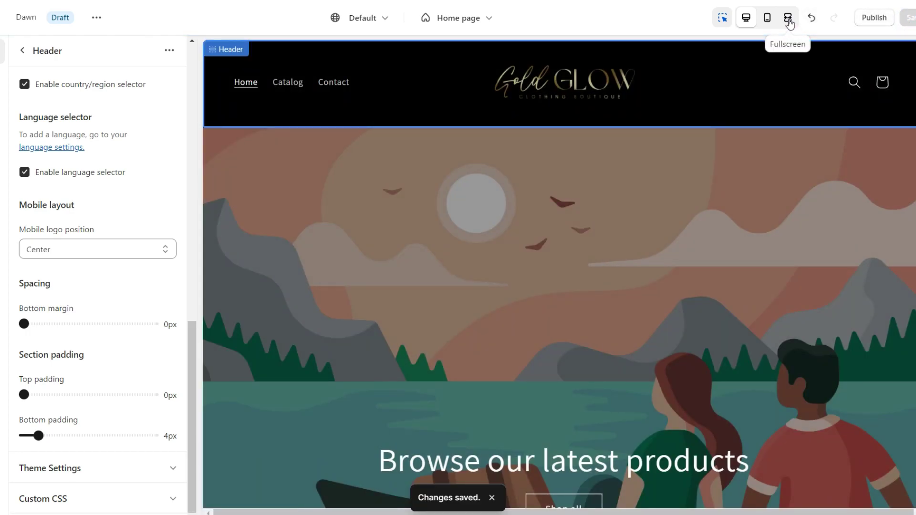
Preview the home page in fullscreen and mobile views to check the header and logo
{"action": "left_click", "coordinate": [788, 19]}
{"action": "scroll", "coordinate": [457, 274], "scroll_direction": "down", "scroll_amount": 2}
{"action": "scroll", "coordinate": [458, 275], "scroll_direction": "up", "scroll_amount": 2}
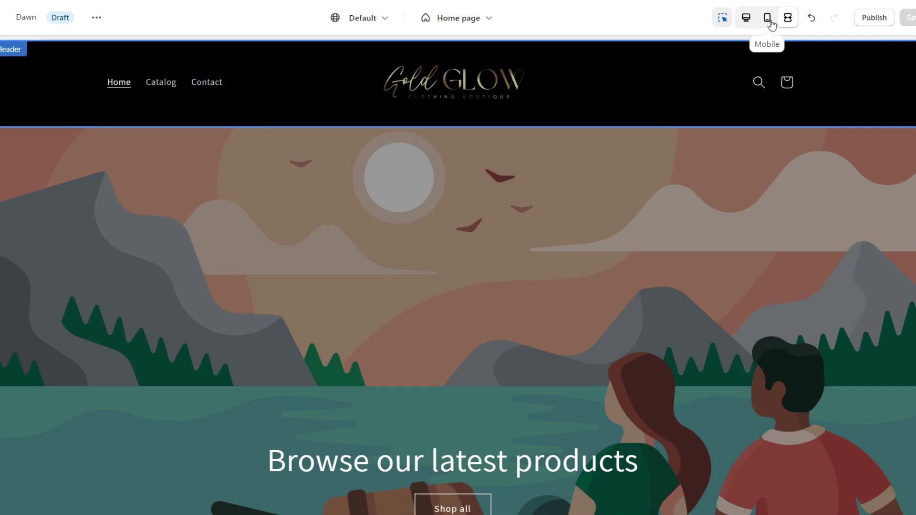
{"action": "left_click", "coordinate": [767, 19]}
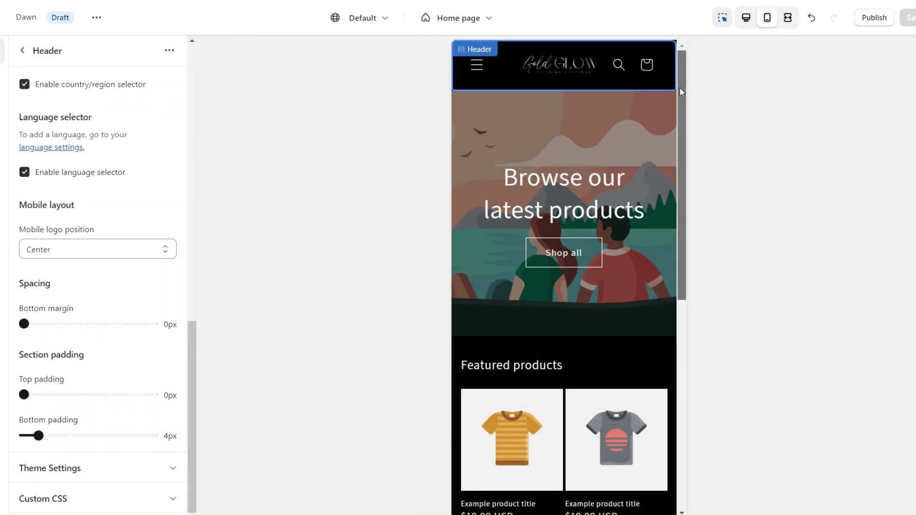
{"action": "scroll", "coordinate": [679, 87], "scroll_direction": "down", "scroll_amount": 5}
{"action": "scroll", "coordinate": [679, 87], "scroll_direction": "up", "scroll_amount": 5}
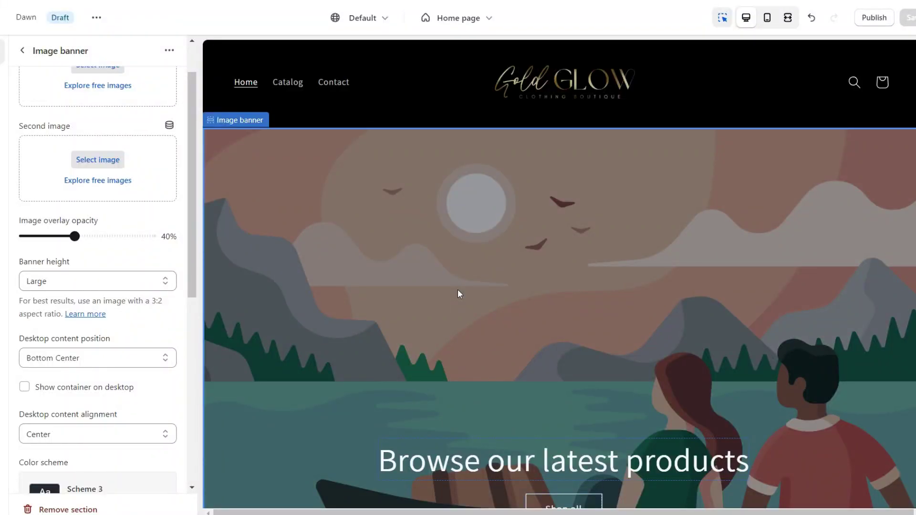
Set the image banner's overlay opacity to 0% and remove its "Browse our latest products" heading block
{"action": "scroll", "coordinate": [78, 276], "scroll_direction": "up", "scroll_amount": 1}
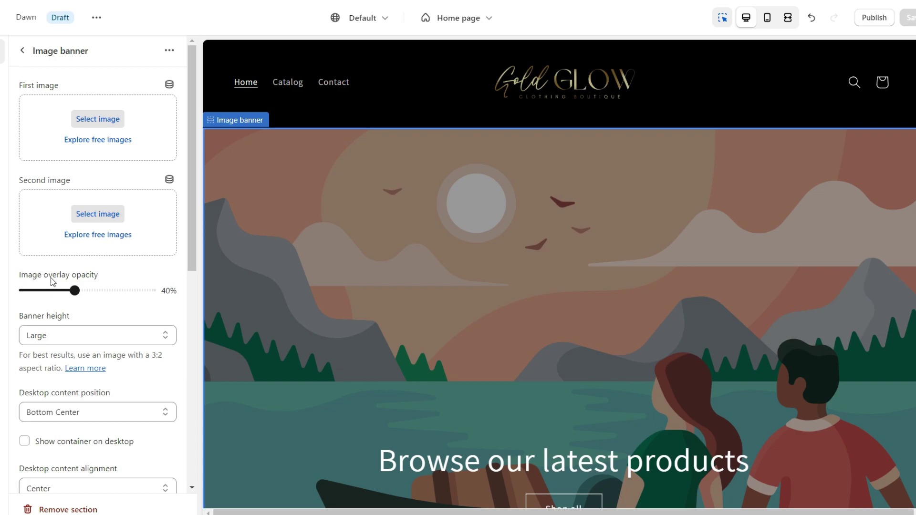
{"action": "left_click_drag", "start_coordinate": [72, 290], "coordinate": [23, 290]}
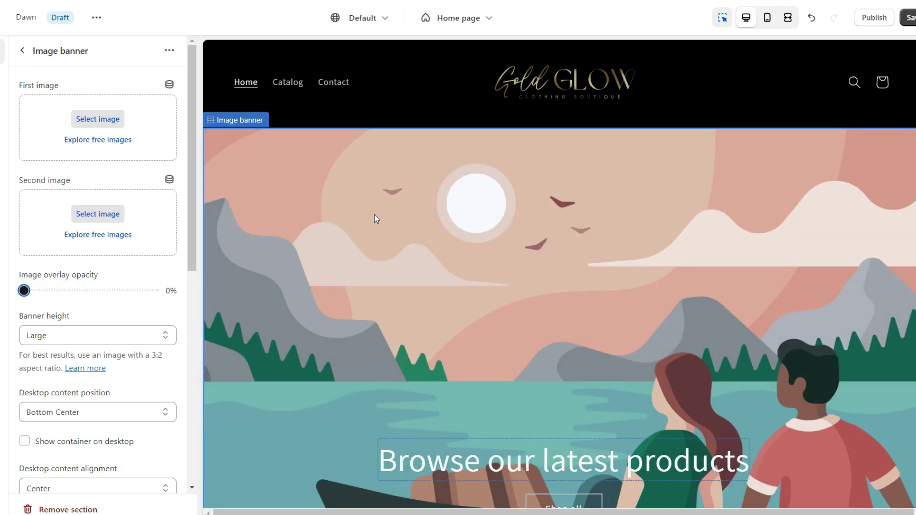
{"action": "scroll", "coordinate": [369, 231], "scroll_direction": "down", "scroll_amount": 1}
{"action": "left_click", "coordinate": [415, 399]}
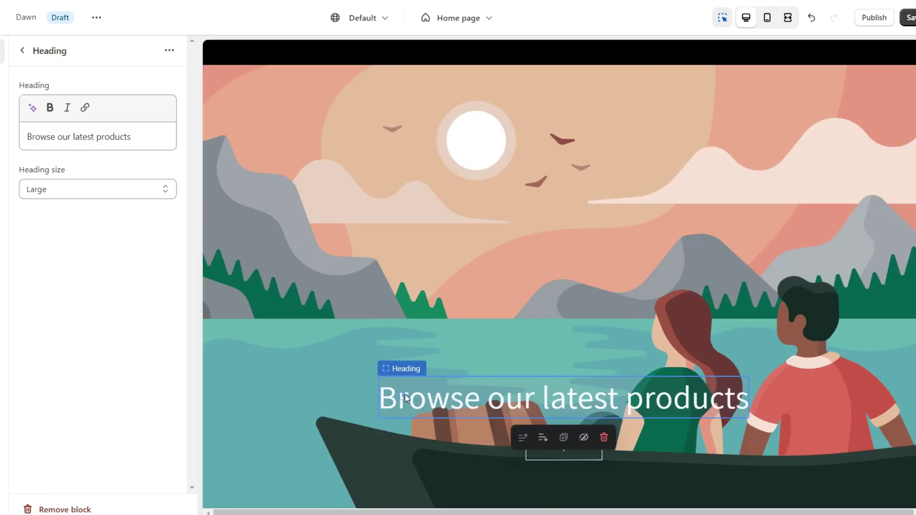
{"action": "left_click", "coordinate": [71, 509]}
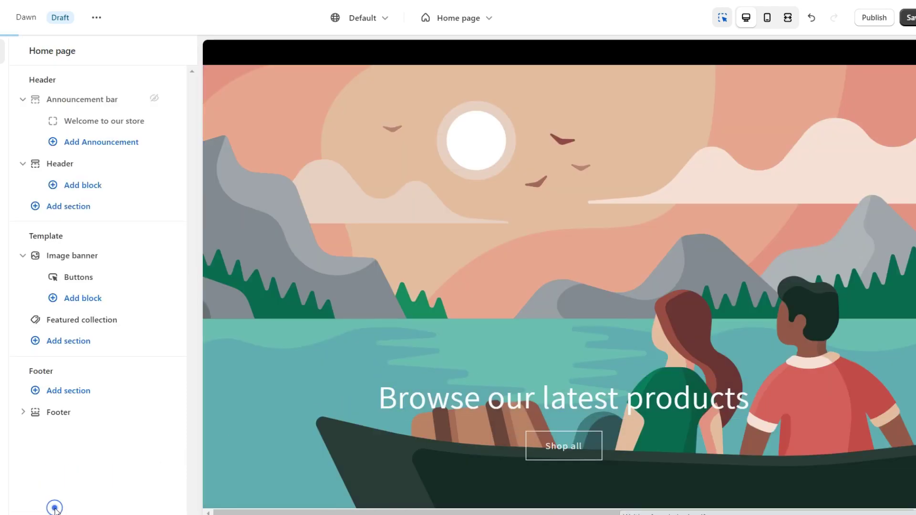
Set the image banner's desktop content position to Bottom Right
{"action": "left_click", "coordinate": [698, 392]}
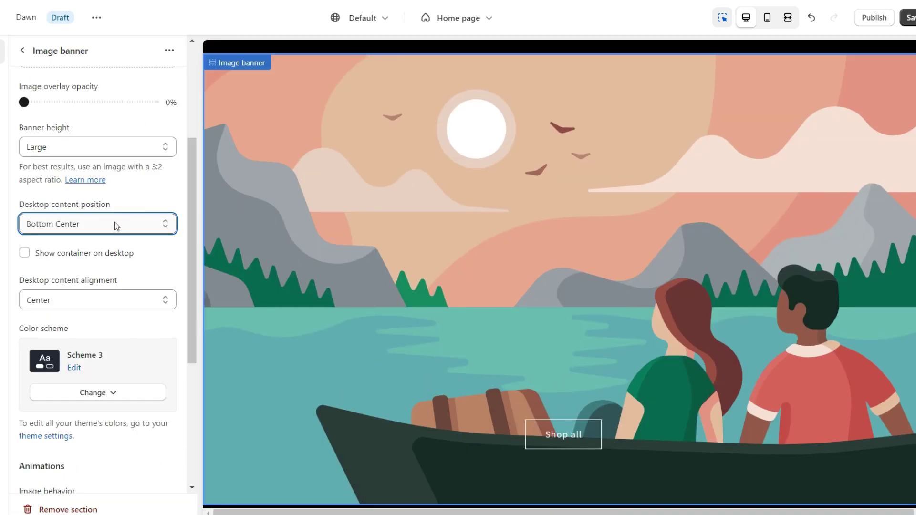
{"action": "left_click", "coordinate": [74, 218]}
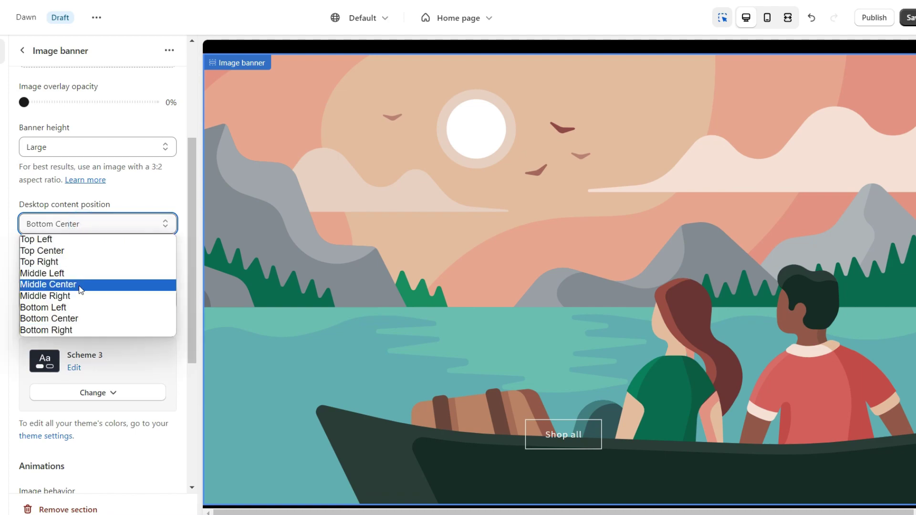
{"action": "left_click", "coordinate": [75, 330]}
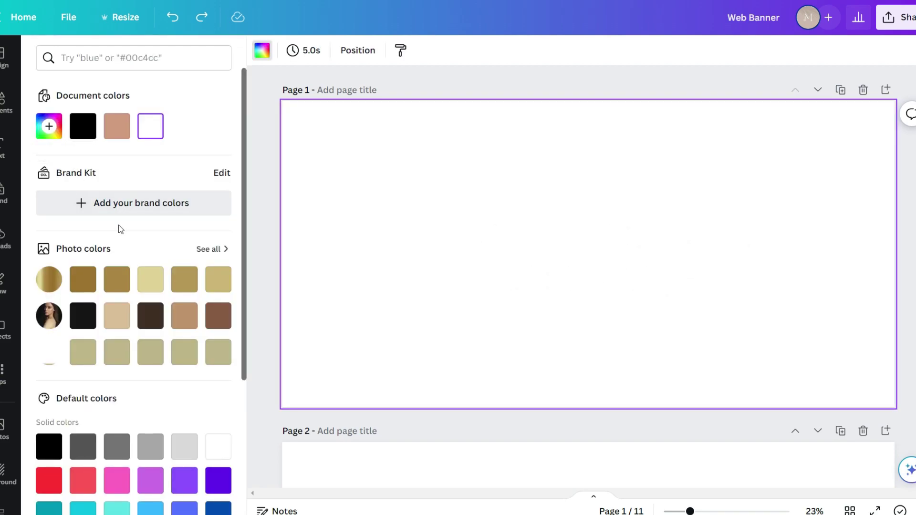
Switch to the Web Banner design in Canva and make page 1's background solid black
{"action": "scroll", "coordinate": [120, 230], "scroll_direction": "down", "scroll_amount": 1}
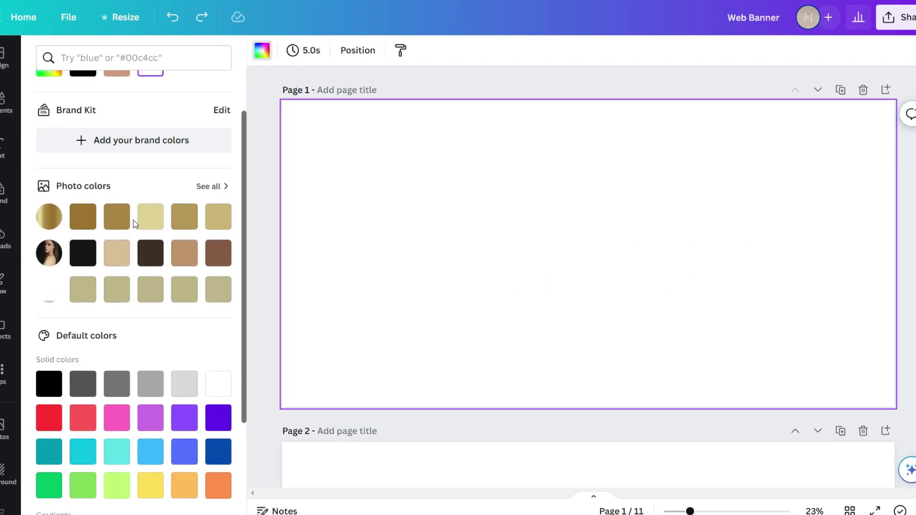
{"action": "left_click", "coordinate": [53, 385]}
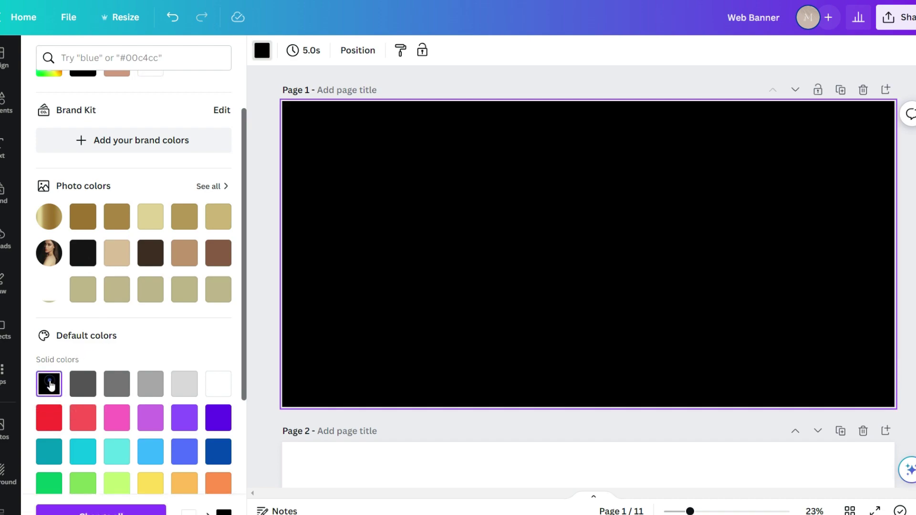
Search elements for "gold background" and place gold gradient images as a full-width strip across the lower page and a large rectangle above it
{"action": "left_click", "coordinate": [4, 236]}
{"action": "left_click", "coordinate": [2, 101]}
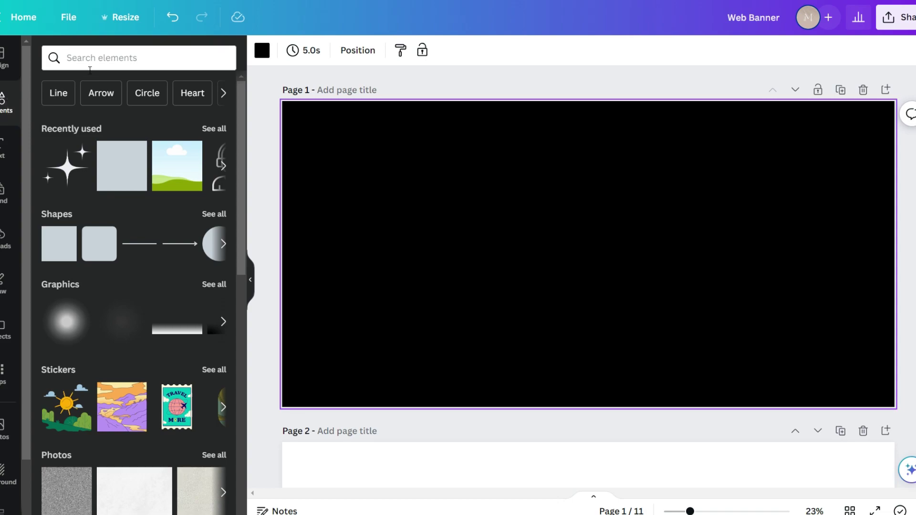
{"action": "left_click", "coordinate": [117, 57]}
{"action": "type", "text": "gold background"}
{"action": "key", "text": "Return"}
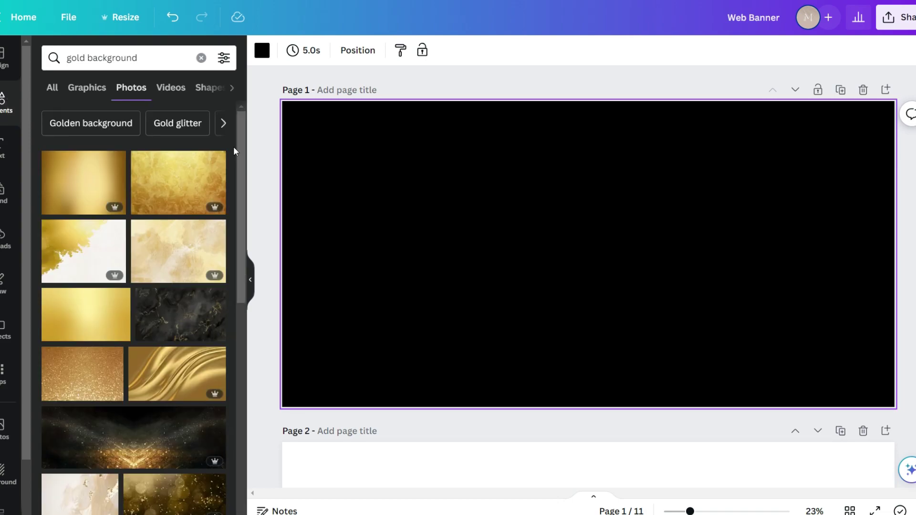
{"action": "scroll", "coordinate": [235, 150], "scroll_direction": "down", "scroll_amount": 2}
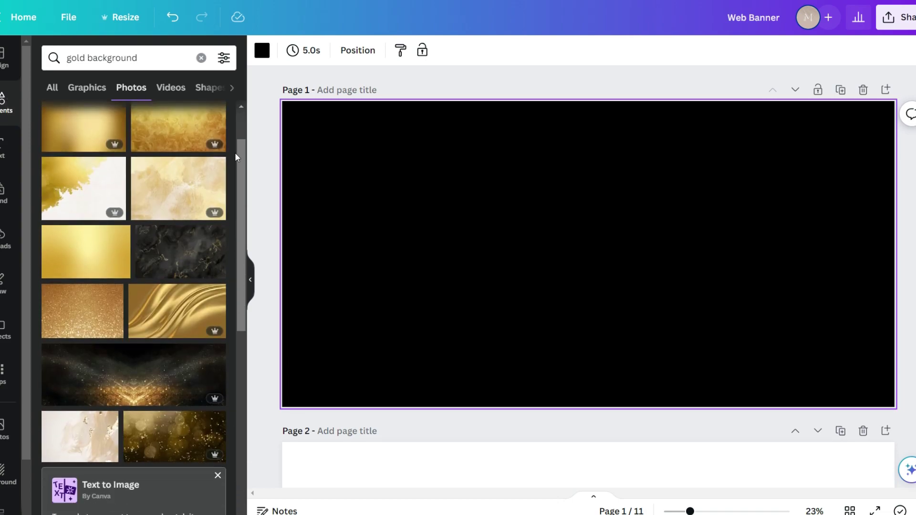
{"action": "scroll", "coordinate": [235, 152], "scroll_direction": "down", "scroll_amount": 4}
{"action": "left_click_drag", "start_coordinate": [652, 201], "coordinate": [503, 227]}
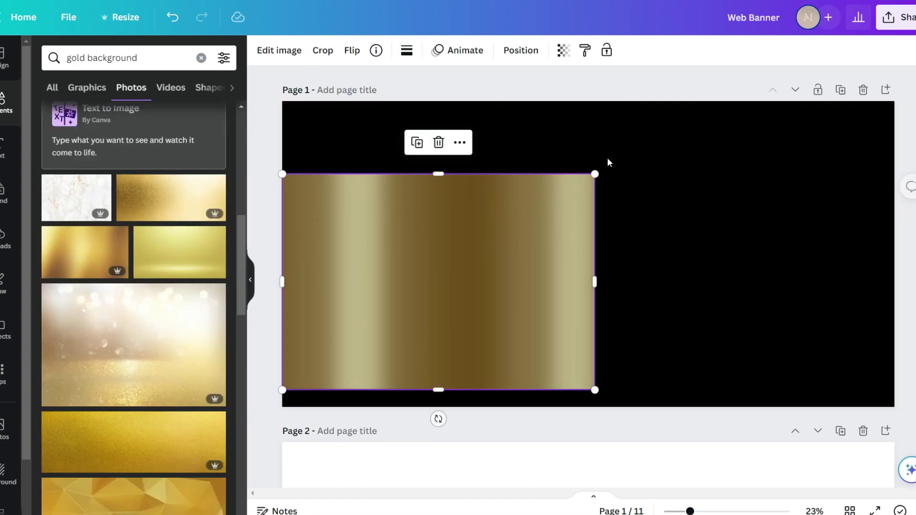
{"action": "left_click_drag", "start_coordinate": [579, 173], "coordinate": [888, 367]}
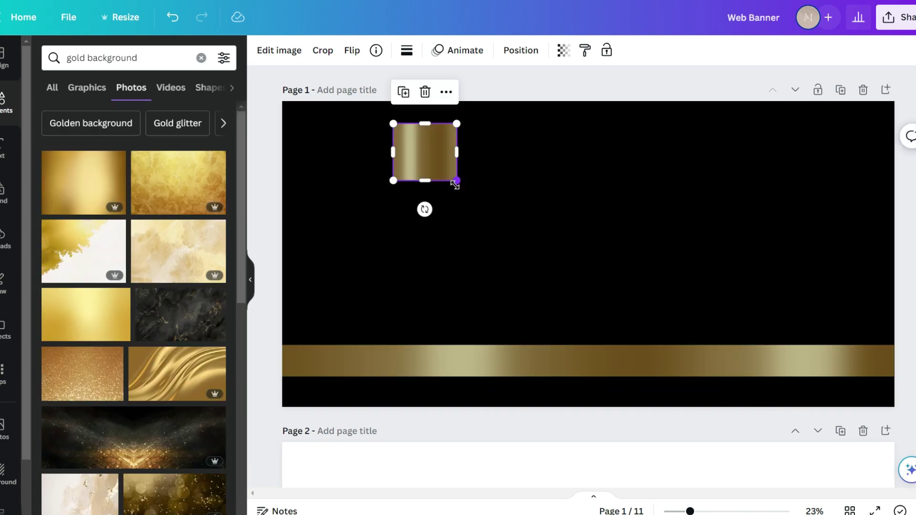
{"action": "left_click_drag", "start_coordinate": [455, 184], "coordinate": [575, 300]}
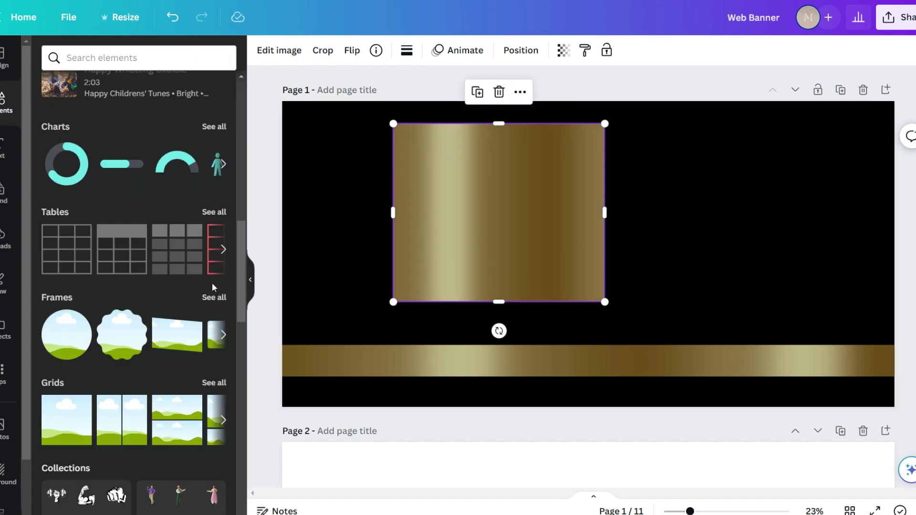
Add a square photo frame and fit it over the large gold rectangle, leaving a gold border around it
{"action": "left_click", "coordinate": [213, 298]}
{"action": "scroll", "coordinate": [143, 286], "scroll_direction": "down", "scroll_amount": 5}
{"action": "left_click", "coordinate": [191, 298]}
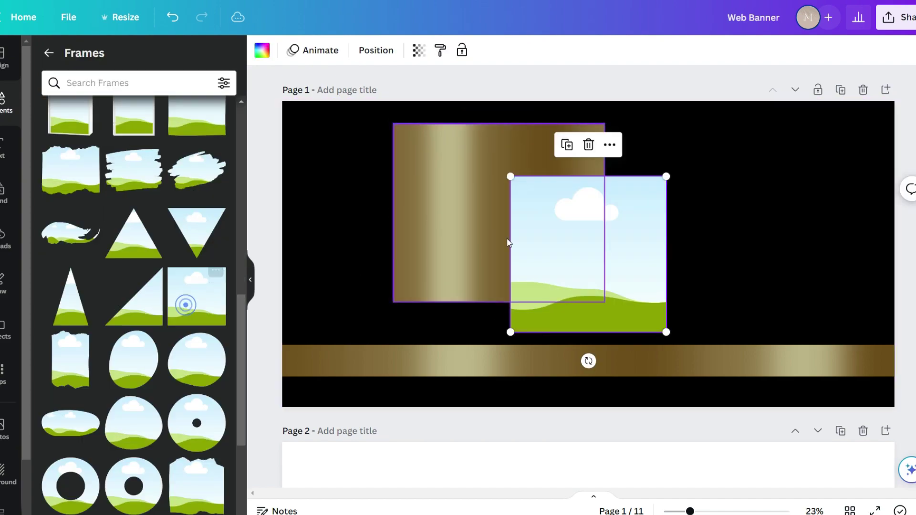
{"action": "left_click_drag", "start_coordinate": [585, 244], "coordinate": [477, 196]}
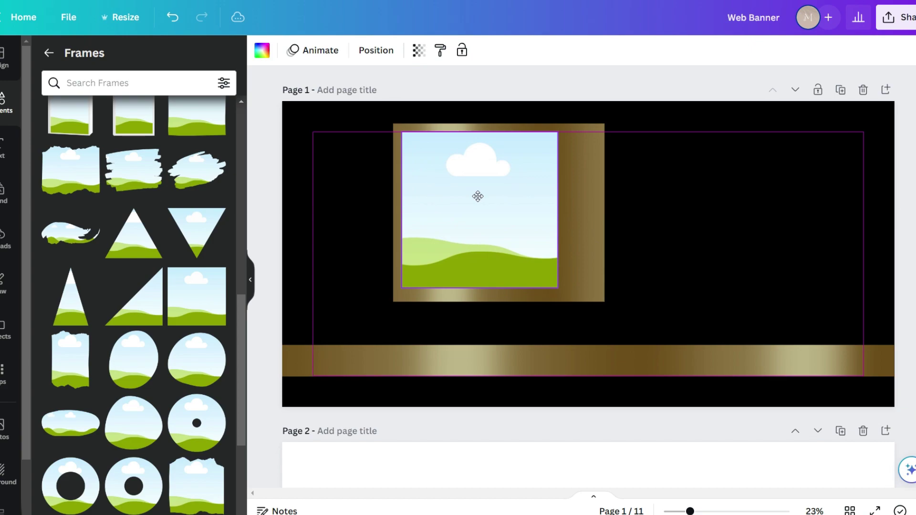
{"action": "left_click", "coordinate": [674, 185]}
{"action": "left_click_drag", "start_coordinate": [674, 185], "coordinate": [552, 202]}
Arrange the gold-bordered frame on the left half of the banner, with a smaller tilted copy overlapping its lower-left corner
{"action": "left_click", "coordinate": [527, 95]}
{"action": "left_click_drag", "start_coordinate": [625, 125], "coordinate": [541, 211]}
{"action": "left_click_drag", "start_coordinate": [523, 248], "coordinate": [472, 266]}
{"action": "left_click_drag", "start_coordinate": [434, 362], "coordinate": [420, 365]}
{"action": "left_click", "coordinate": [575, 255], "text": "shift"}
{"action": "left_click_drag", "start_coordinate": [574, 255], "coordinate": [505, 280]}
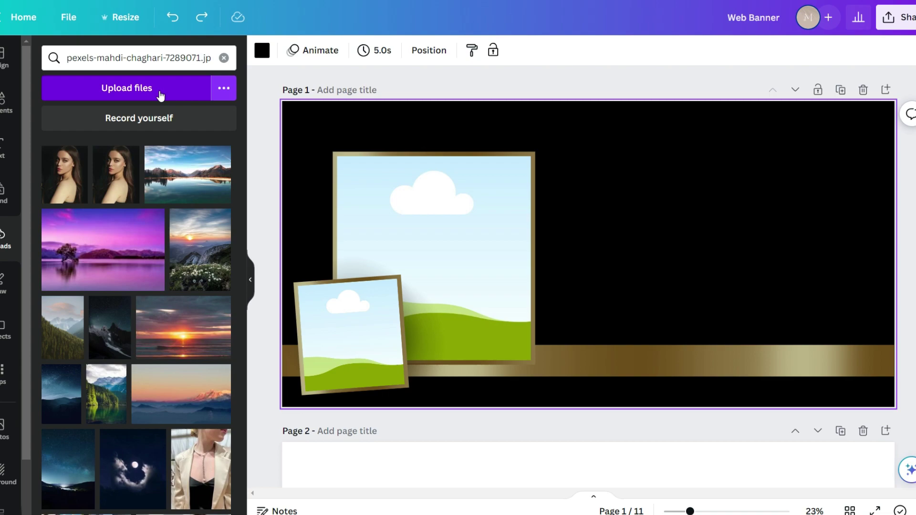
Fill the large frame with the dark portrait photo and the small tilted frame with the photo of the woman in a black dress
{"action": "left_click_drag", "start_coordinate": [64, 175], "coordinate": [362, 219]}
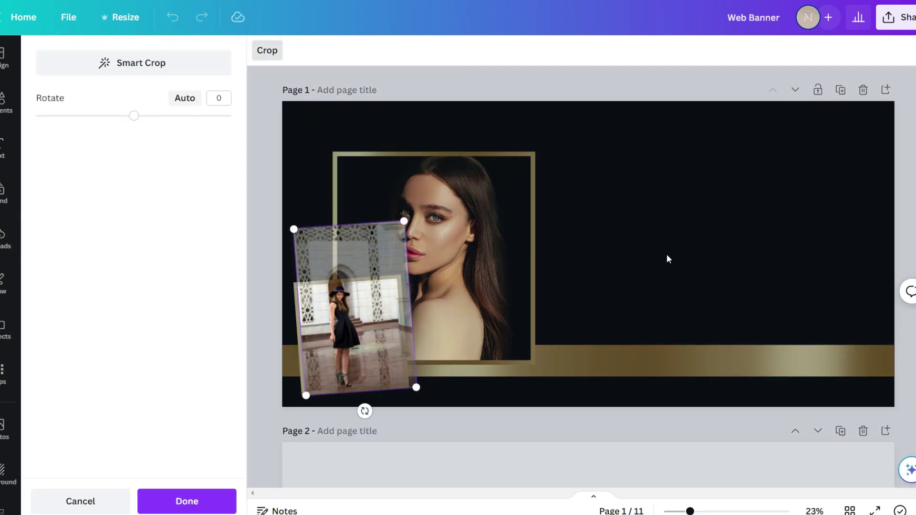
{"action": "left_click", "coordinate": [666, 258]}
Add a subheading reading "New" at font size 177 and place it on the black area beside the portrait
{"action": "left_click", "coordinate": [1, 152]}
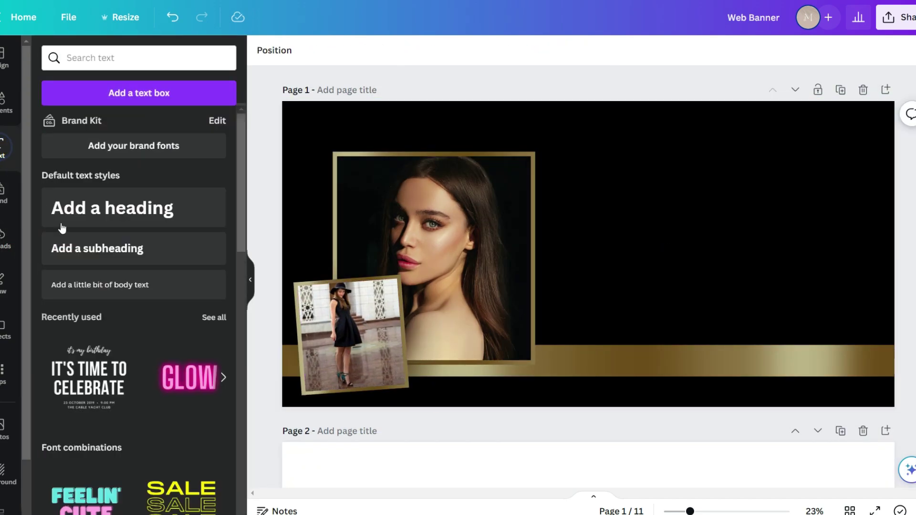
{"action": "left_click", "coordinate": [91, 255]}
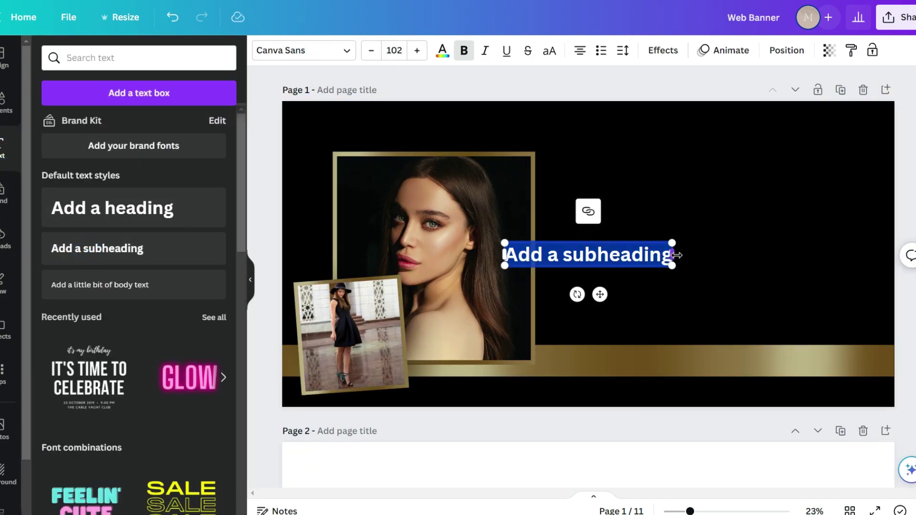
{"action": "type", "text": "New"}
{"action": "left_click_drag", "start_coordinate": [809, 255], "coordinate": [647, 255]}
{"action": "left_click_drag", "start_coordinate": [647, 266], "coordinate": [687, 282]}
{"action": "left_click_drag", "start_coordinate": [662, 265], "coordinate": [654, 221]}
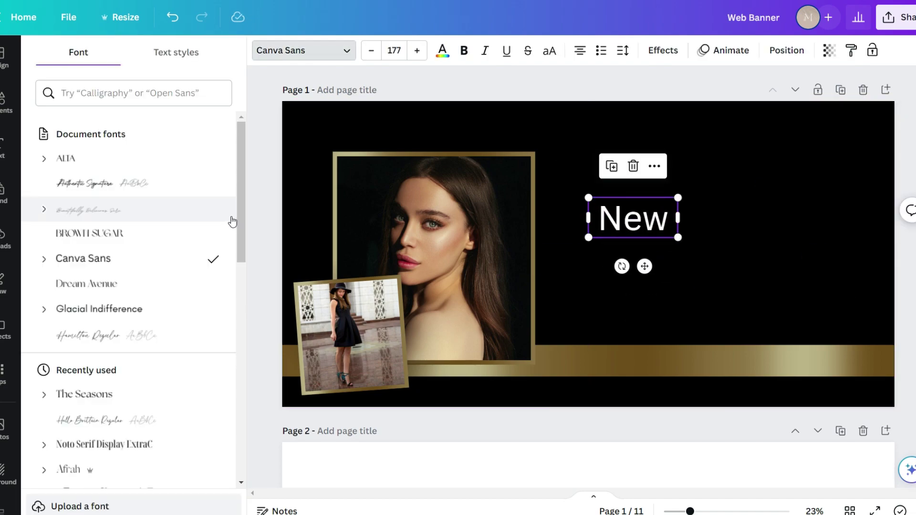
Set the "New" text in bold Beautifully Delicious Script, narrow its text box and enlarge it
{"action": "left_click", "coordinate": [208, 217]}
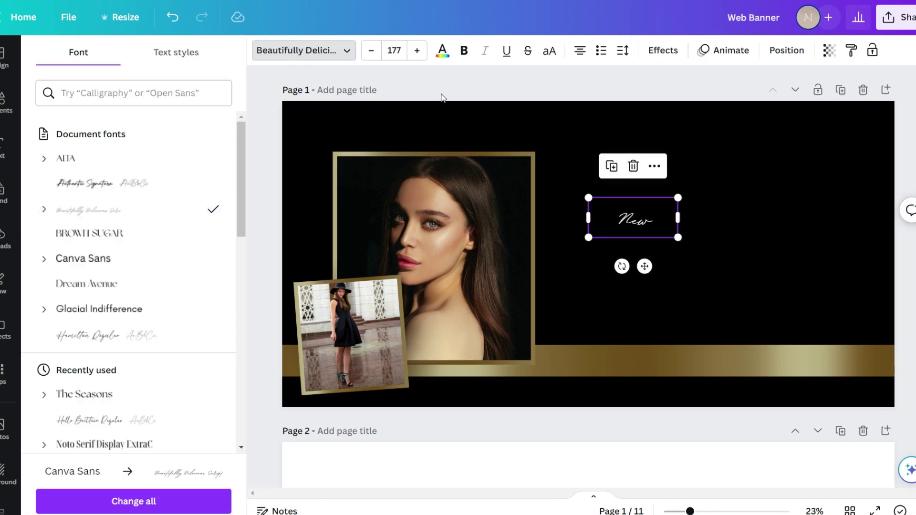
{"action": "left_click", "coordinate": [464, 52]}
{"action": "left_click_drag", "start_coordinate": [678, 217], "coordinate": [642, 217]}
{"action": "left_click_drag", "start_coordinate": [642, 198], "coordinate": [682, 167]}
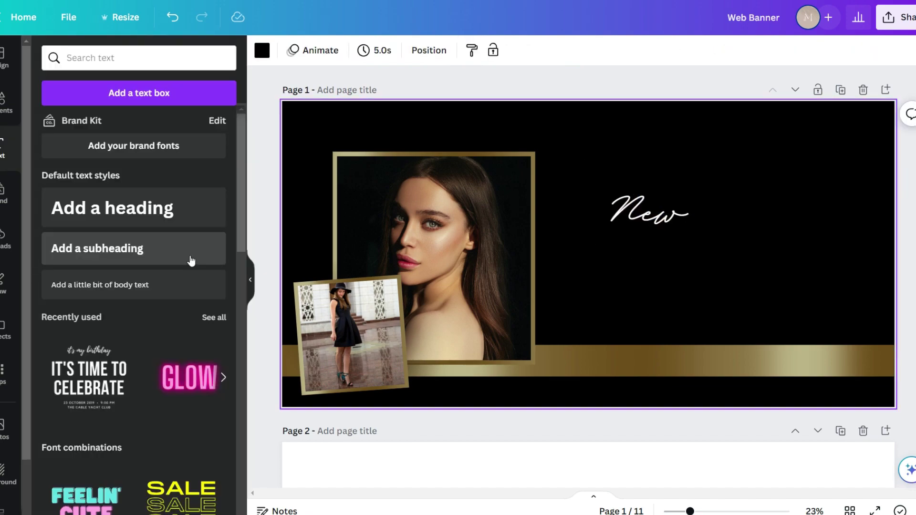
Add a subheading reading "SUMMER" in uppercase Dream Avenue, enlarge it and place it beside the "New" text
{"action": "left_click", "coordinate": [191, 260]}
{"action": "left_click", "coordinate": [796, 245]}
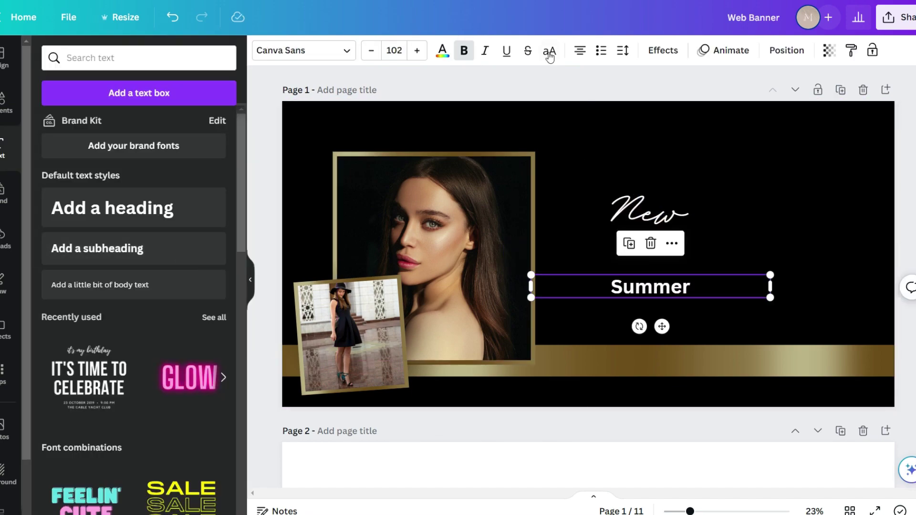
{"action": "left_click", "coordinate": [550, 52]}
{"action": "left_click", "coordinate": [303, 50]}
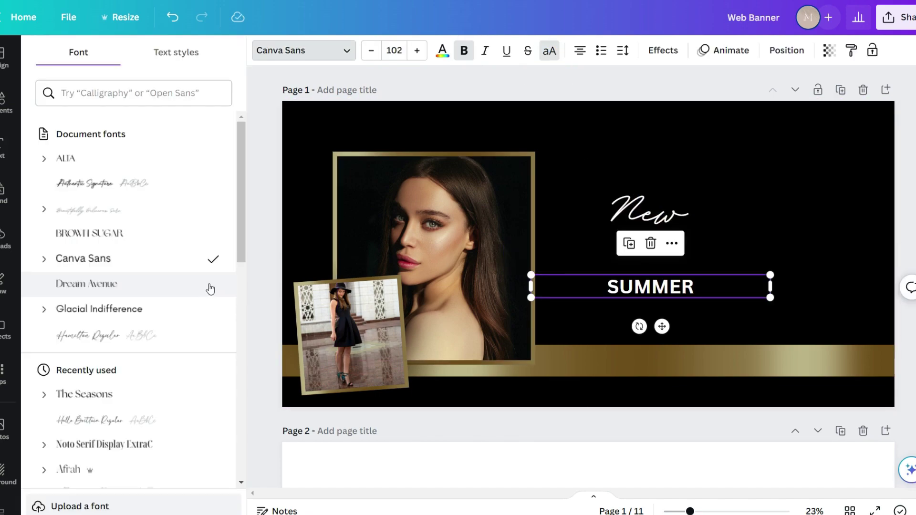
{"action": "left_click", "coordinate": [184, 285]}
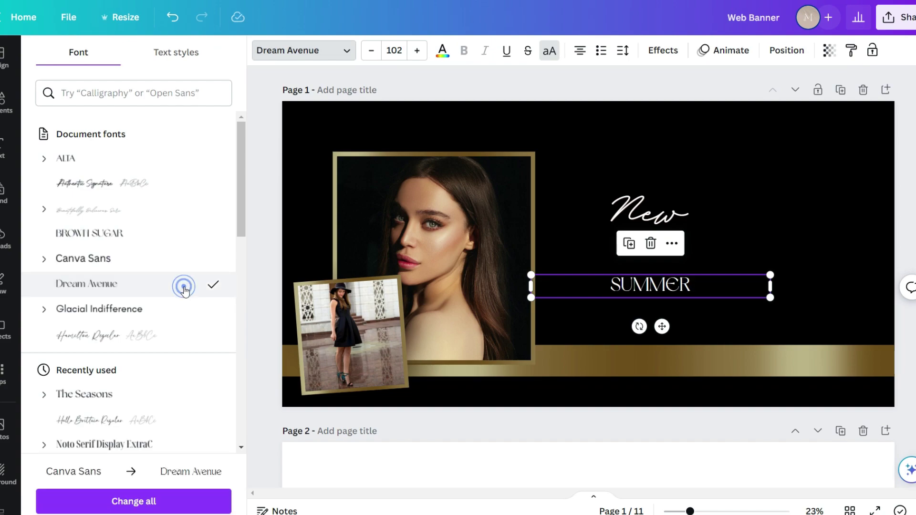
{"action": "left_click_drag", "start_coordinate": [605, 286], "coordinate": [772, 212]}
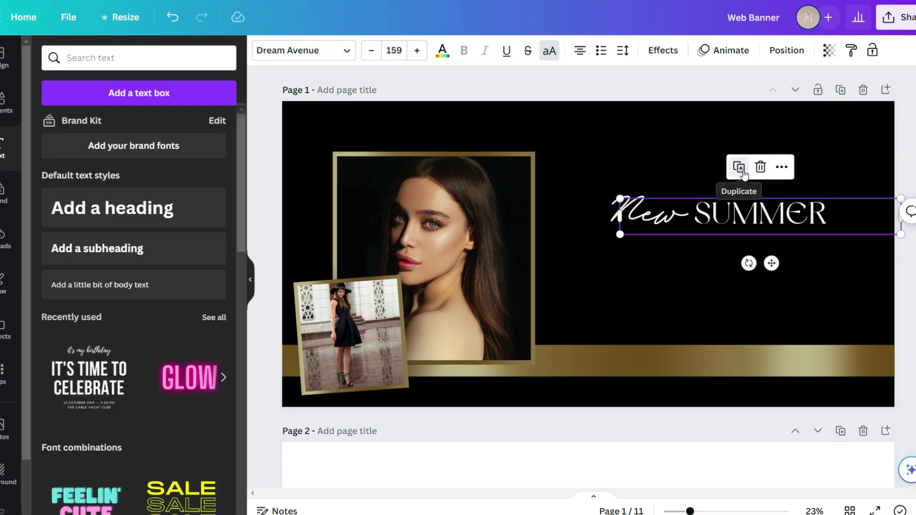
Add a Dream Avenue line "COLLECTION" at size 228 under "SUMMER", with a smaller copy reading "CLASSIC SUMMER FITS" below it
{"action": "left_click", "coordinate": [742, 170]}
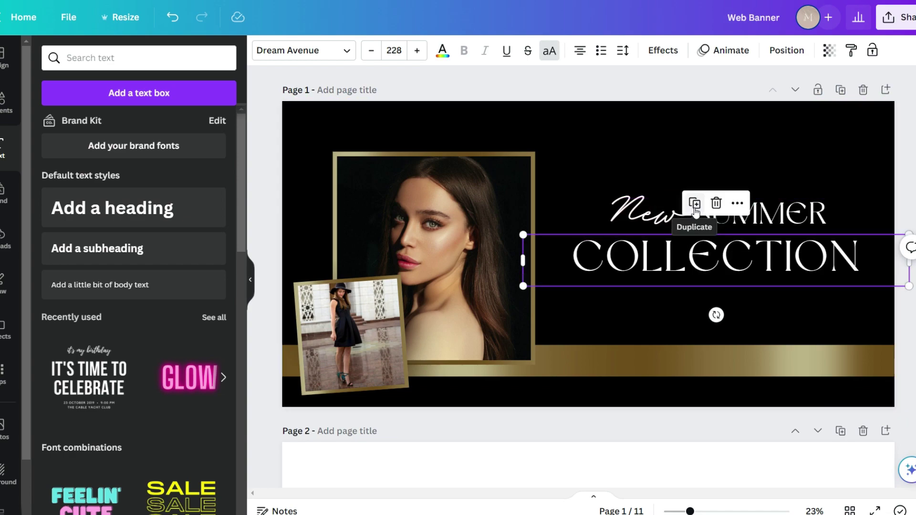
{"action": "left_click", "coordinate": [693, 209]}
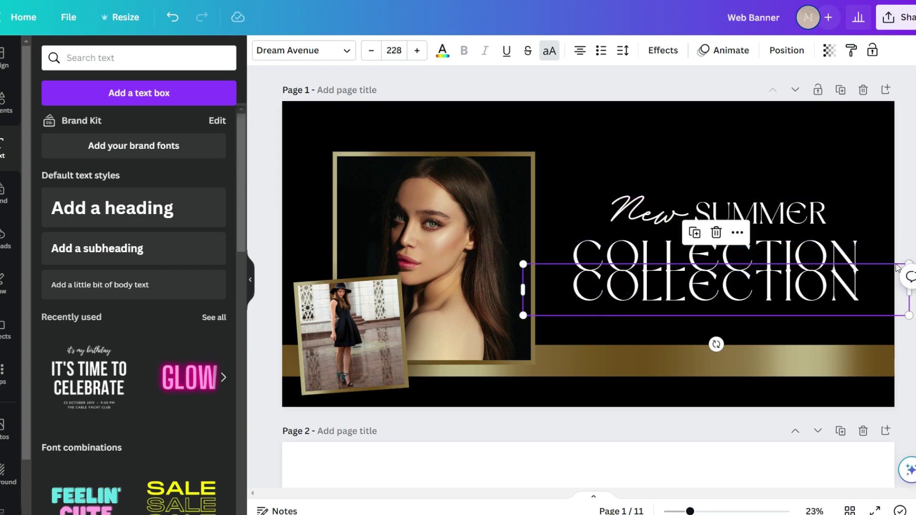
{"action": "left_click_drag", "start_coordinate": [908, 265], "coordinate": [785, 307]}
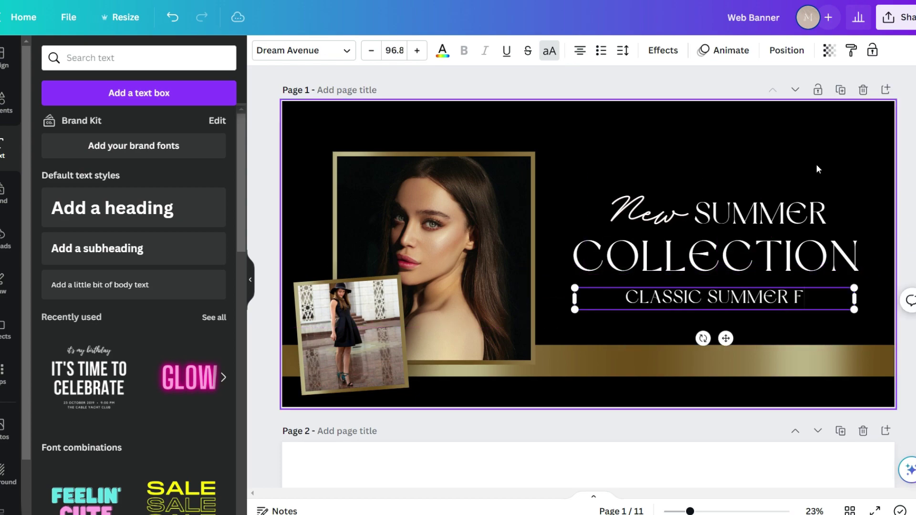
{"action": "type", "text": "ITS"}
{"action": "left_click", "coordinate": [587, 324]}
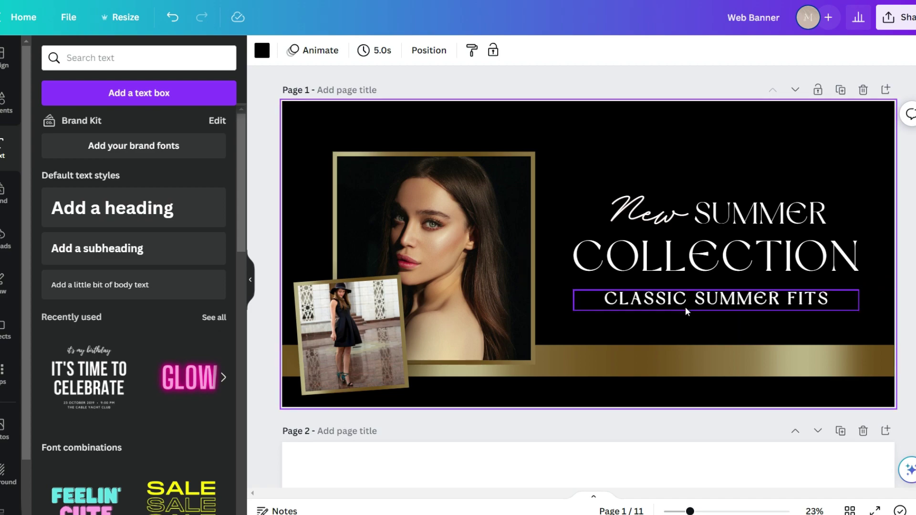
Add a square shape and stretch it into a narrow rectangle surrounding the "CLASSIC SUMMER FITS" text
{"action": "left_click", "coordinate": [6, 102]}
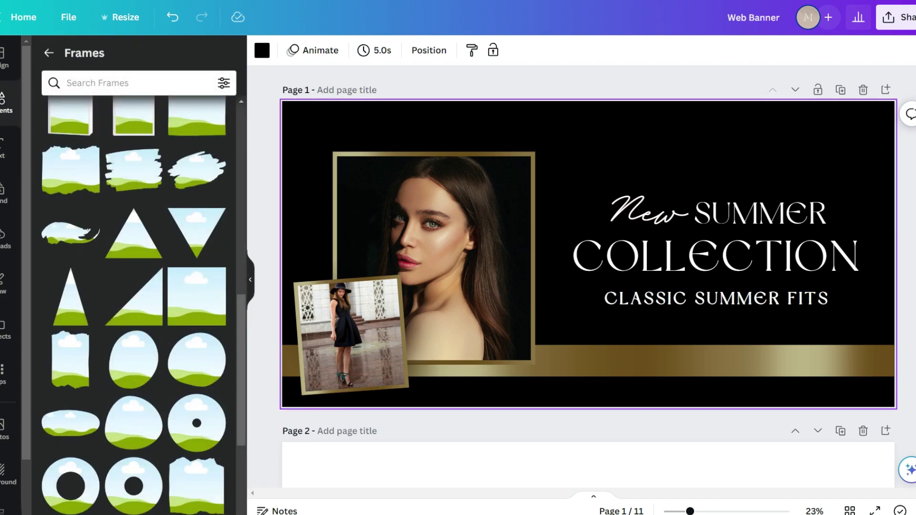
{"action": "left_click", "coordinate": [49, 53]}
{"action": "left_click", "coordinate": [58, 253]}
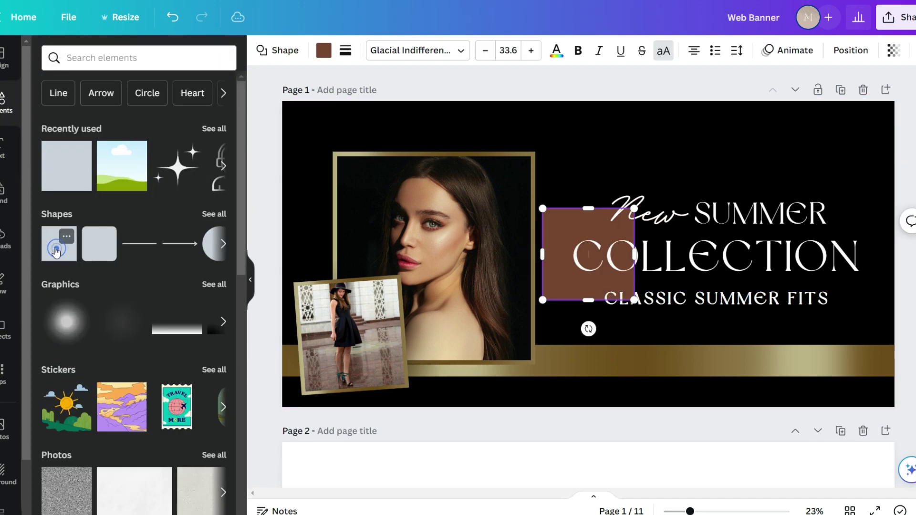
{"action": "left_click", "coordinate": [549, 167]}
{"action": "left_click_drag", "start_coordinate": [550, 220], "coordinate": [598, 262]}
{"action": "left_click_drag", "start_coordinate": [729, 342], "coordinate": [729, 344]}
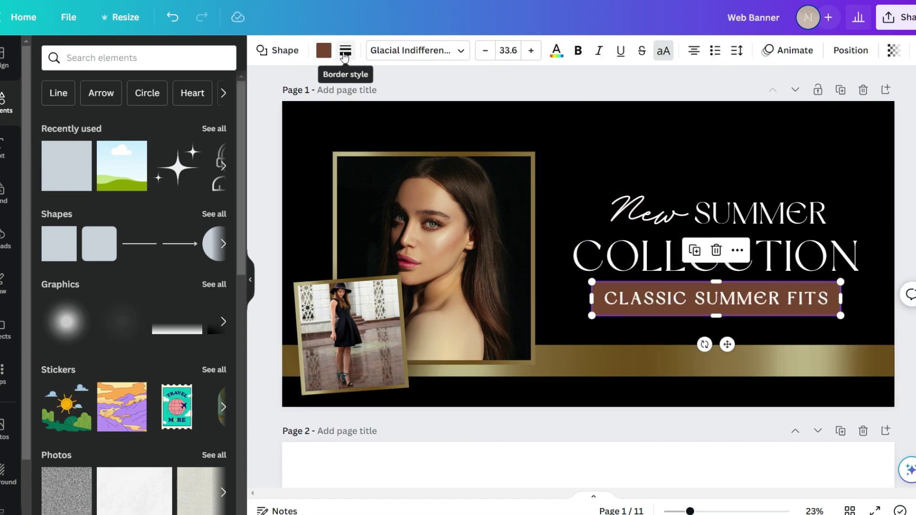
Give the rectangle a solid white border with no fill color, and make the border slightly thicker
{"action": "left_click", "coordinate": [344, 54]}
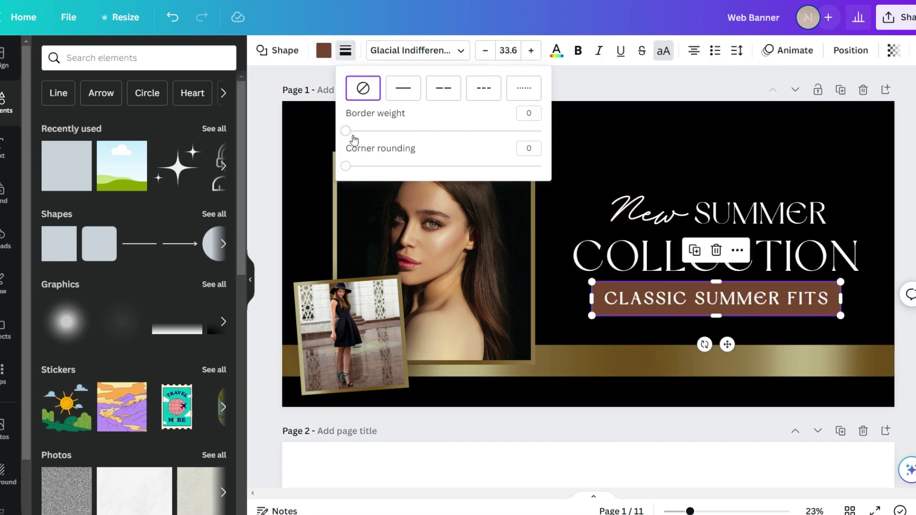
{"action": "left_click_drag", "start_coordinate": [352, 137], "coordinate": [386, 131]}
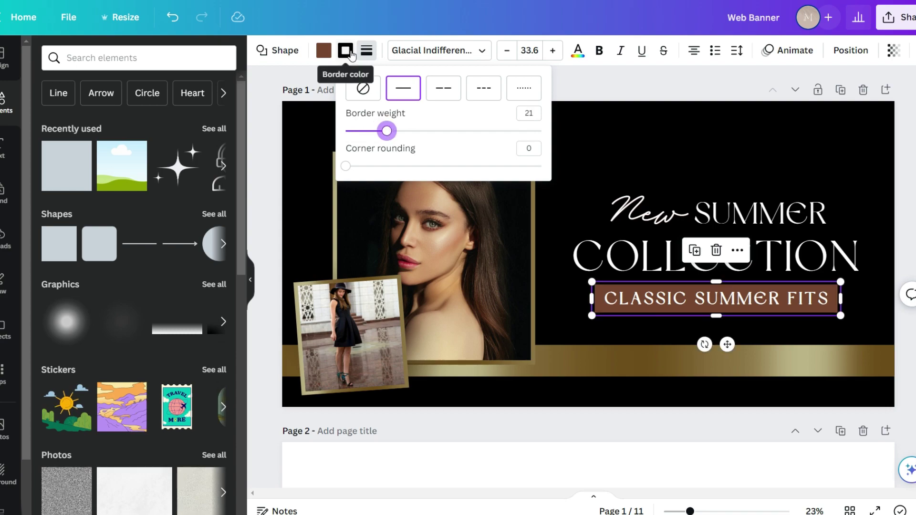
{"action": "left_click", "coordinate": [346, 52]}
{"action": "left_click", "coordinate": [184, 126]}
{"action": "left_click", "coordinate": [323, 50]}
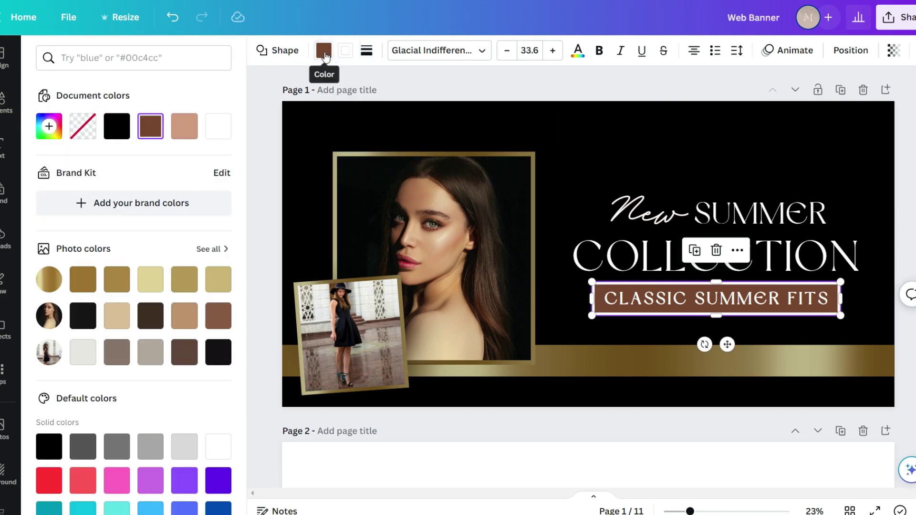
{"action": "left_click", "coordinate": [83, 127]}
{"action": "left_click", "coordinate": [366, 51]}
{"action": "left_click_drag", "start_coordinate": [386, 131], "coordinate": [392, 137]}
Duplicate the "CLASSIC SUMMER FITS" text, change the copy to "SHOP • SHOP • SHOP" and set it in Glacial Indifference
{"action": "left_click", "coordinate": [725, 298]}
{"action": "left_click", "coordinate": [694, 263]}
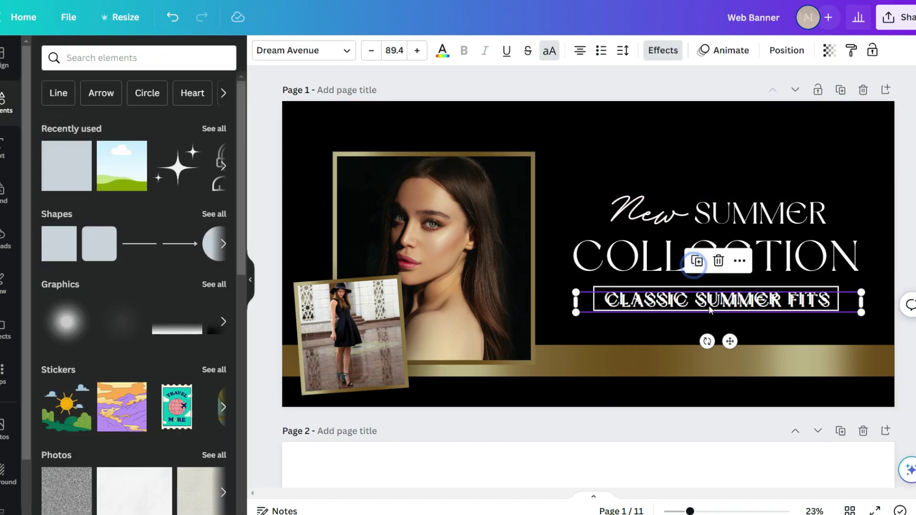
{"action": "left_click_drag", "start_coordinate": [711, 322], "coordinate": [711, 330]}
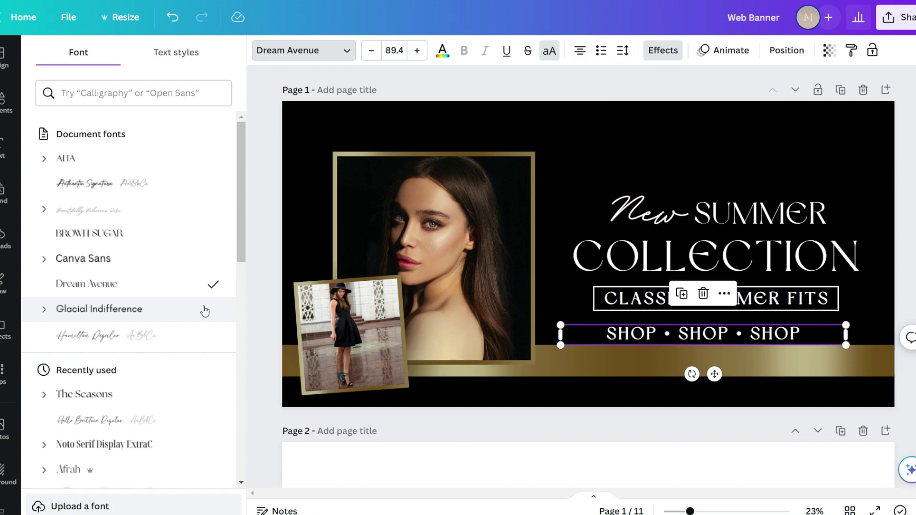
{"action": "left_click", "coordinate": [202, 309]}
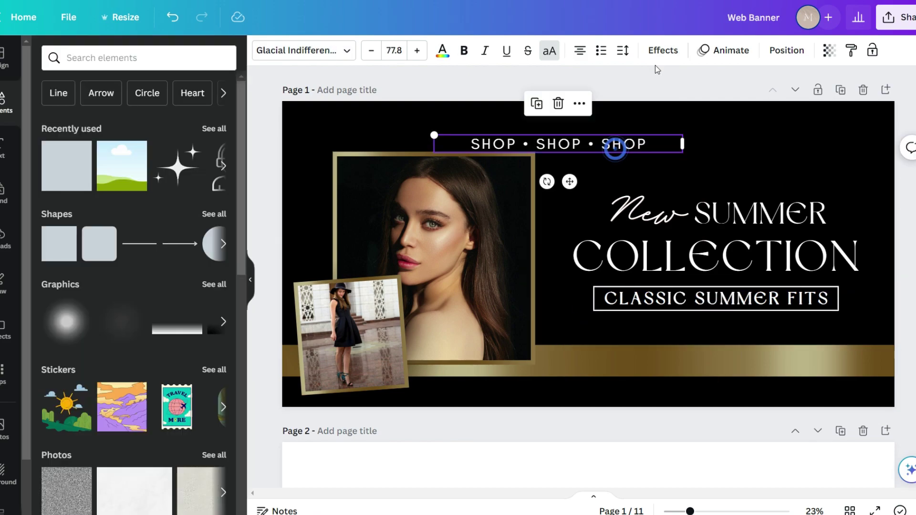
Curve the "SHOP • SHOP • SHOP" text by 76, shrink and rotate it, and wrap it around the portrait frame's upper-right corner
{"action": "left_click", "coordinate": [661, 51]}
{"action": "scroll", "coordinate": [161, 388], "scroll_direction": "down", "scroll_amount": 1}
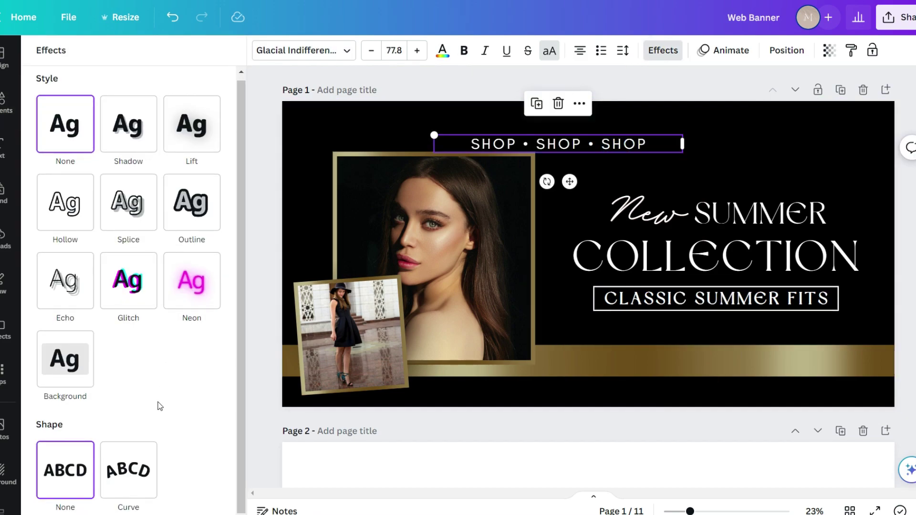
{"action": "left_click", "coordinate": [119, 475]}
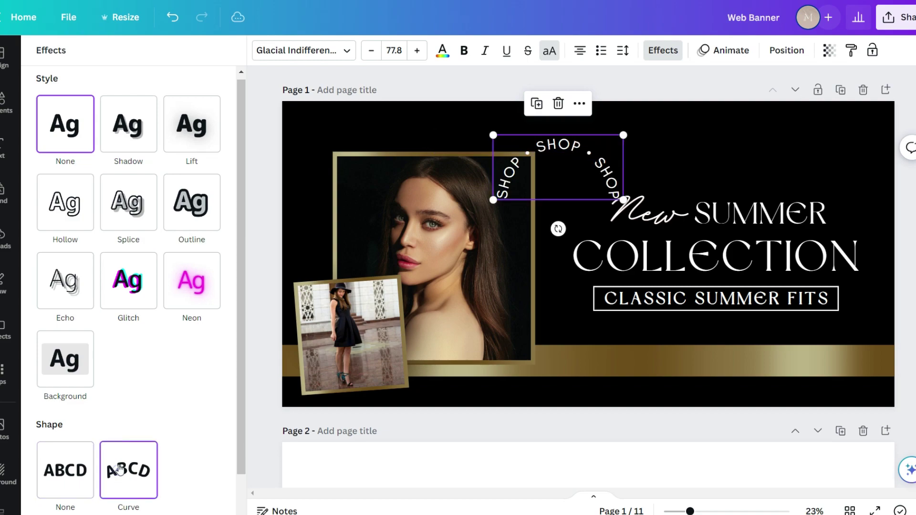
{"action": "scroll", "coordinate": [119, 472], "scroll_direction": "down", "scroll_amount": 1}
{"action": "left_click_drag", "start_coordinate": [175, 504], "coordinate": [198, 505]}
{"action": "left_click_drag", "start_coordinate": [626, 152], "coordinate": [589, 183]}
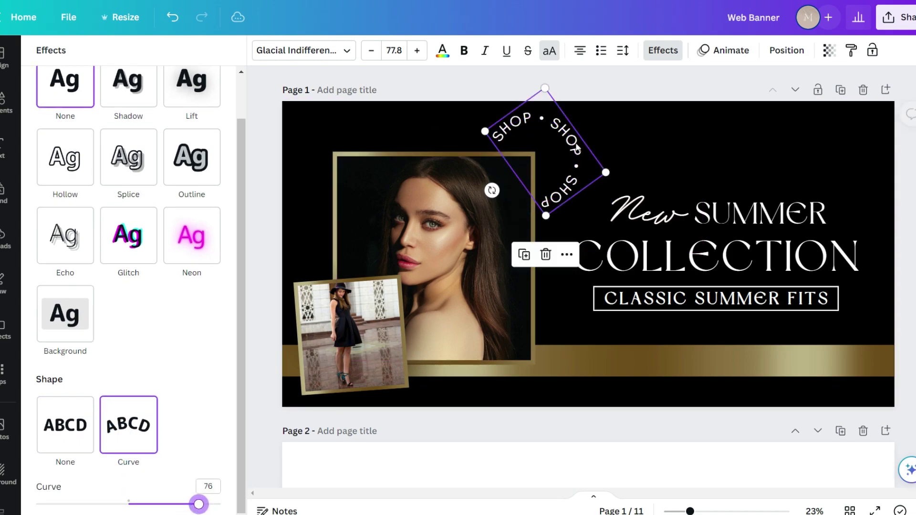
{"action": "left_click", "coordinate": [726, 156]}
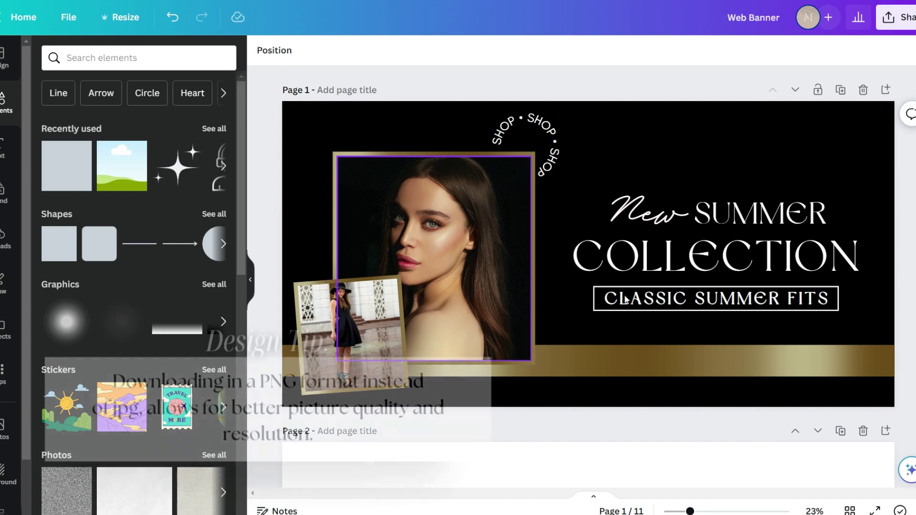
Open the download options for the finished banner design
{"action": "left_click", "coordinate": [887, 18]}
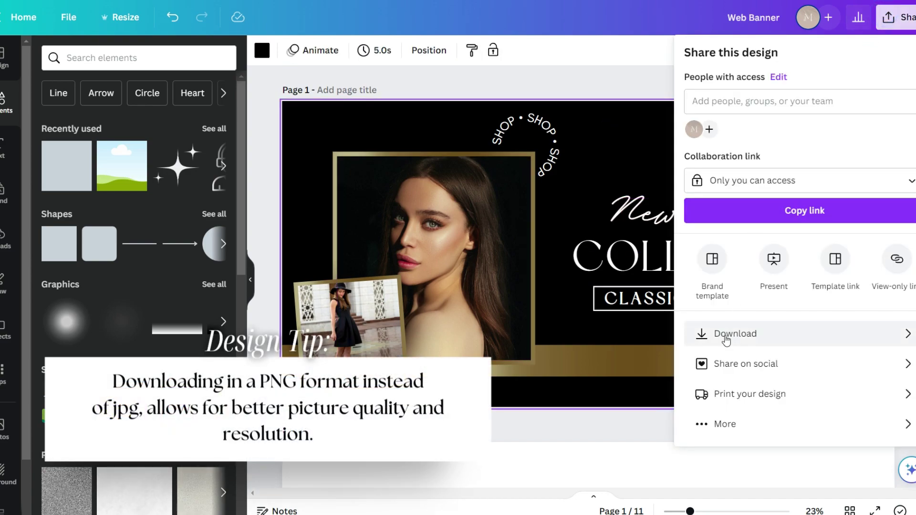
{"action": "left_click", "coordinate": [730, 332]}
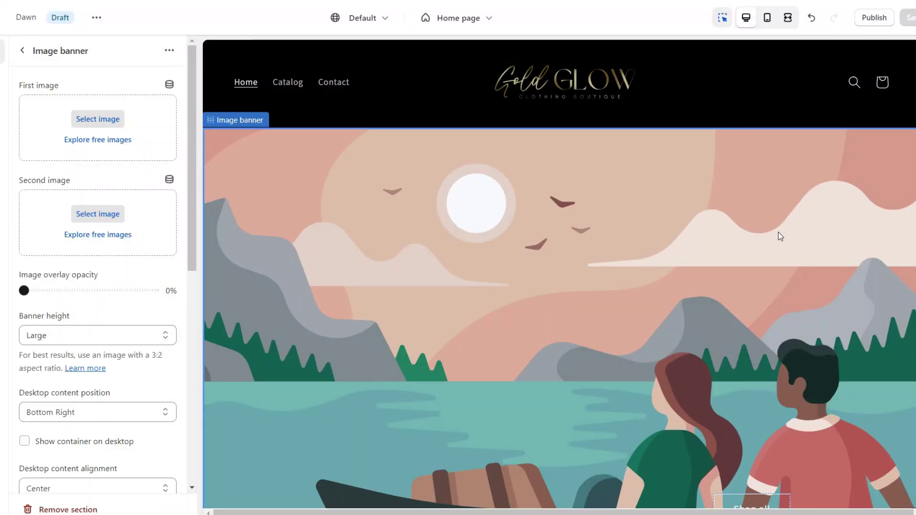
In the Shopify theme editor, set Web_Banner_14 as the first image of the image banner section
{"action": "left_click", "coordinate": [98, 120]}
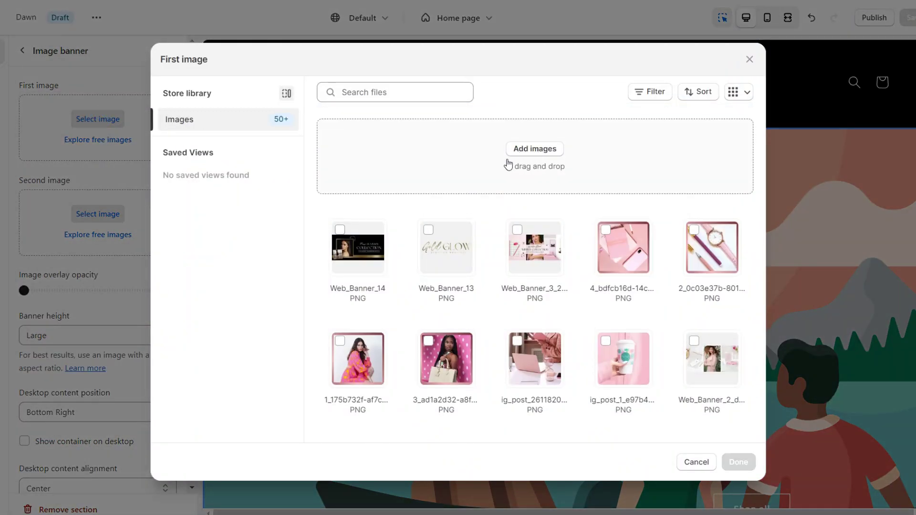
{"action": "left_click", "coordinate": [348, 238]}
{"action": "left_click", "coordinate": [739, 462]}
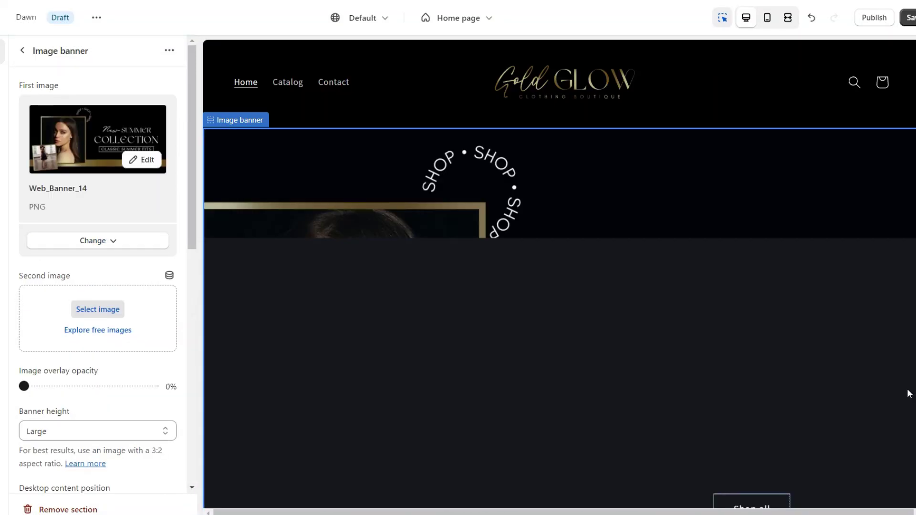
Set the image banner's height to adapt to the first image and check the page preview
{"action": "scroll", "coordinate": [175, 196], "scroll_direction": "down", "scroll_amount": 4}
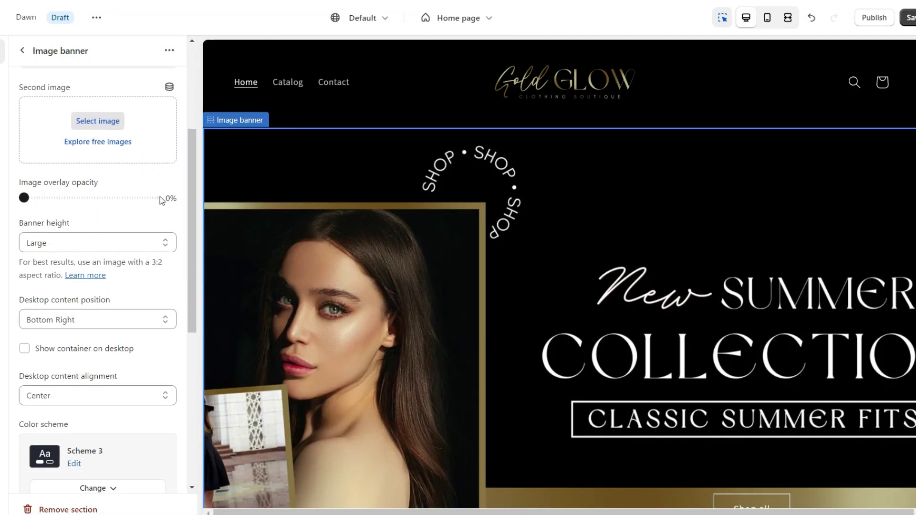
{"action": "left_click", "coordinate": [59, 238]}
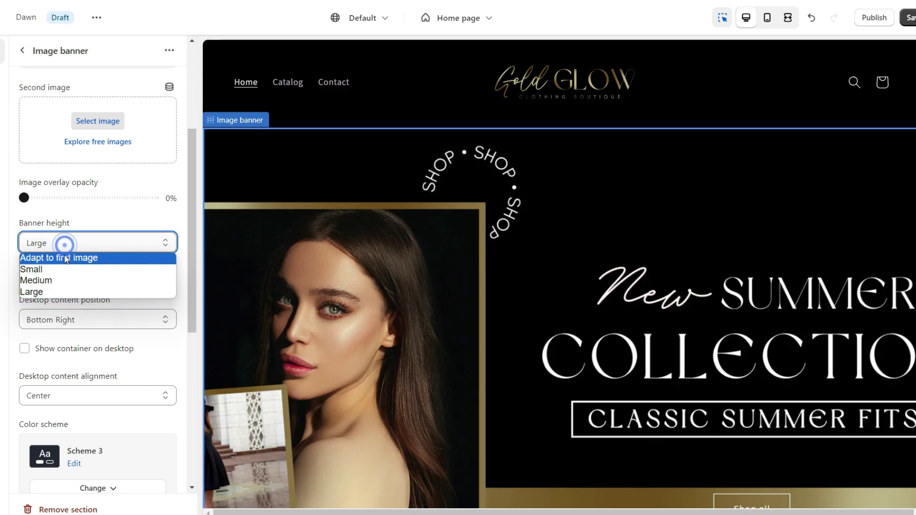
{"action": "left_click", "coordinate": [62, 259]}
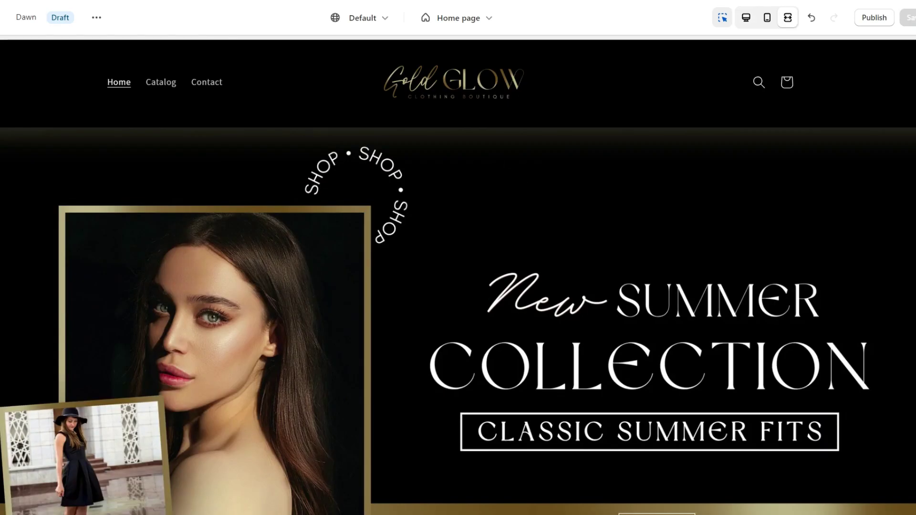
{"action": "scroll", "coordinate": [458, 277], "scroll_direction": "down", "scroll_amount": 3}
{"action": "scroll", "coordinate": [458, 277], "scroll_direction": "up", "scroll_amount": 3}
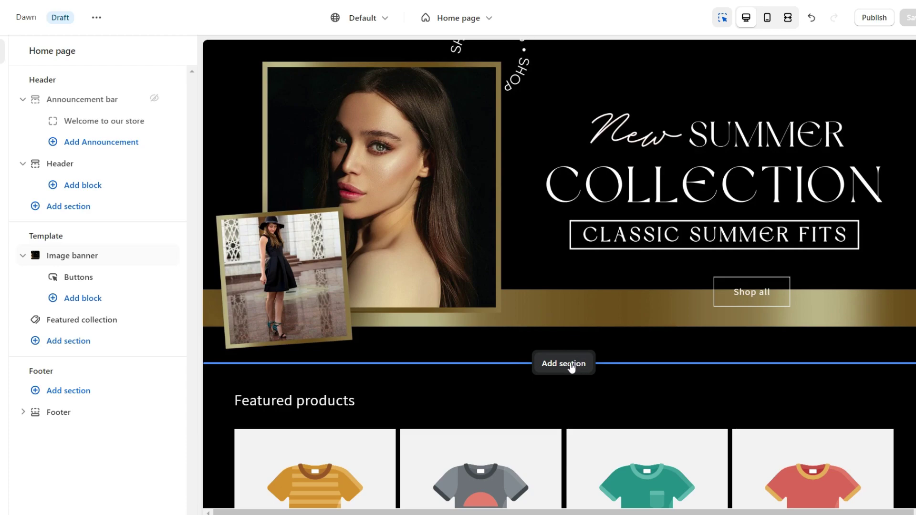
Add a Collection list section below the image banner with four desktop columns and the heading "SHOP CATEGORIES"
{"action": "left_click", "coordinate": [571, 365]}
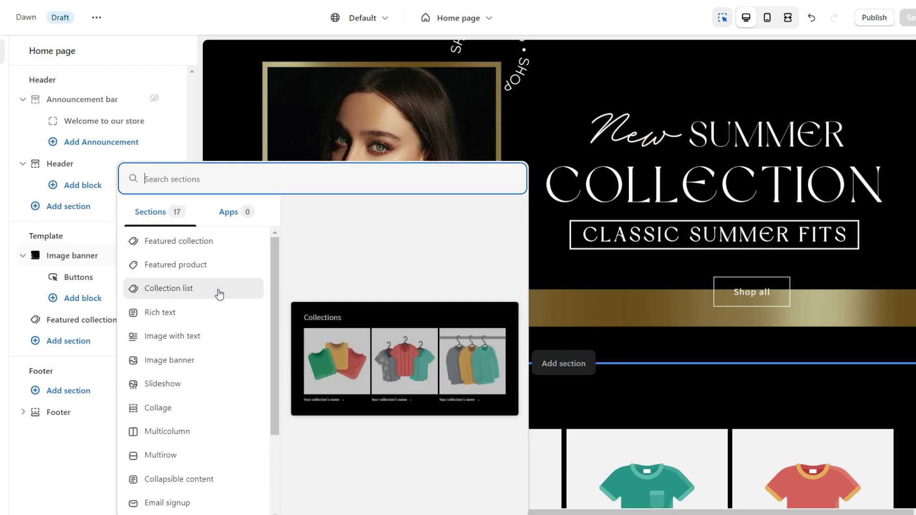
{"action": "left_click", "coordinate": [219, 292]}
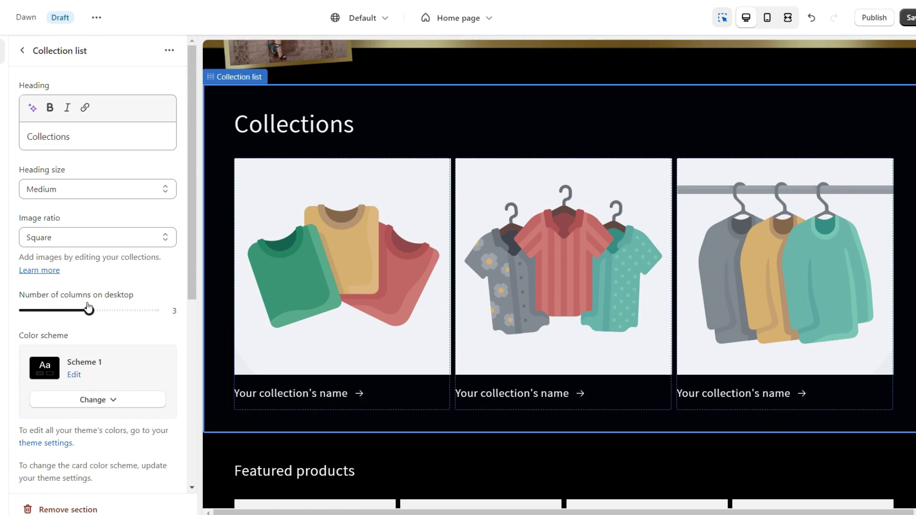
{"action": "left_click_drag", "start_coordinate": [92, 311], "coordinate": [123, 311]}
{"action": "left_click", "coordinate": [647, 381]}
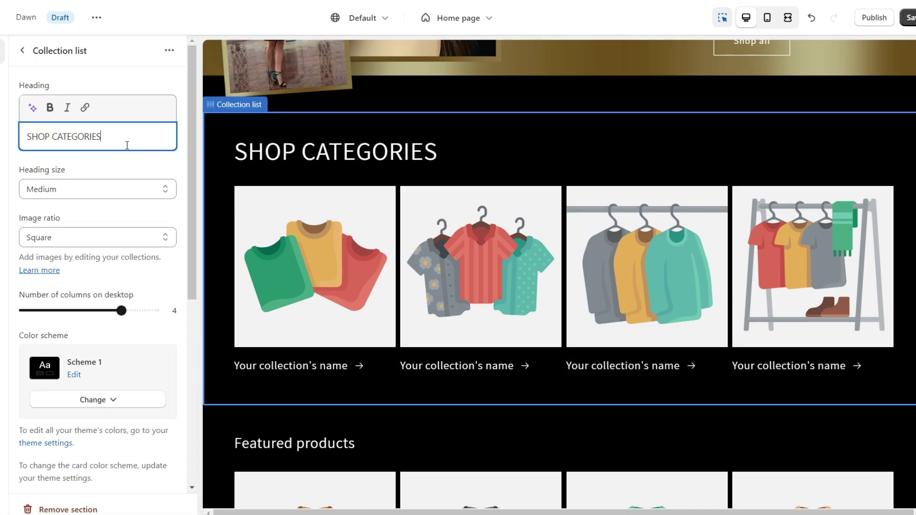
{"action": "scroll", "coordinate": [334, 217], "scroll_direction": "up", "scroll_amount": 1}
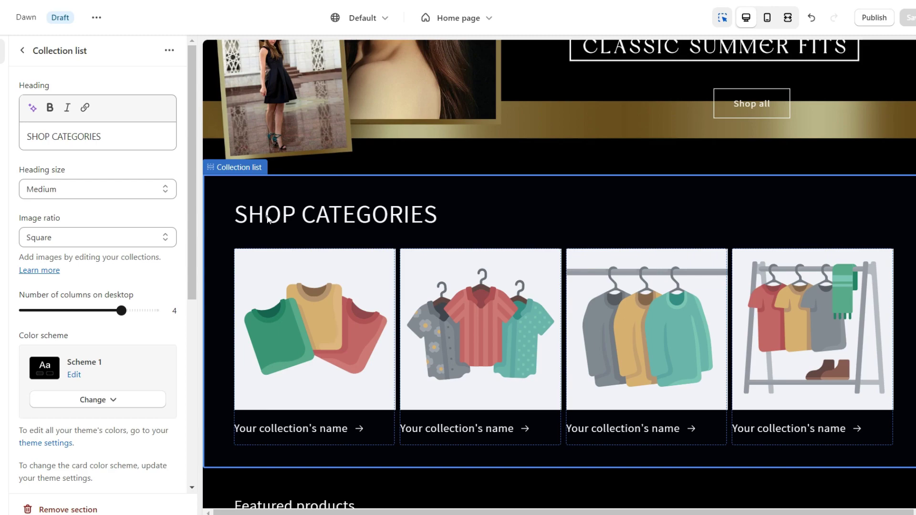
Change the theme's heading typography to the Serif system font
{"action": "left_click", "coordinate": [3, 78]}
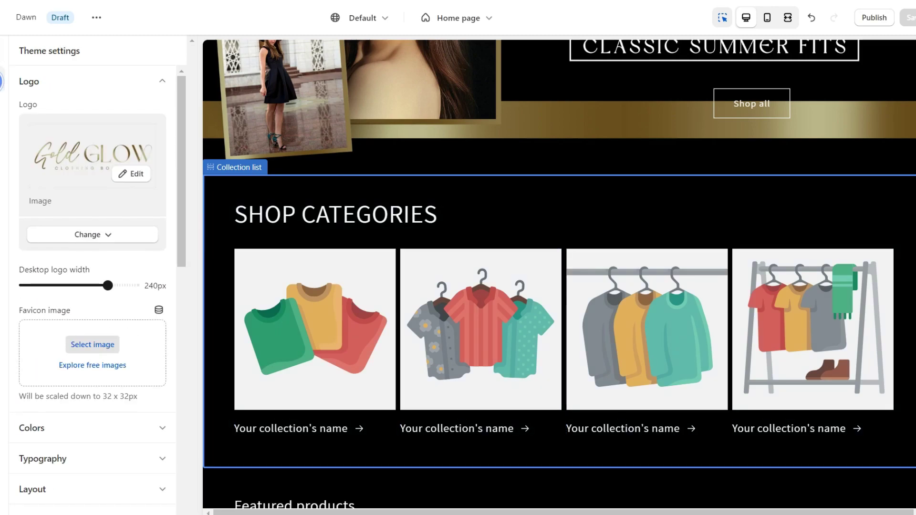
{"action": "left_click", "coordinate": [53, 78]}
{"action": "left_click", "coordinate": [65, 141]}
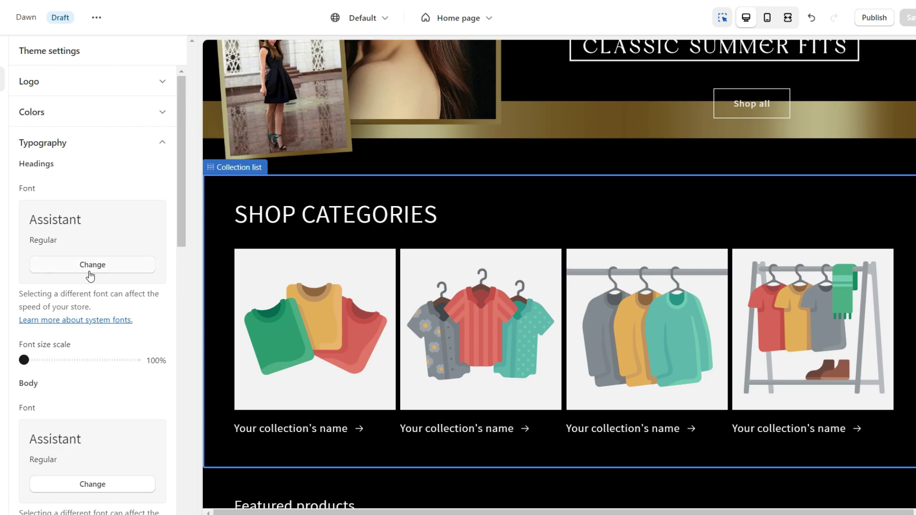
{"action": "left_click", "coordinate": [69, 267]}
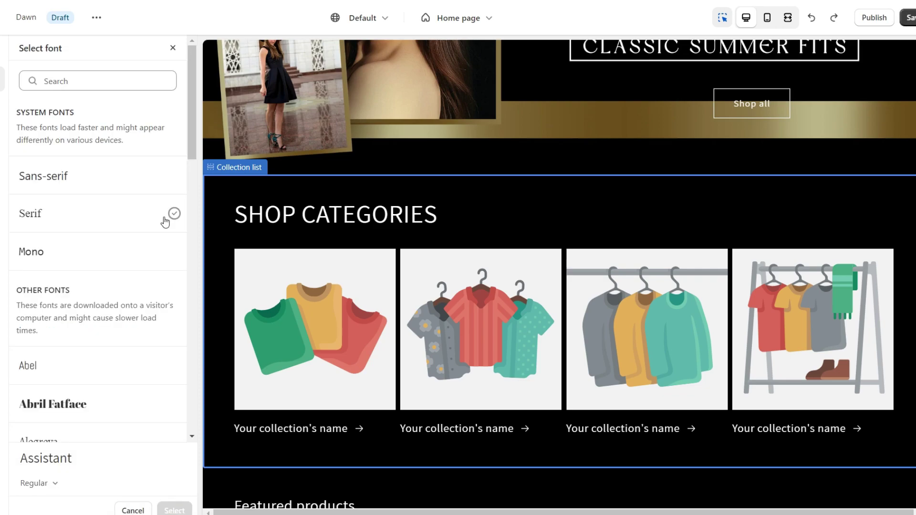
{"action": "left_click", "coordinate": [174, 214]}
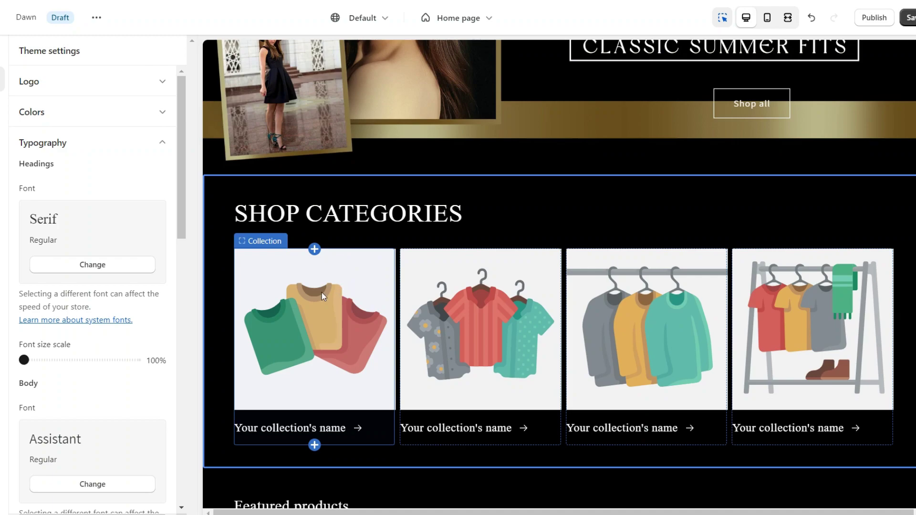
Open the first collection block of the Shop Categories section and review the section in the page preview
{"action": "left_click", "coordinate": [321, 293]}
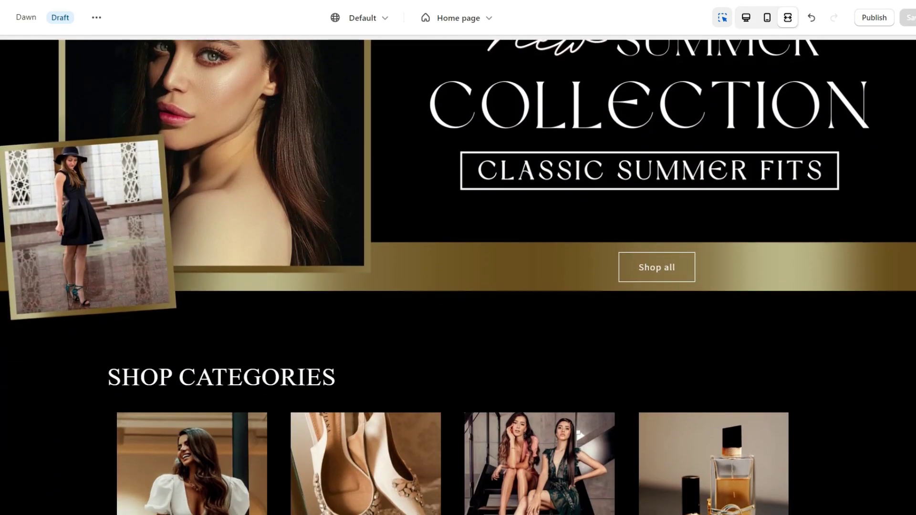
{"action": "scroll", "coordinate": [579, 199], "scroll_direction": "down", "scroll_amount": 5}
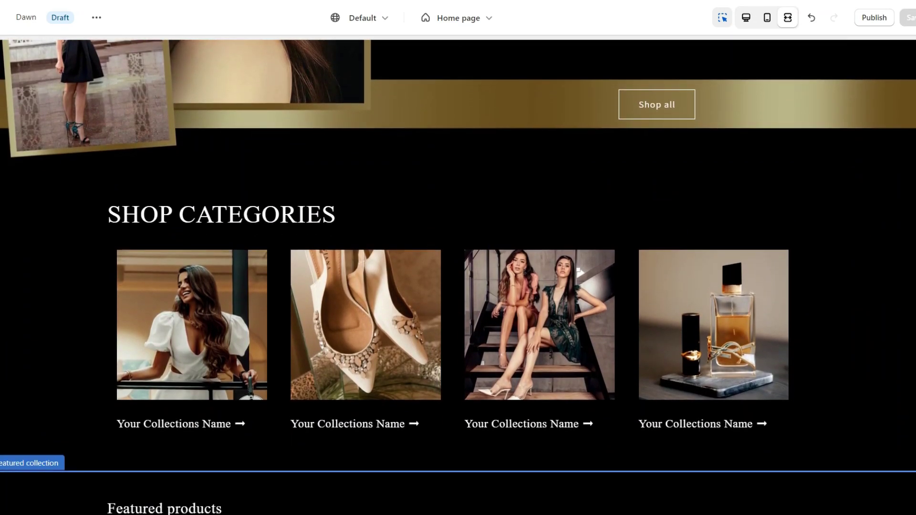
{"action": "scroll", "coordinate": [580, 199], "scroll_direction": "up", "scroll_amount": 3}
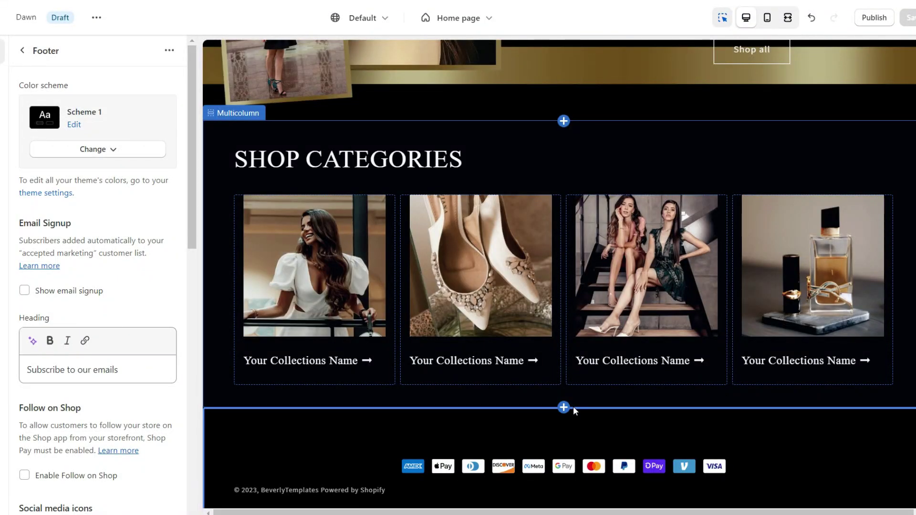
Add an Image banner section to the template below Shop Categories and hide its container on desktop and mobile
{"action": "left_click", "coordinate": [573, 407]}
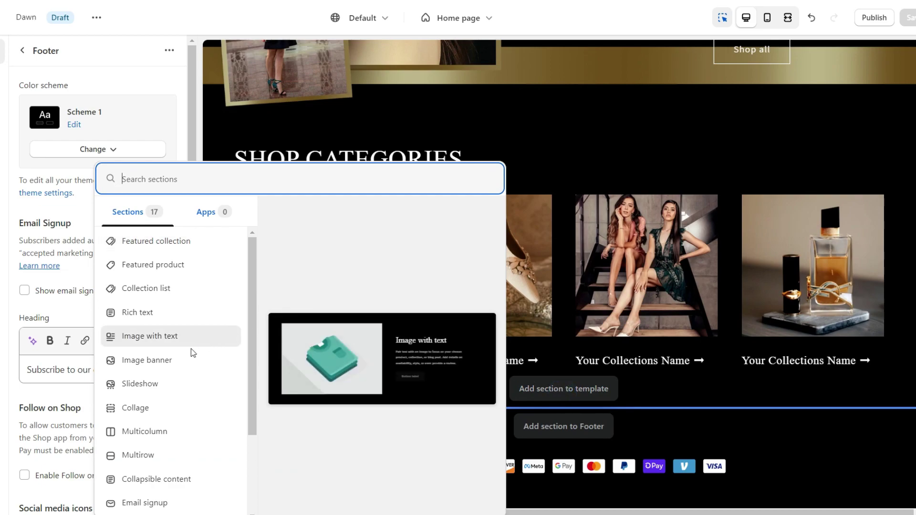
{"action": "left_click", "coordinate": [184, 360]}
{"action": "scroll", "coordinate": [104, 228], "scroll_direction": "down", "scroll_amount": 4}
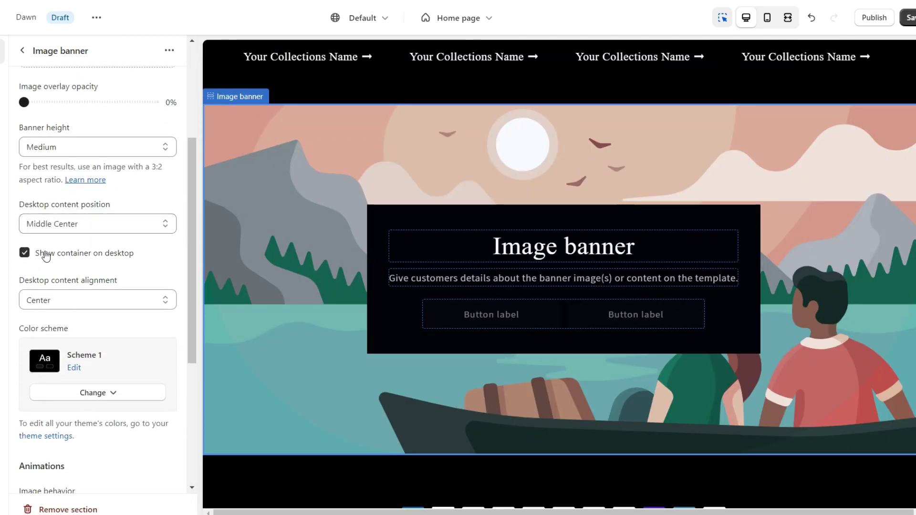
{"action": "left_click", "coordinate": [25, 253]}
{"action": "scroll", "coordinate": [81, 253], "scroll_direction": "down", "scroll_amount": 5}
{"action": "left_click", "coordinate": [25, 403]}
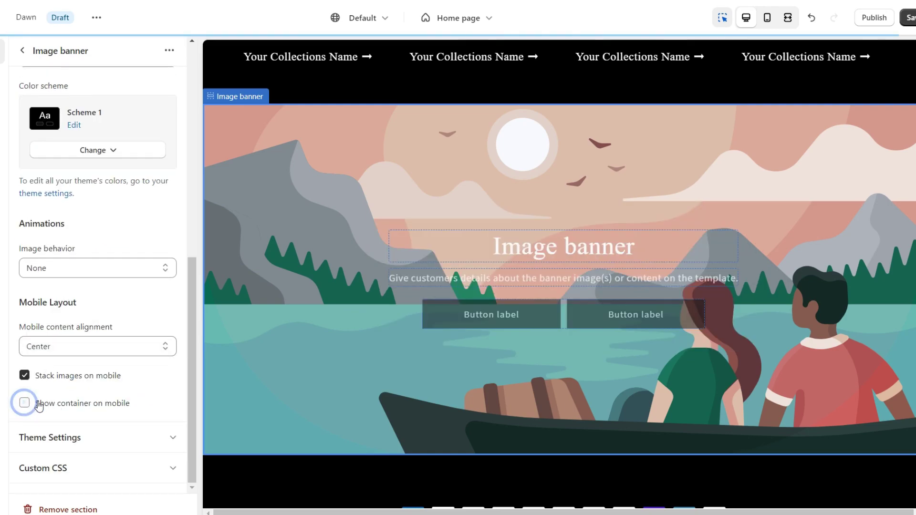
Clear the new banner's second button label, set the first button label to "CONTACT US" and link it to a store page
{"action": "left_click", "coordinate": [561, 315]}
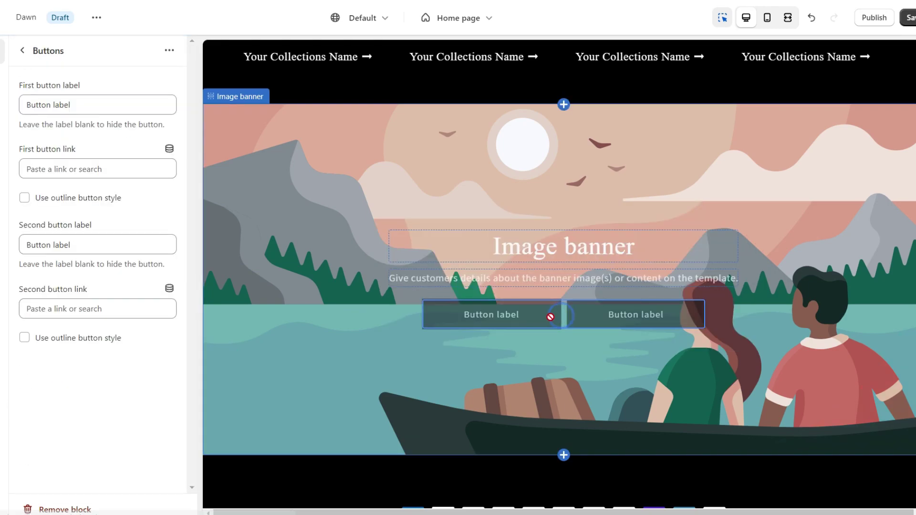
{"action": "left_click", "coordinate": [53, 244]}
{"action": "triple_click", "coordinate": [54, 244]}
{"action": "key", "text": "BackSpace"}
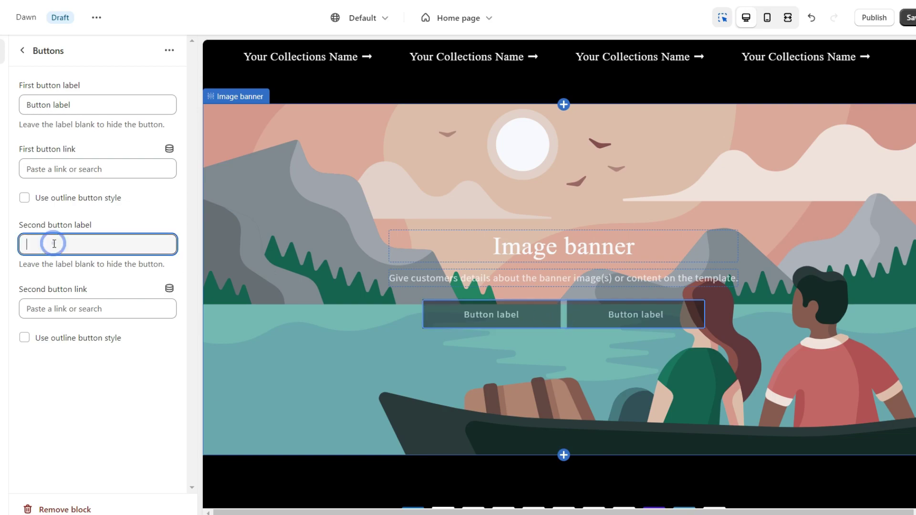
{"action": "left_click", "coordinate": [87, 82]}
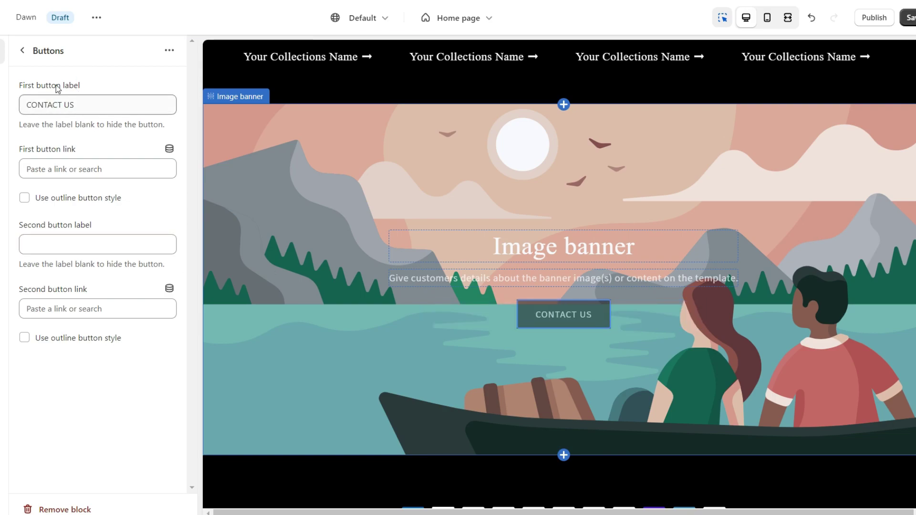
{"action": "left_click", "coordinate": [67, 170]}
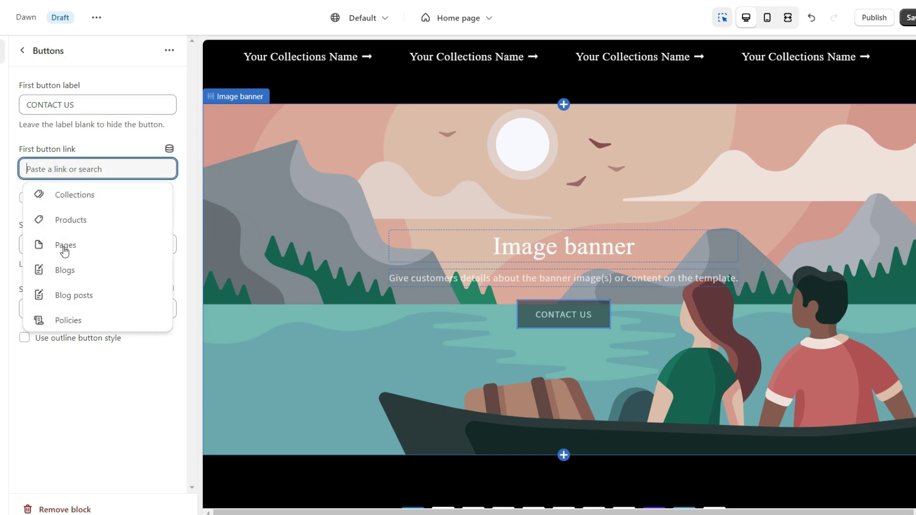
{"action": "left_click", "coordinate": [65, 246]}
{"action": "left_click", "coordinate": [76, 325]}
Replace the new banner's heading with "ABOUT US", with the word ABOUT in italics
{"action": "left_click", "coordinate": [538, 242]}
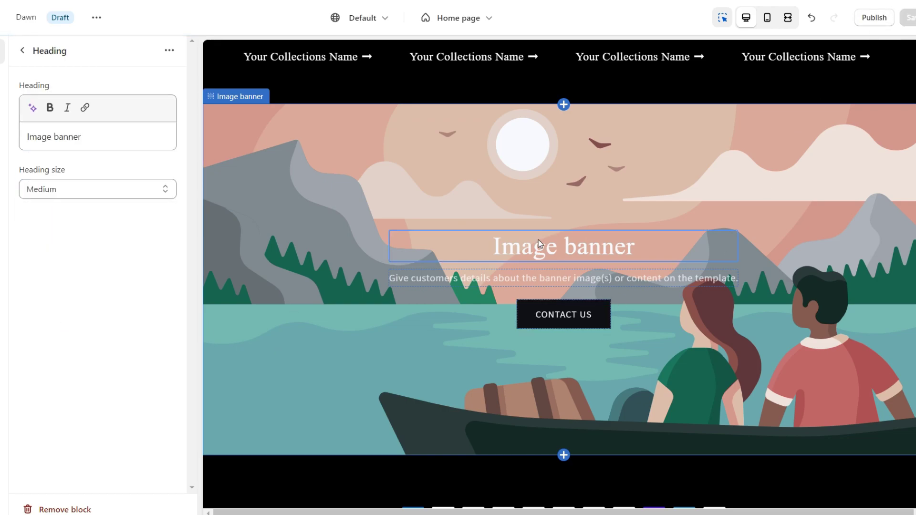
{"action": "left_click", "coordinate": [57, 139]}
{"action": "key", "text": "ctrl+a"}
{"action": "right_click", "coordinate": [70, 140]}
{"action": "left_click", "coordinate": [88, 197]}
Replace the banner's description with the bold boutique clothing brand welcome text, save, and switch it to a larger text style
{"action": "left_click", "coordinate": [525, 278]}
{"action": "triple_click", "coordinate": [94, 146]}
{"action": "right_click", "coordinate": [93, 146]}
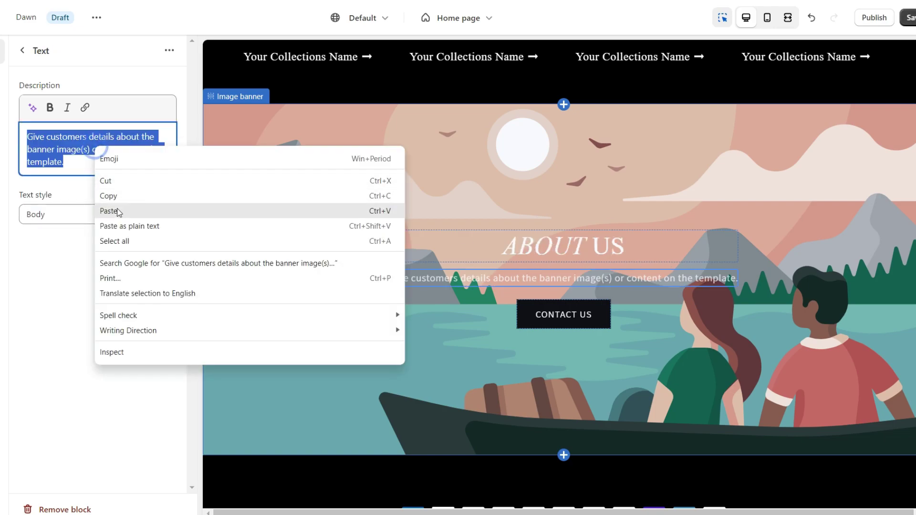
{"action": "left_click", "coordinate": [115, 212]}
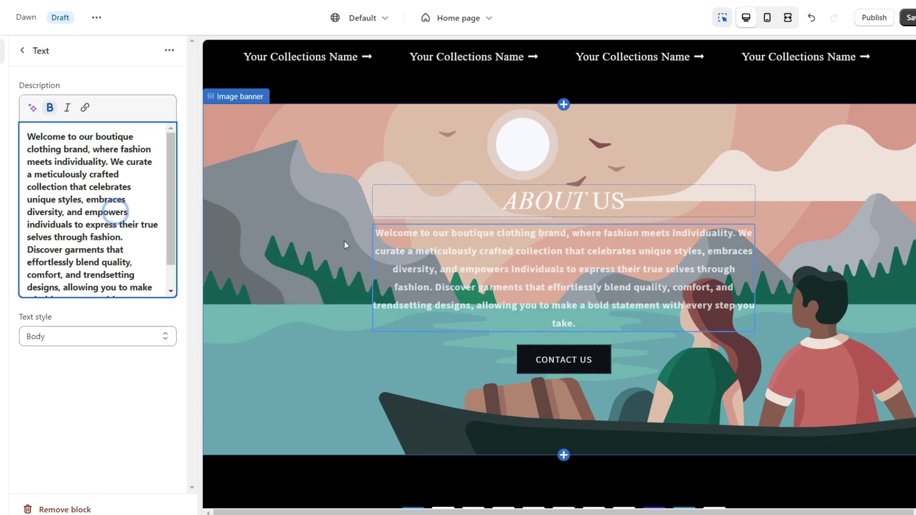
{"action": "key", "text": "ctrl+s"}
{"action": "left_click", "coordinate": [123, 339]}
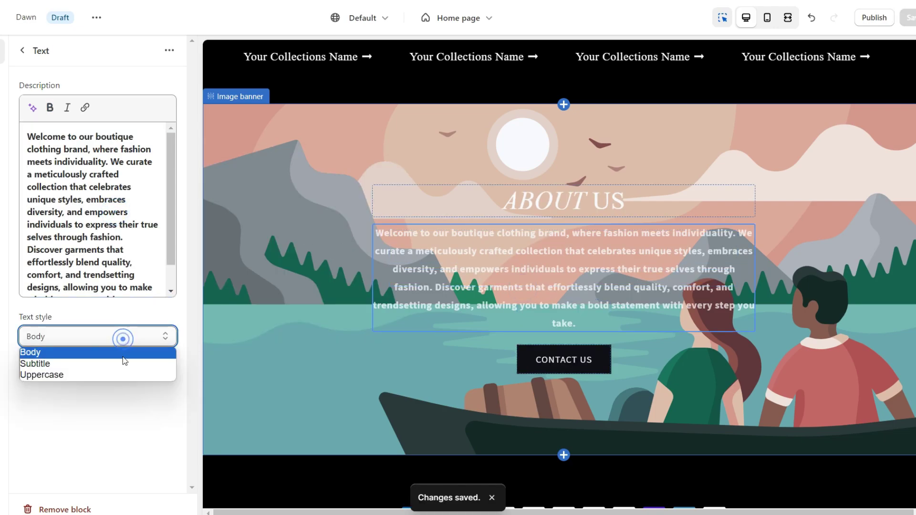
{"action": "left_click", "coordinate": [122, 363]}
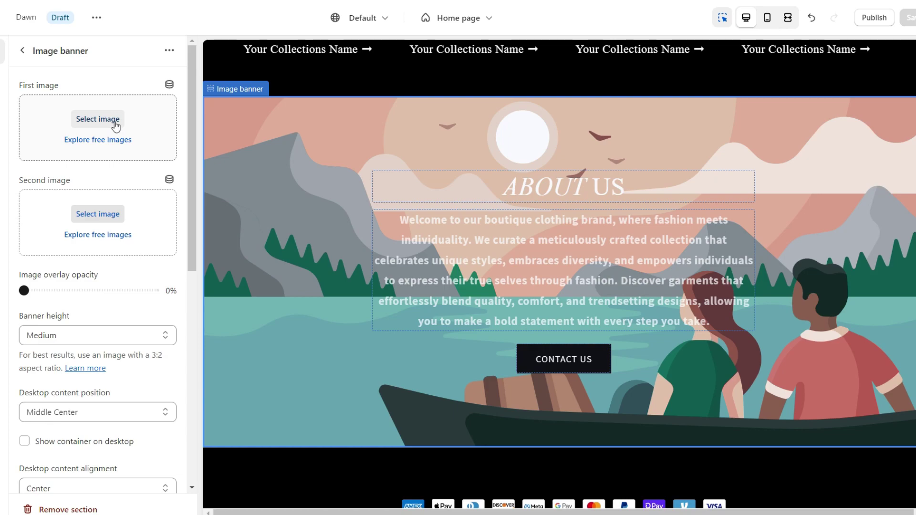
Set the C2B3A7_13 portrait image from the store library as the About Us banner's first image
{"action": "left_click", "coordinate": [112, 121]}
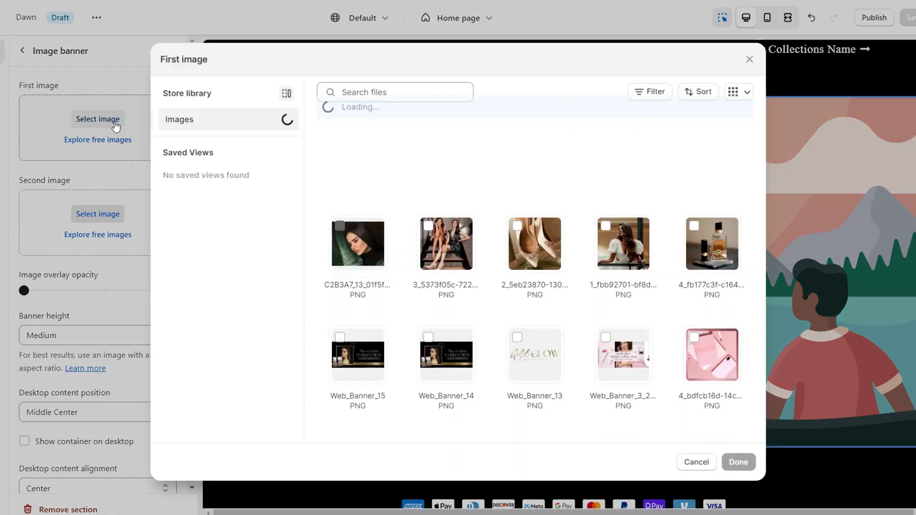
{"action": "left_click", "coordinate": [343, 232]}
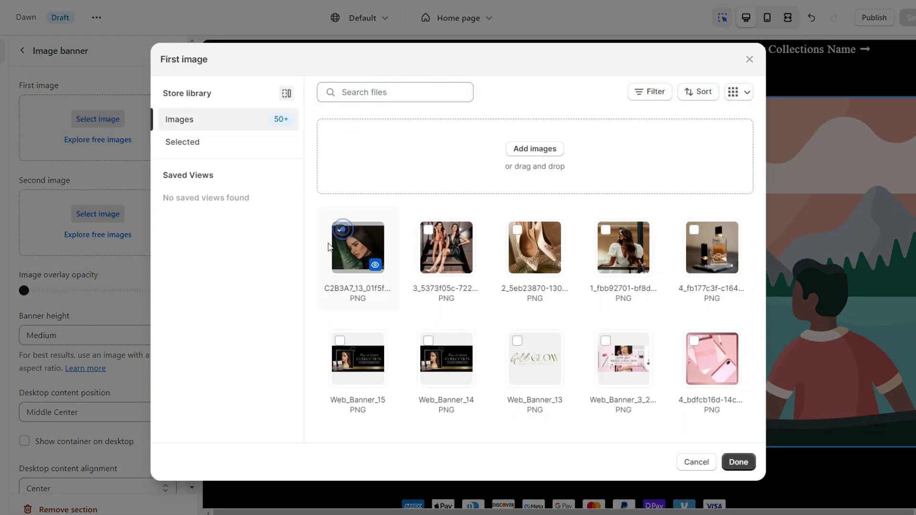
{"action": "left_click", "coordinate": [734, 462]}
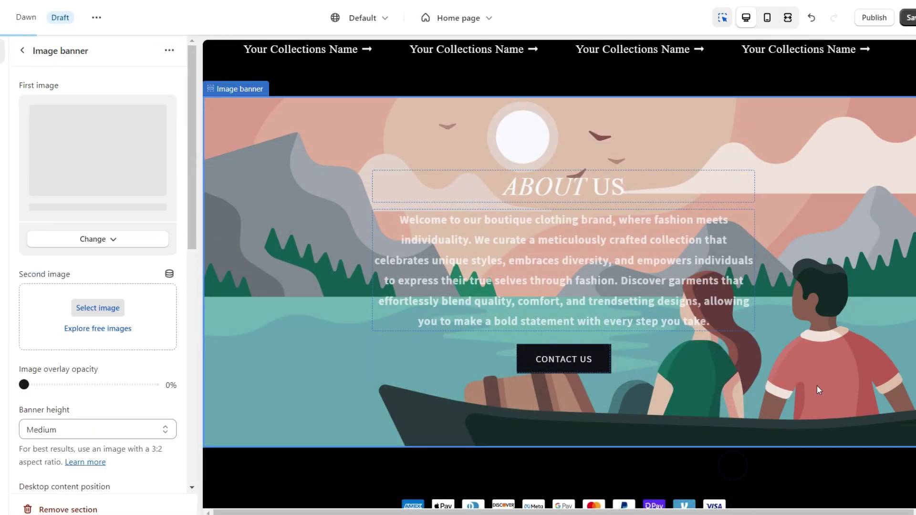
Set the About Us banner's image behavior to Fixed background position and check the scrolling effect in the full-width preview
{"action": "scroll", "coordinate": [184, 252], "scroll_direction": "down", "scroll_amount": 10}
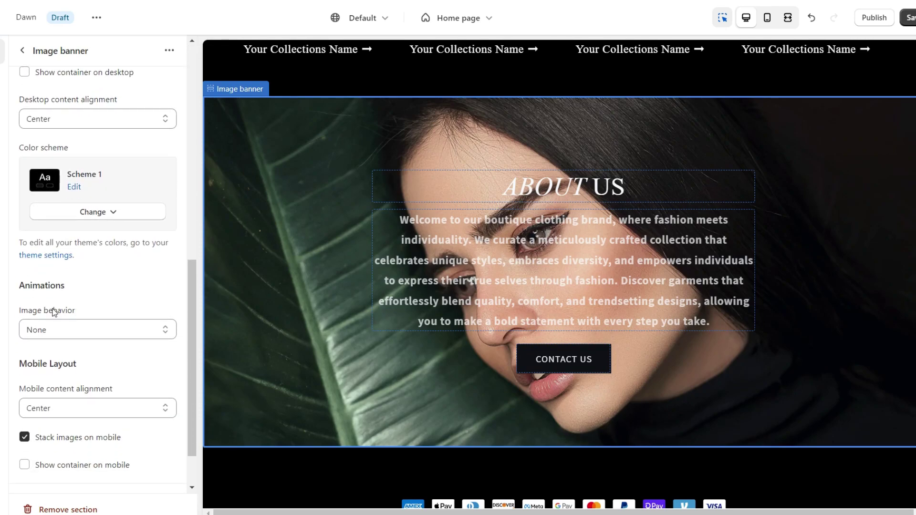
{"action": "left_click", "coordinate": [59, 328]}
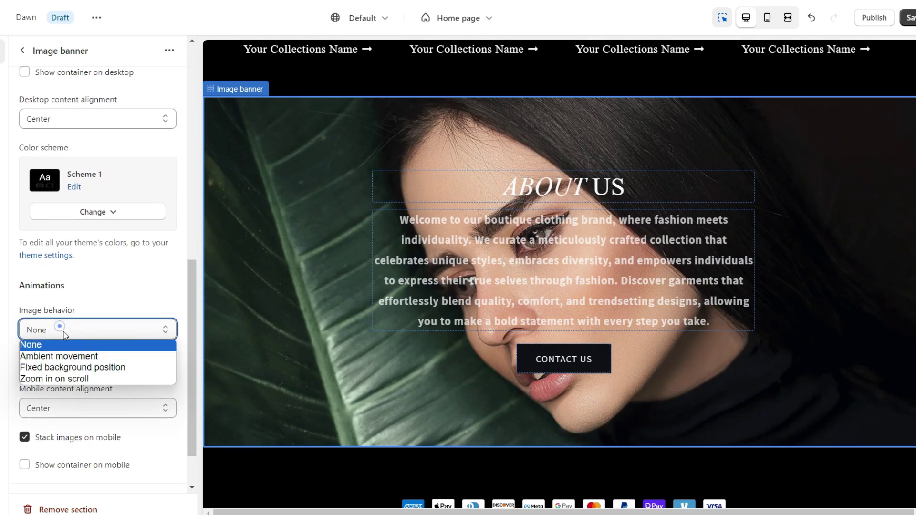
{"action": "left_click", "coordinate": [69, 371]}
{"action": "key", "text": "ctrl+shift+f"}
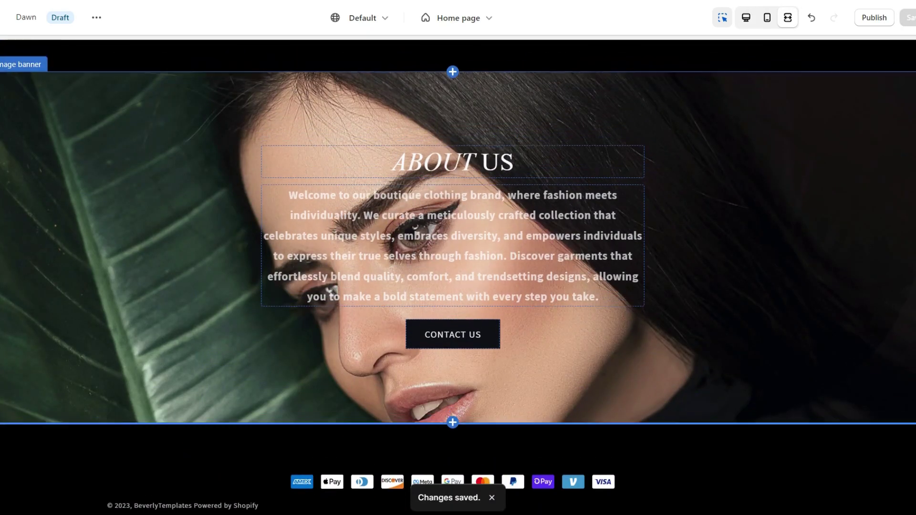
{"action": "scroll", "coordinate": [458, 229], "scroll_direction": "up", "scroll_amount": 4}
{"action": "scroll", "coordinate": [458, 229], "scroll_direction": "down", "scroll_amount": 4}
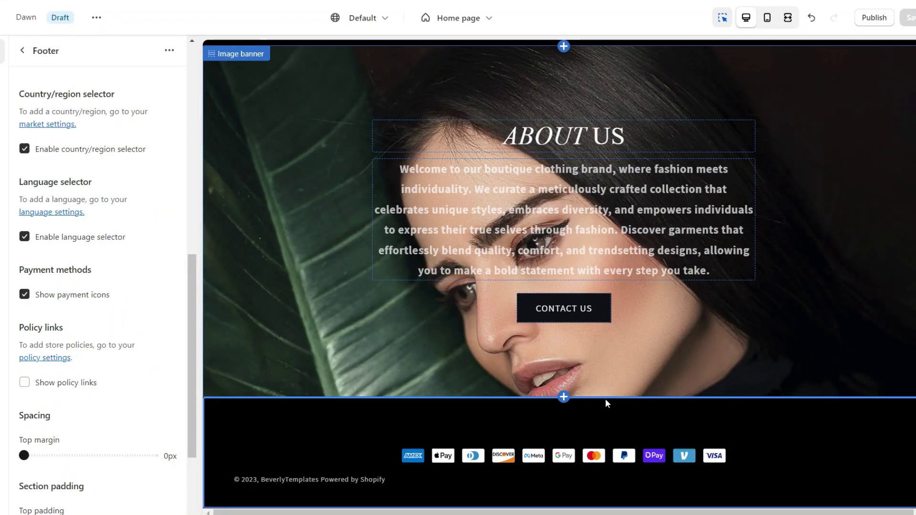
Add a Multicolumn section to the template below the About Us banner and clear its button label and heading
{"action": "left_click", "coordinate": [563, 396]}
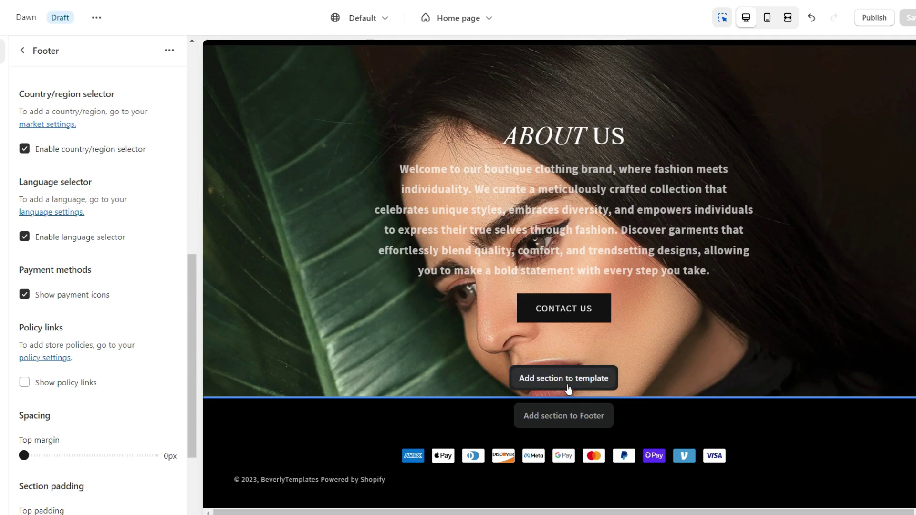
{"action": "left_click", "coordinate": [567, 380]}
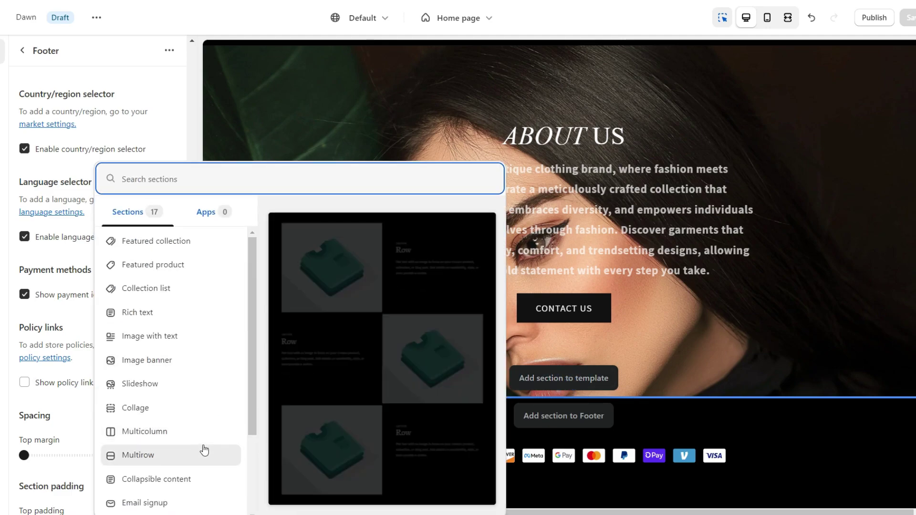
{"action": "left_click", "coordinate": [204, 435]}
{"action": "triple_click", "coordinate": [66, 347]}
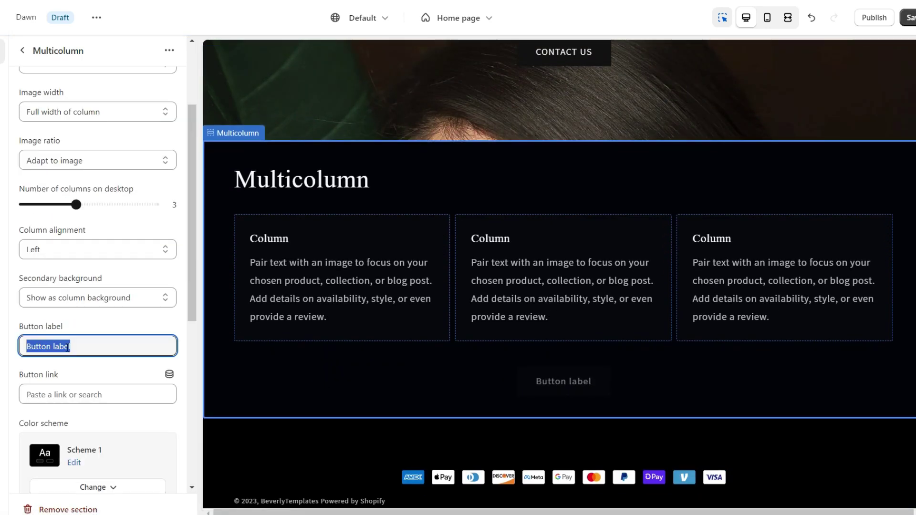
{"action": "key", "text": "BackSpace"}
{"action": "scroll", "coordinate": [54, 140], "scroll_direction": "up", "scroll_amount": 3}
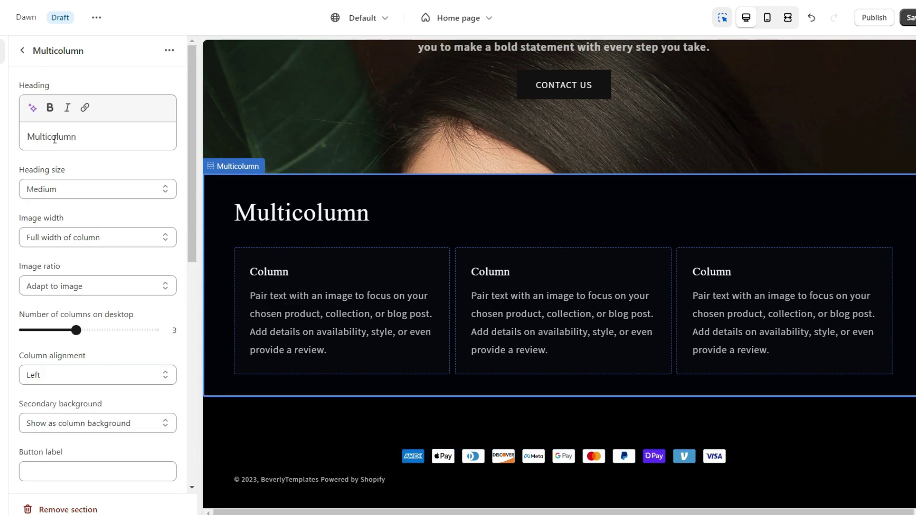
{"action": "double_click", "coordinate": [55, 139]}
{"action": "key", "text": "BackSpace"}
Set the Multicolumn section's secondary background to None and its column alignment to Center
{"action": "scroll", "coordinate": [54, 139], "scroll_direction": "down", "scroll_amount": 3}
{"action": "left_click", "coordinate": [91, 297]}
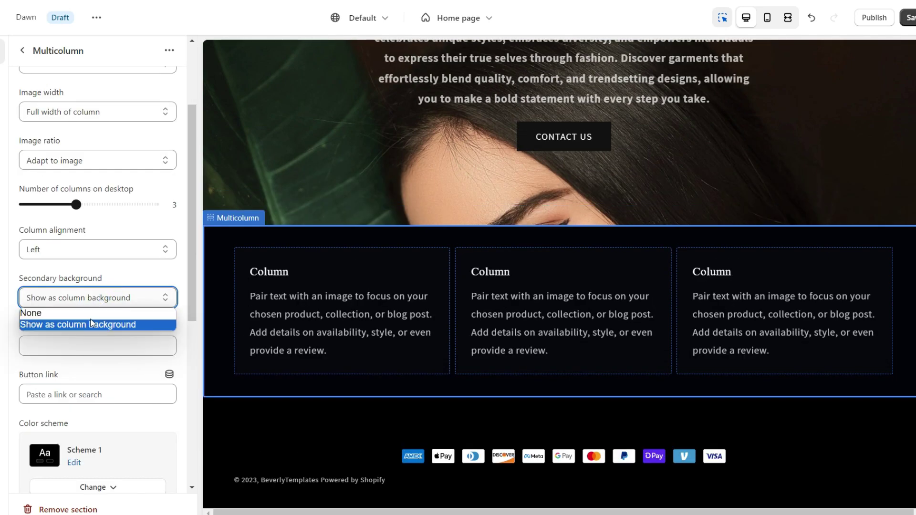
{"action": "left_click", "coordinate": [90, 313]}
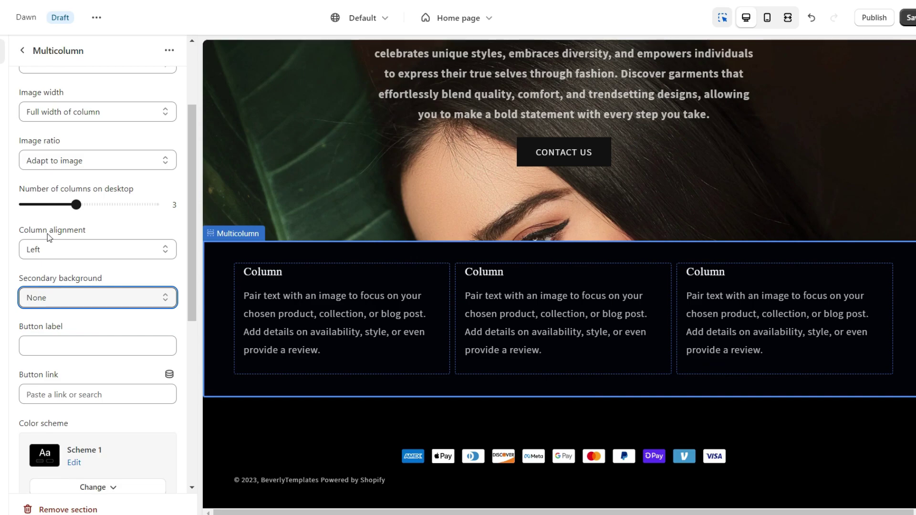
{"action": "left_click", "coordinate": [59, 248]}
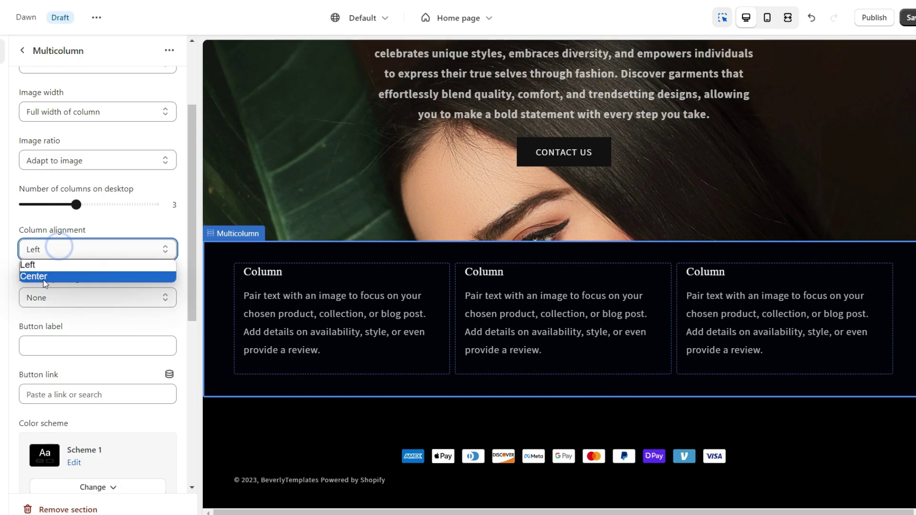
{"action": "left_click", "coordinate": [31, 272]}
Replace the first column's heading with the copied text
{"action": "double_click", "coordinate": [48, 233]}
{"action": "right_click", "coordinate": [47, 233]}
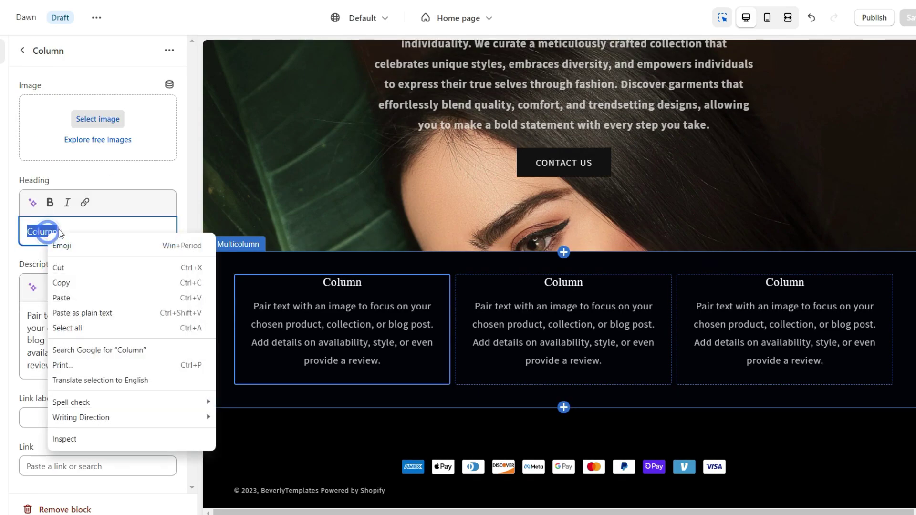
{"action": "left_click", "coordinate": [91, 296]}
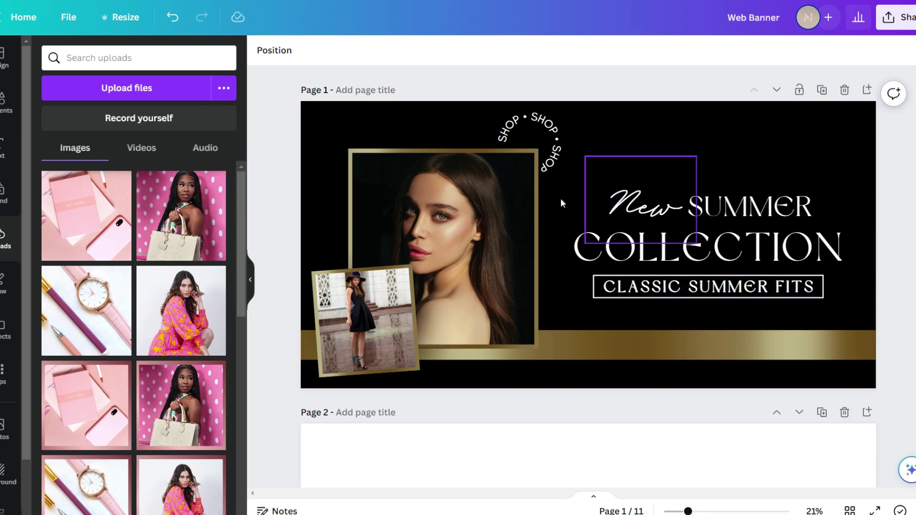
In Canva's Web Banner design, add a page with a white circle over a gold circle, forming a gold ring on black
{"action": "left_click", "coordinate": [867, 90]}
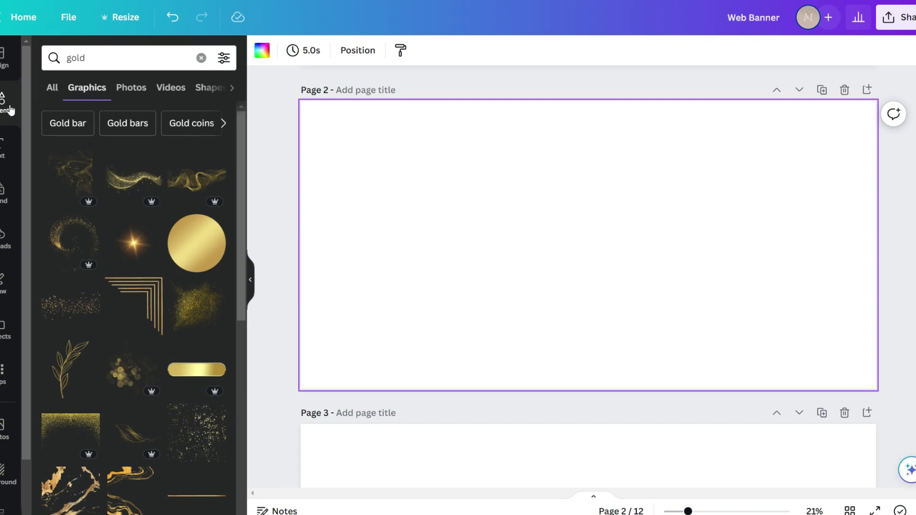
{"action": "left_click", "coordinate": [207, 253]}
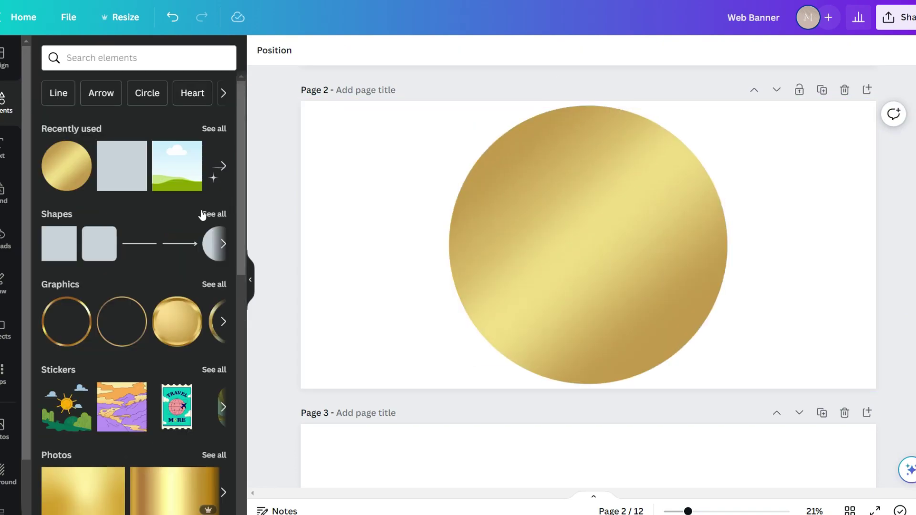
{"action": "left_click", "coordinate": [208, 212]}
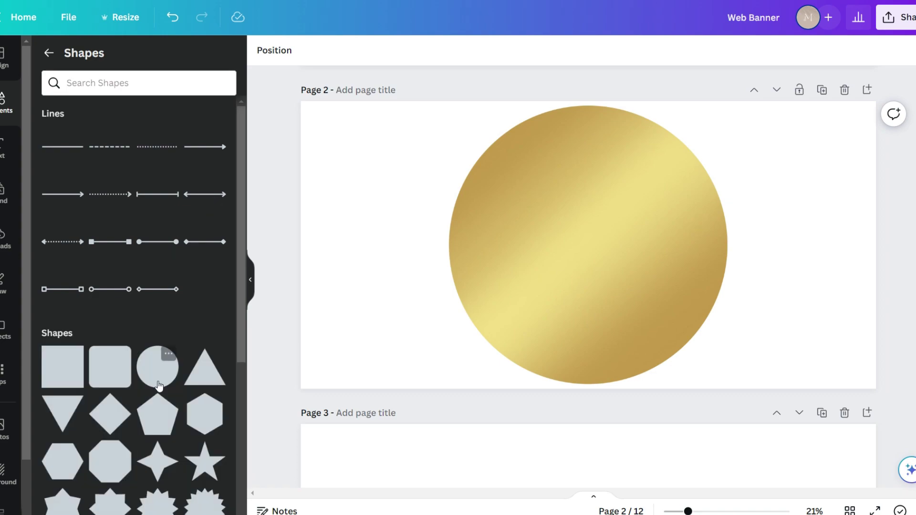
{"action": "left_click", "coordinate": [156, 378]}
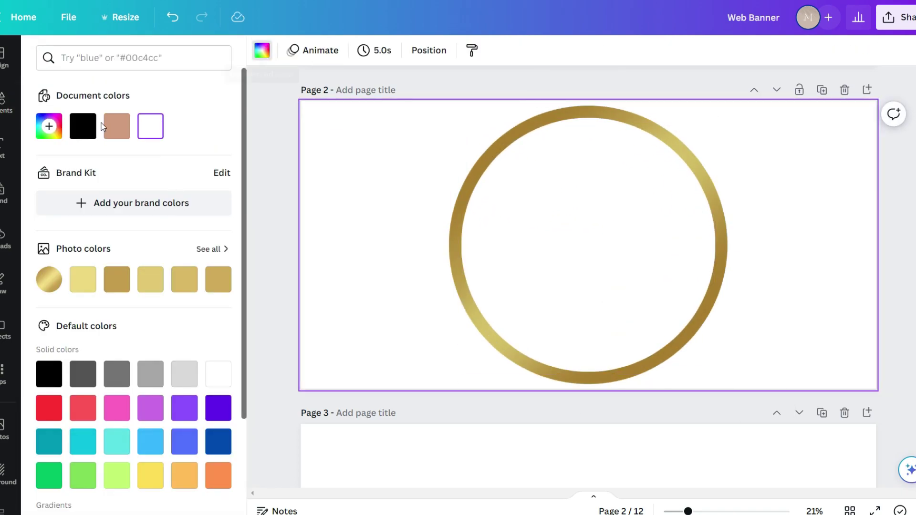
{"action": "left_click", "coordinate": [82, 126]}
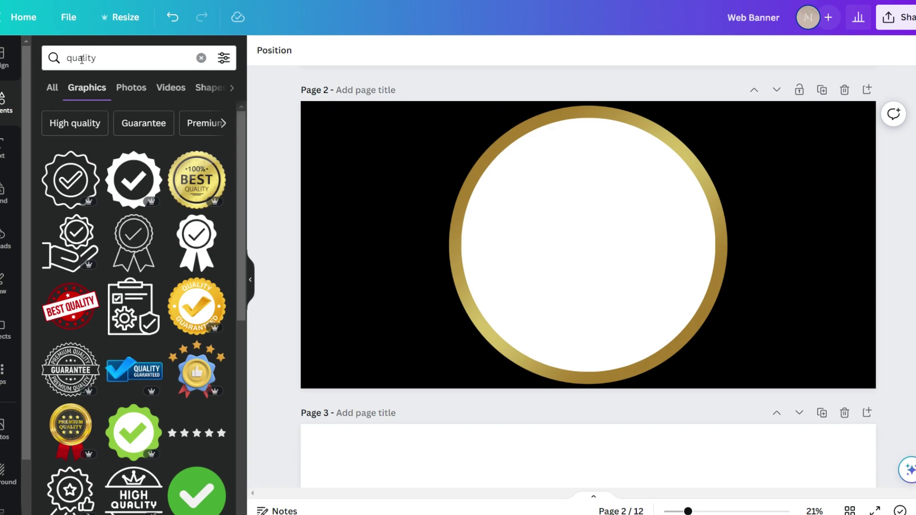
Add the outlined checkmark ribbon graphic from the "quality" results, resized and centered inside the gold-ringed circle
{"action": "left_click", "coordinate": [136, 245]}
{"action": "left_click_drag", "start_coordinate": [585, 262], "coordinate": [649, 338]}
{"action": "left_click_drag", "start_coordinate": [595, 300], "coordinate": [603, 305]}
Duplicate the quality icon page and replace its ribbon with the outlined "fast shipping" truck, scaled down and centered in the circle
{"action": "left_click", "coordinate": [824, 97]}
{"action": "left_click", "coordinate": [822, 94]}
{"action": "left_click", "coordinate": [588, 224]}
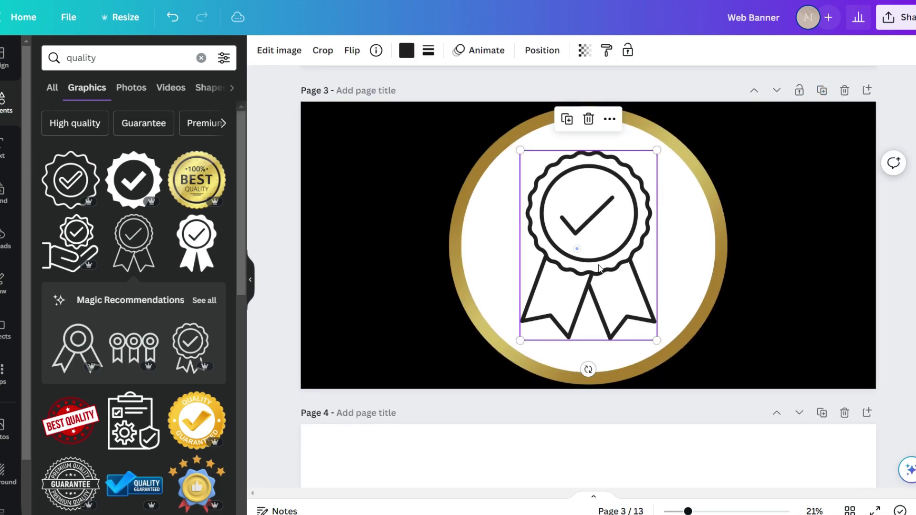
{"action": "left_click", "coordinate": [600, 115]}
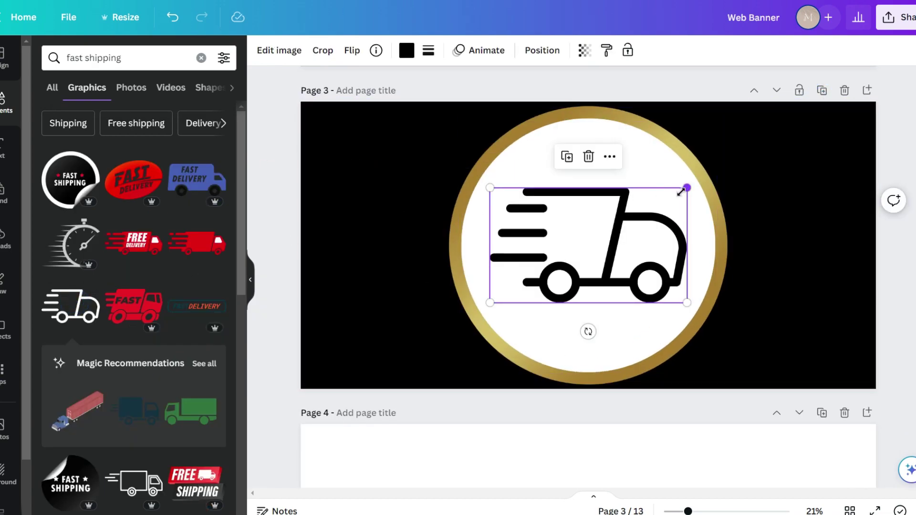
{"action": "left_click_drag", "start_coordinate": [681, 192], "coordinate": [652, 207]}
{"action": "left_click_drag", "start_coordinate": [591, 249], "coordinate": [607, 237]}
{"action": "left_click", "coordinate": [816, 156]}
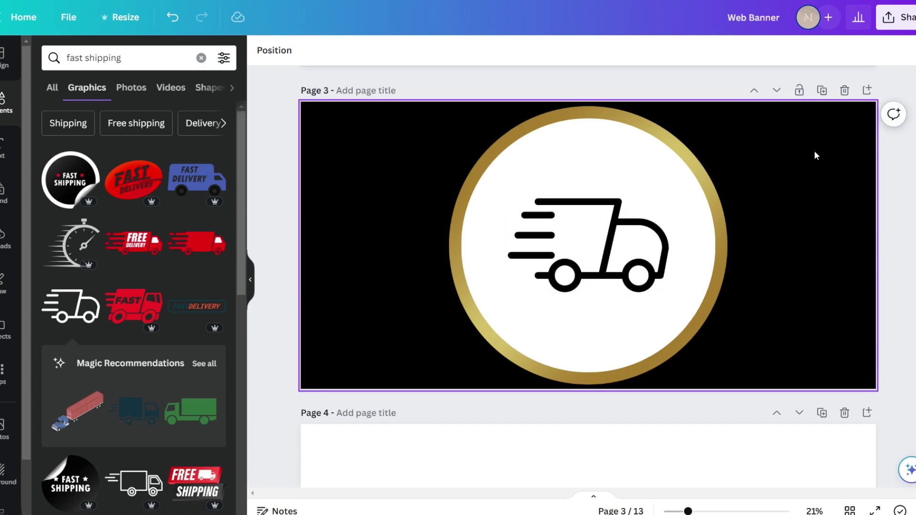
Duplicate the shipping icon page and replace its truck with the outlined headset agent from the "customer service" results, resized and centered in the circle
{"action": "left_click", "coordinate": [821, 90]}
{"action": "left_click", "coordinate": [632, 269]}
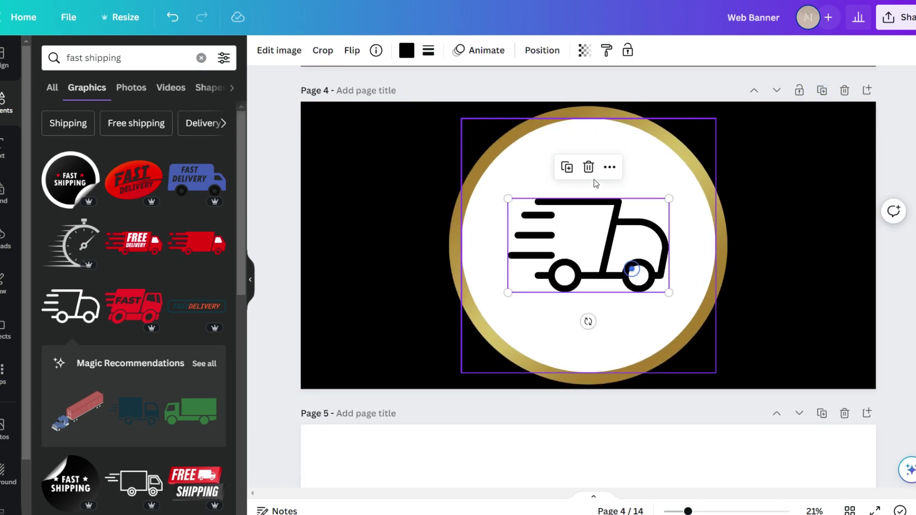
{"action": "left_click", "coordinate": [588, 167]}
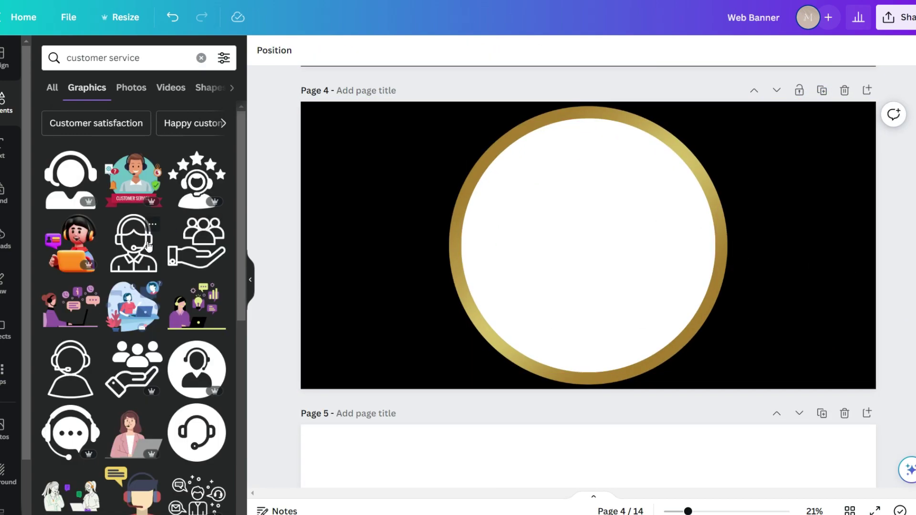
{"action": "left_click", "coordinate": [143, 248]}
{"action": "left_click_drag", "start_coordinate": [633, 187], "coordinate": [646, 165]}
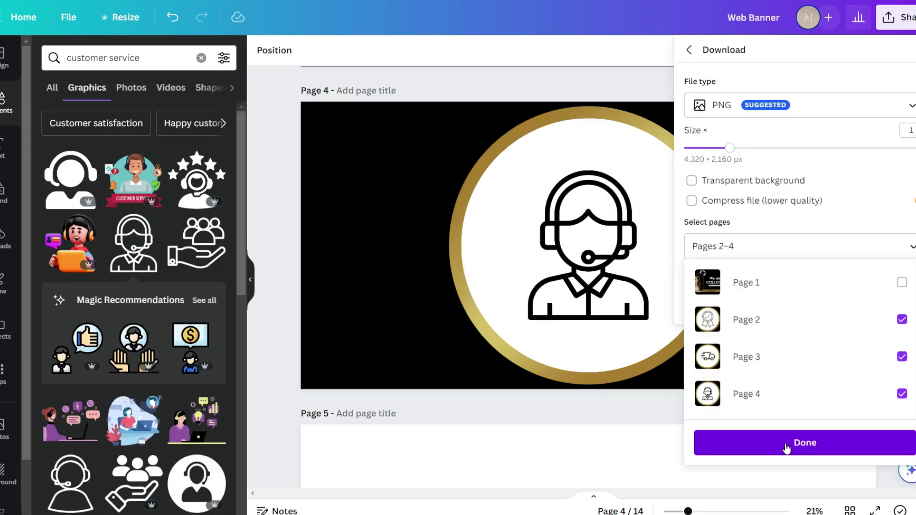
Download pages 2–4 of the Canva design as PNG files
{"action": "left_click", "coordinate": [786, 449]}
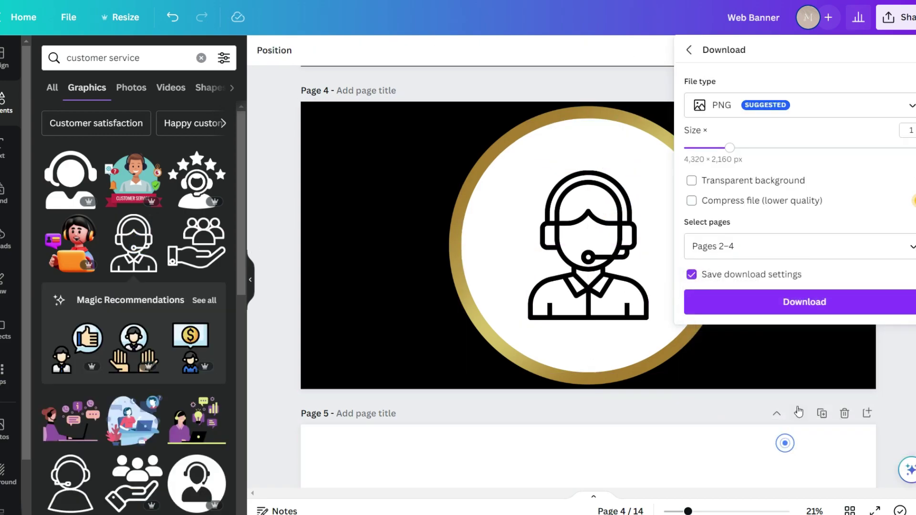
{"action": "left_click", "coordinate": [807, 302]}
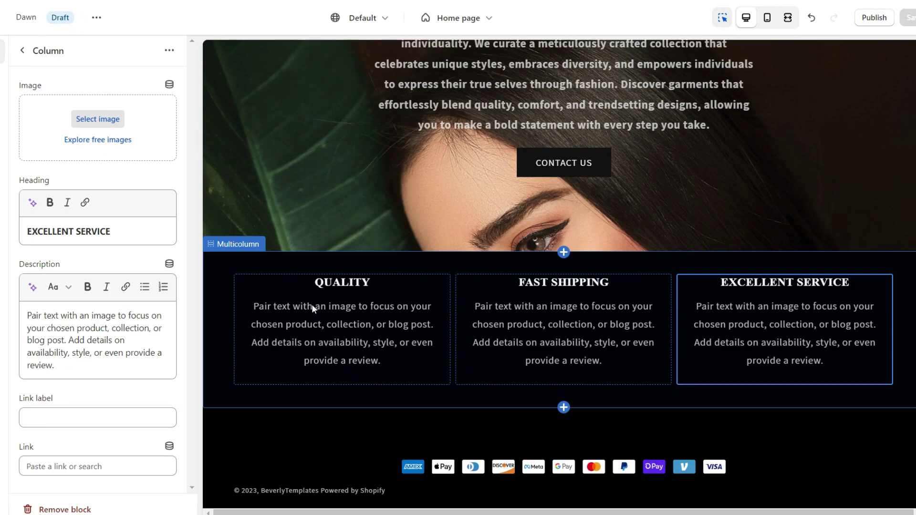
In the Shopify theme editor, add the matching ringed icons to the QUALITY, FAST SHIPPING and EXCELLENT SERVICE columns and halve the section's image width
{"action": "left_click", "coordinate": [311, 306]}
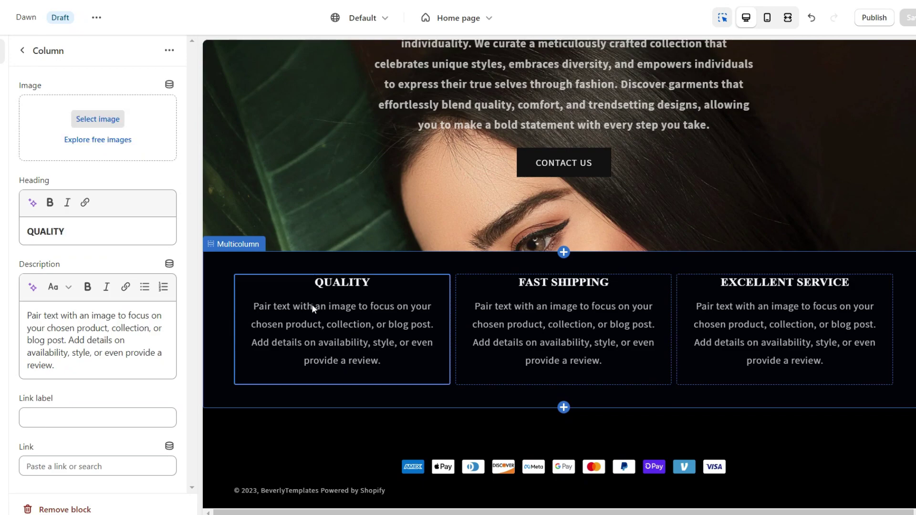
{"action": "left_click", "coordinate": [169, 157]}
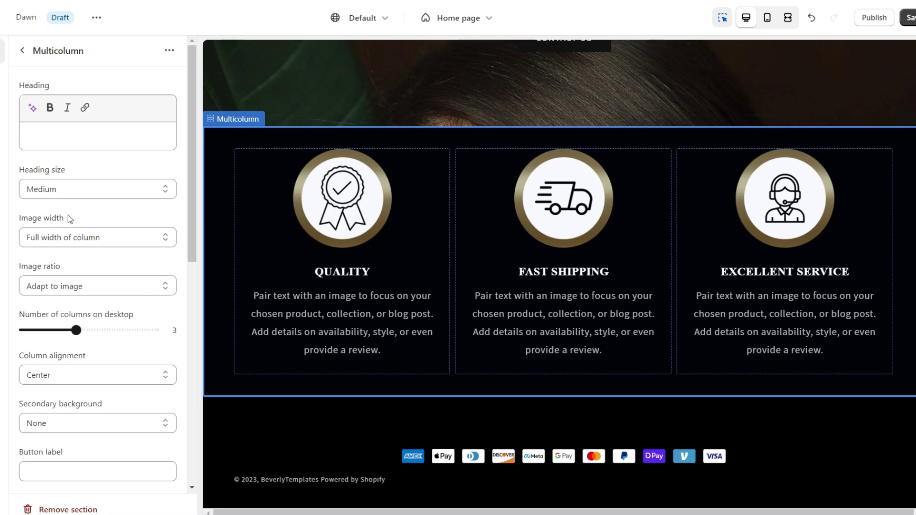
{"action": "left_click", "coordinate": [64, 237]}
{"action": "left_click", "coordinate": [54, 262]}
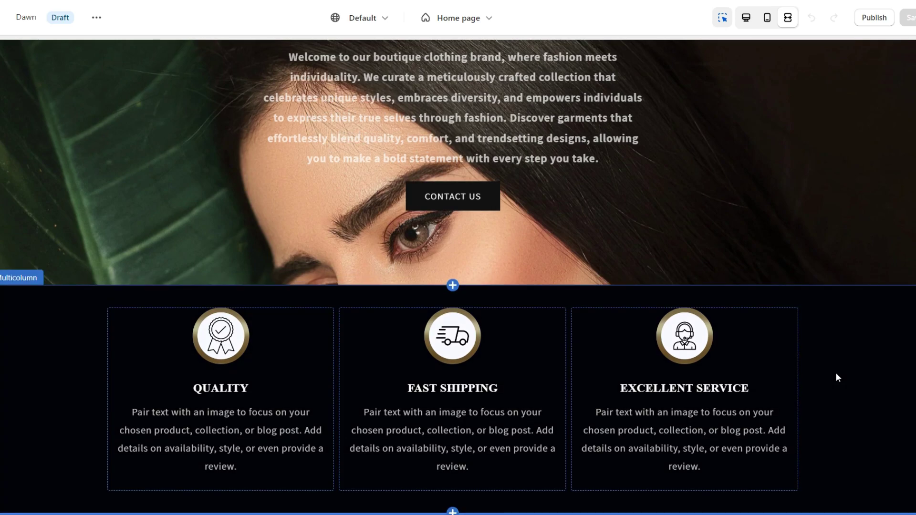
{"action": "scroll", "coordinate": [836, 374], "scroll_direction": "up", "scroll_amount": 6}
{"action": "scroll", "coordinate": [879, 302], "scroll_direction": "down", "scroll_amount": 8}
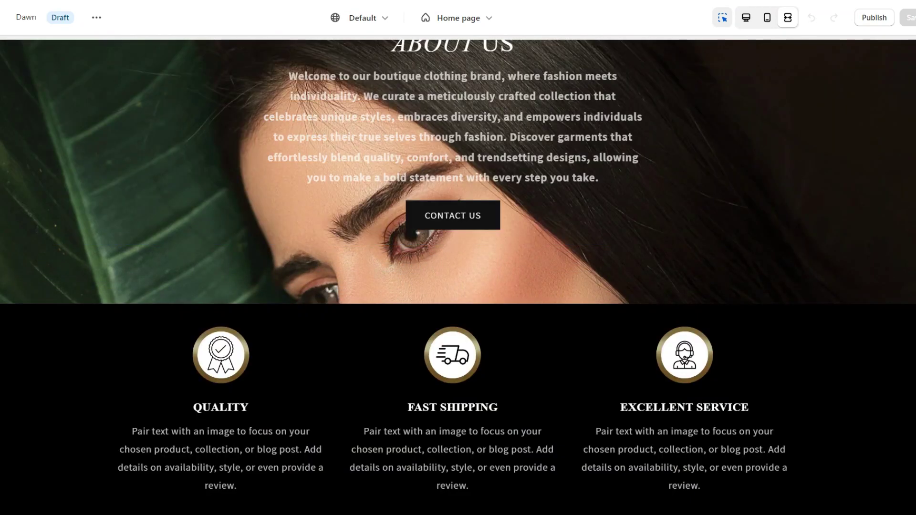
{"action": "scroll", "coordinate": [458, 258], "scroll_direction": "up", "scroll_amount": 3}
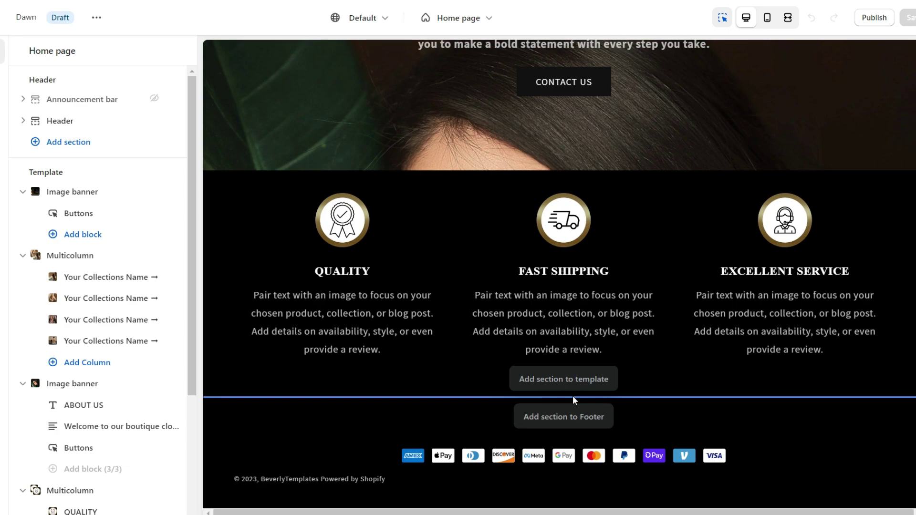
Add a Featured collection section below the icon columns and replace its heading with "SHOP THE FAVES ✧", with SHOP in italics
{"action": "left_click", "coordinate": [572, 381]}
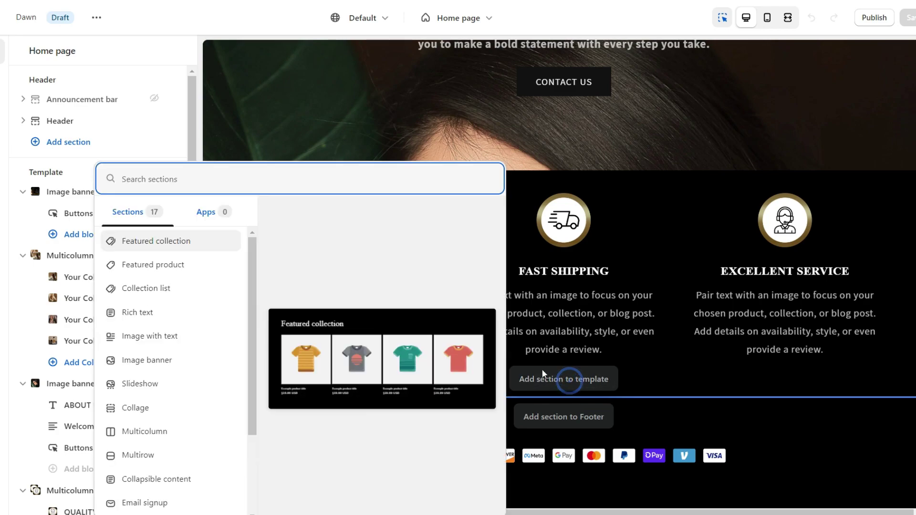
{"action": "left_click", "coordinate": [188, 244]}
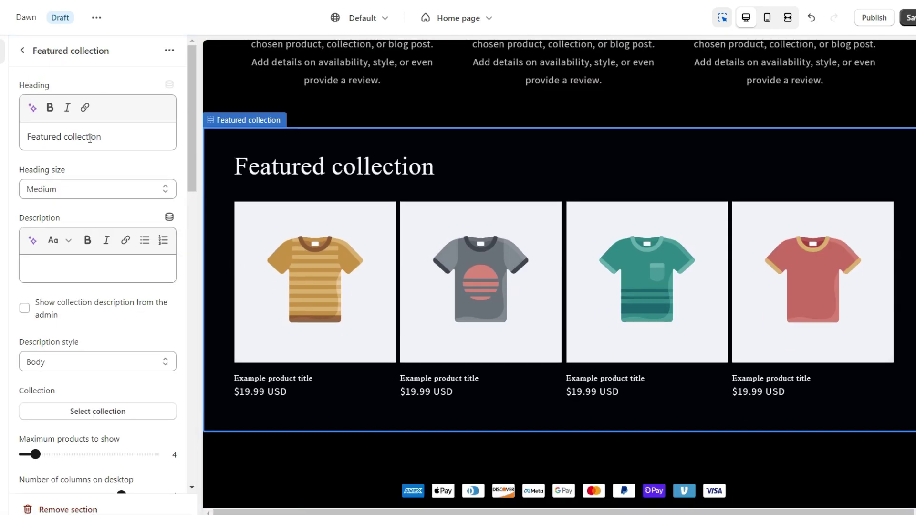
{"action": "triple_click", "coordinate": [89, 138]}
{"action": "right_click", "coordinate": [90, 138]}
{"action": "left_click", "coordinate": [114, 203]}
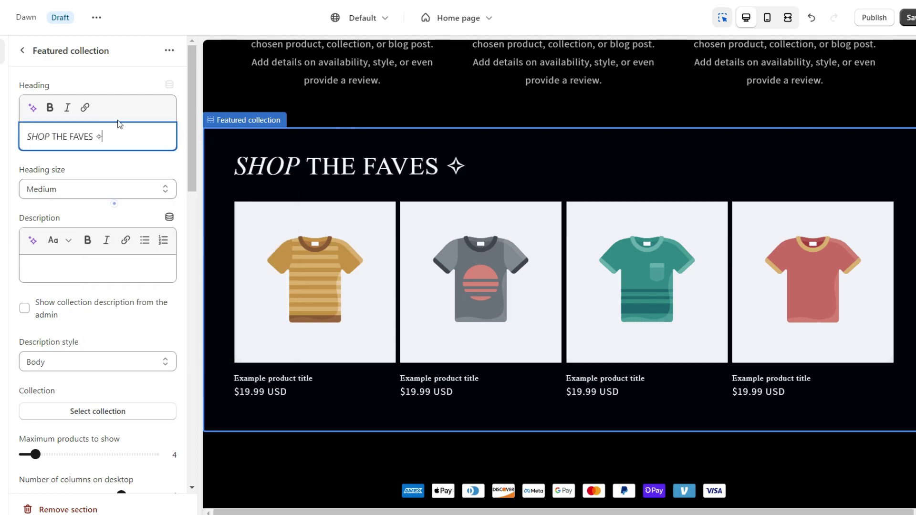
{"action": "scroll", "coordinate": [125, 233], "scroll_direction": "down", "scroll_amount": 4}
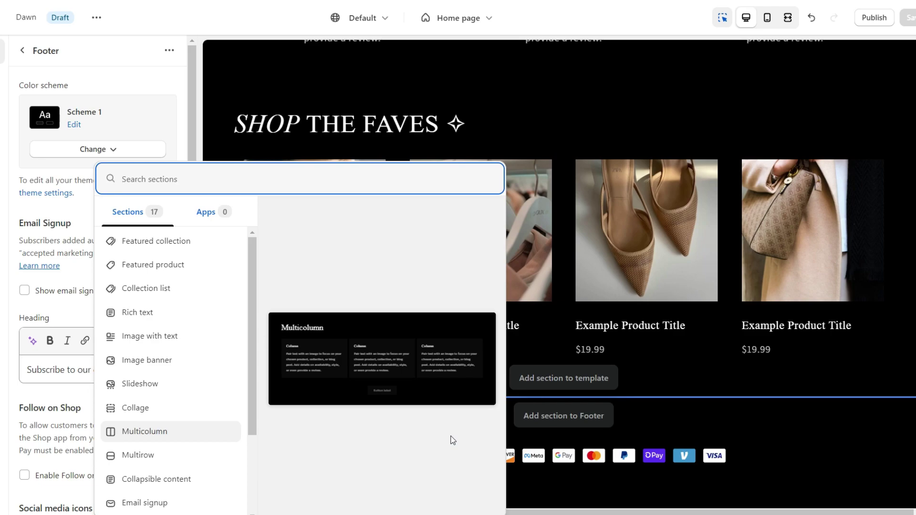
Add a Multicolumn section below the SHOP THE FAVES section and clear its button label
{"action": "left_click", "coordinate": [566, 379]}
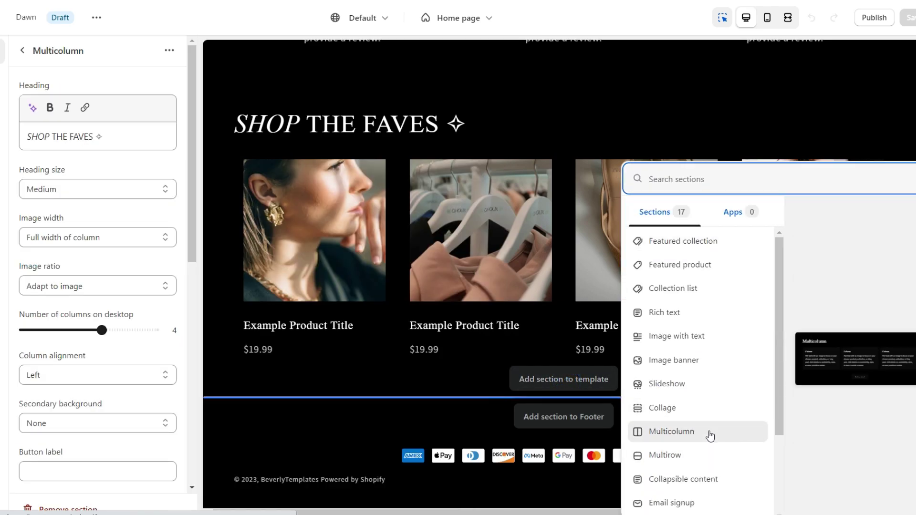
{"action": "left_click", "coordinate": [710, 432]}
{"action": "left_click", "coordinate": [48, 408]}
{"action": "key", "text": "ctrl+a"}
{"action": "key", "text": "BackSpace"}
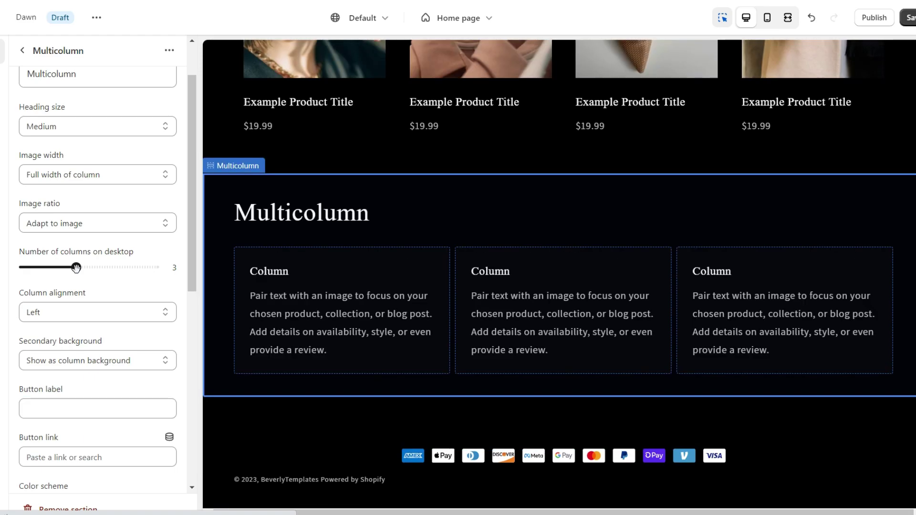
Set the new multicolumn section to 4 columns on desktop and duplicate its third column to make a fourth
{"action": "left_click_drag", "start_coordinate": [79, 267], "coordinate": [99, 267]}
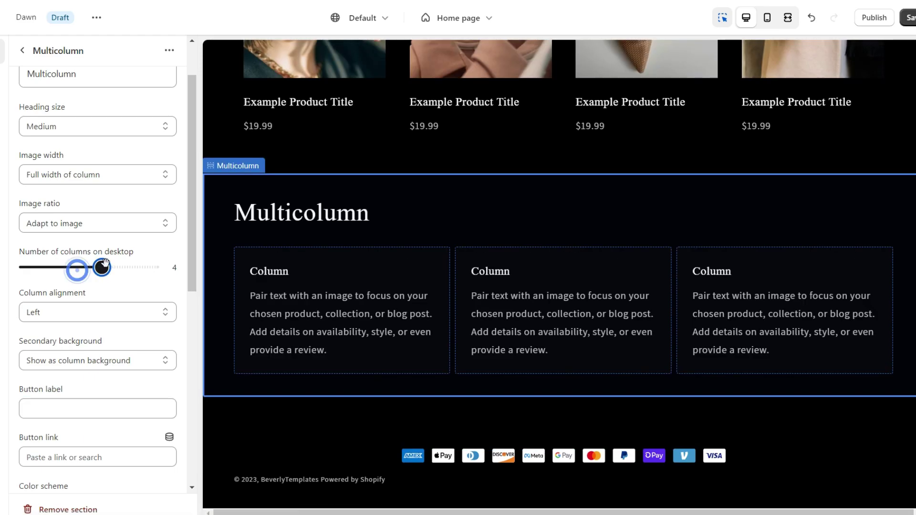
{"action": "left_click", "coordinate": [647, 344]}
{"action": "left_click", "coordinate": [645, 392]}
{"action": "left_click", "coordinate": [645, 395]}
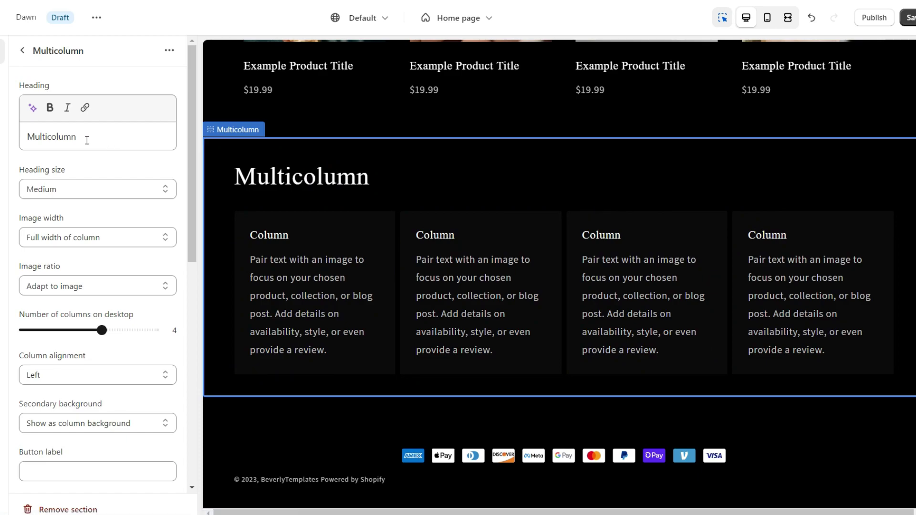
Replace the multicolumn section's heading with "CUSTOMER FEEDBACK ✦" and set its heading size to Small
{"action": "double_click", "coordinate": [72, 138]}
{"action": "right_click", "coordinate": [72, 139]}
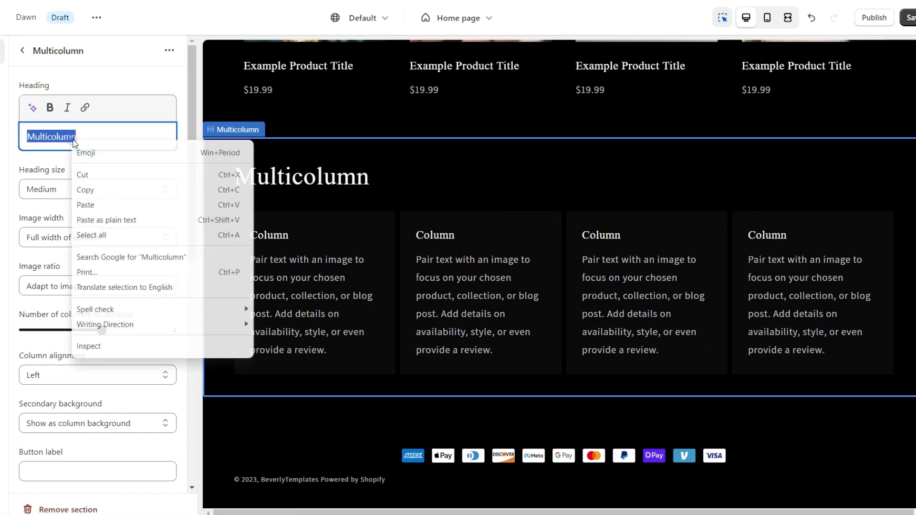
{"action": "left_click", "coordinate": [95, 203]}
{"action": "left_click", "coordinate": [72, 189]}
{"action": "left_click", "coordinate": [69, 203]}
Set the column alignment of the customer feedback section to Center
{"action": "scroll", "coordinate": [69, 203], "scroll_direction": "down", "scroll_amount": 1}
{"action": "left_click", "coordinate": [88, 312]}
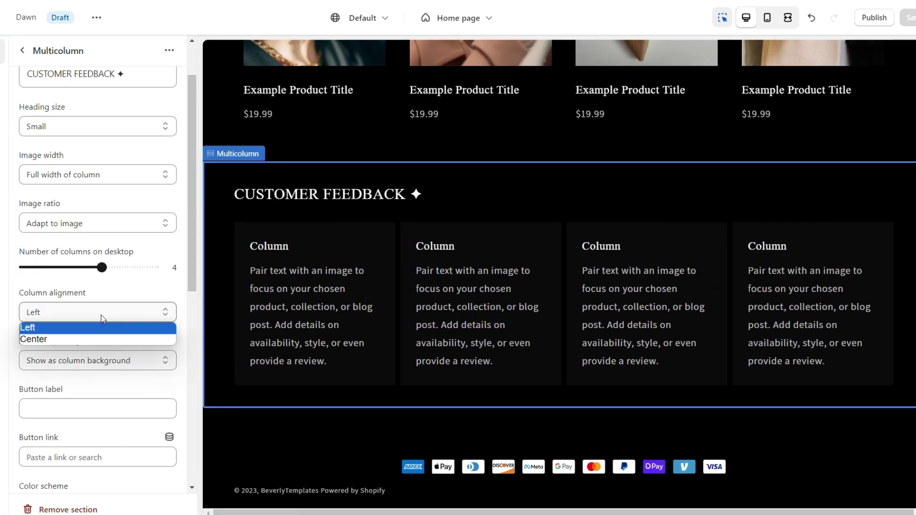
{"action": "left_click", "coordinate": [66, 339]}
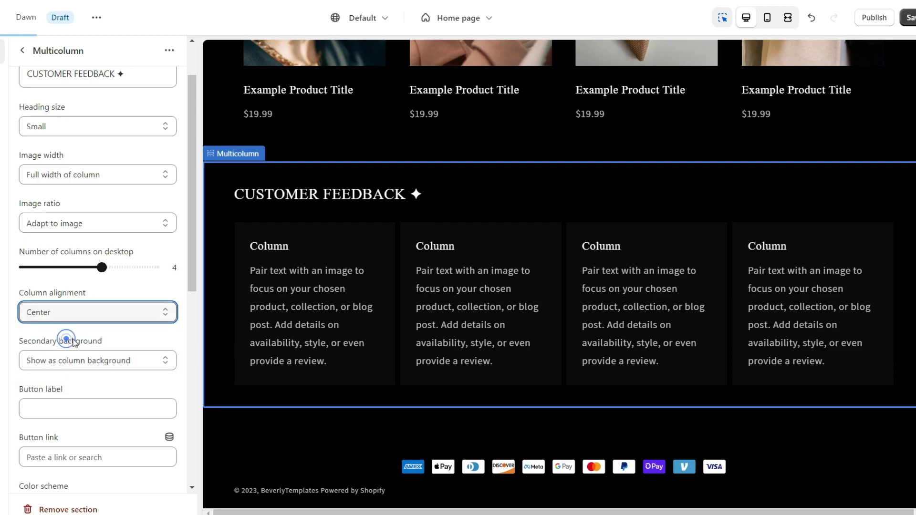
Replace the headings of the customer feedback columns with "★★★★★"
{"action": "left_click", "coordinate": [292, 276]}
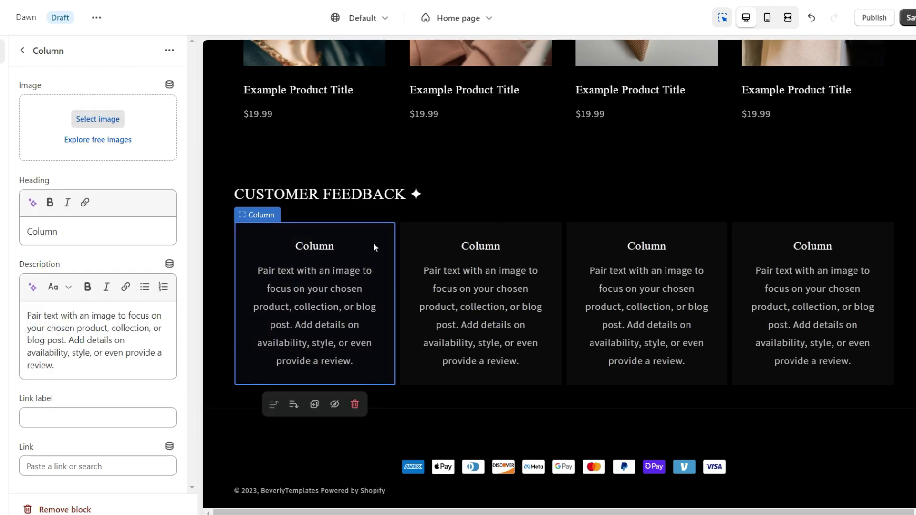
{"action": "double_click", "coordinate": [56, 232]}
{"action": "right_click", "coordinate": [56, 233]}
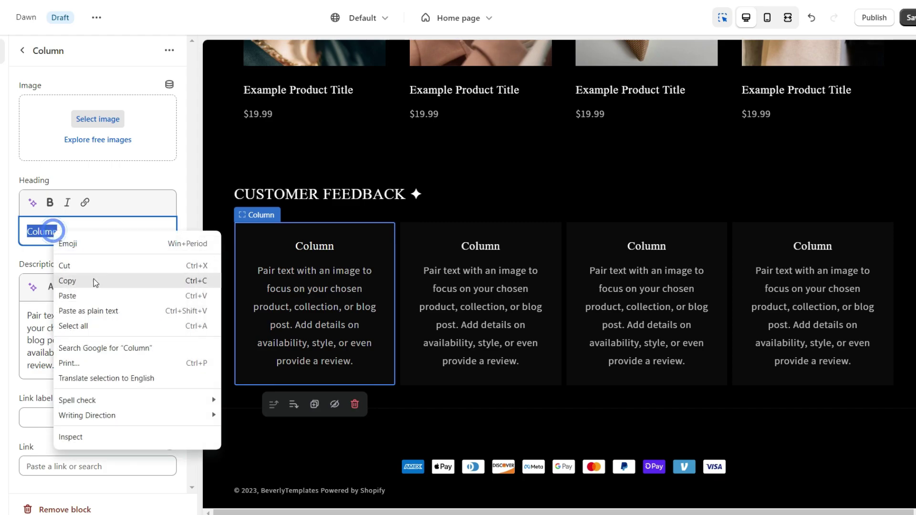
{"action": "left_click", "coordinate": [83, 301]}
{"action": "mouse_move", "coordinate": [363, 253]}
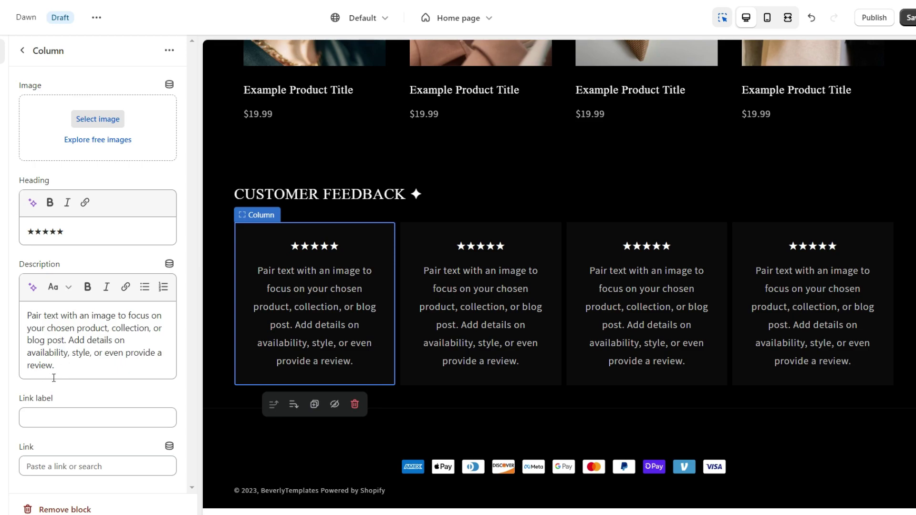
Replace the feedback columns' descriptions with the copied "Excellent quality and fast shipping times!" review, ending with the reviewer's name in bold
{"action": "left_click", "coordinate": [67, 372]}
{"action": "key", "text": "ctrl+a"}
{"action": "type", "text": "Excellent quality and fast shipping times! I'm in love with my product, I'll be shopping from here again. Allie Hall"}
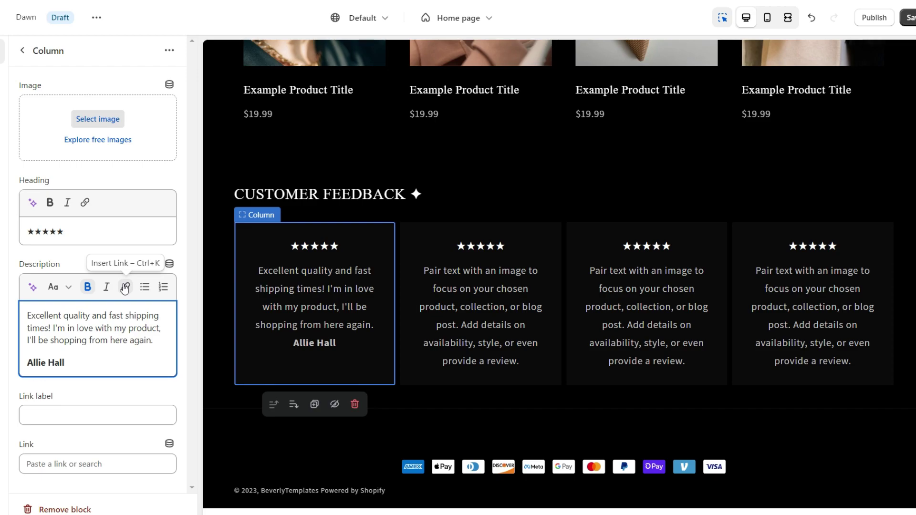
{"action": "left_click", "coordinate": [839, 292]}
{"action": "left_click", "coordinate": [73, 349]}
{"action": "key", "text": "ctrl+a"}
{"action": "right_click", "coordinate": [73, 349]}
{"action": "left_click", "coordinate": [148, 183]}
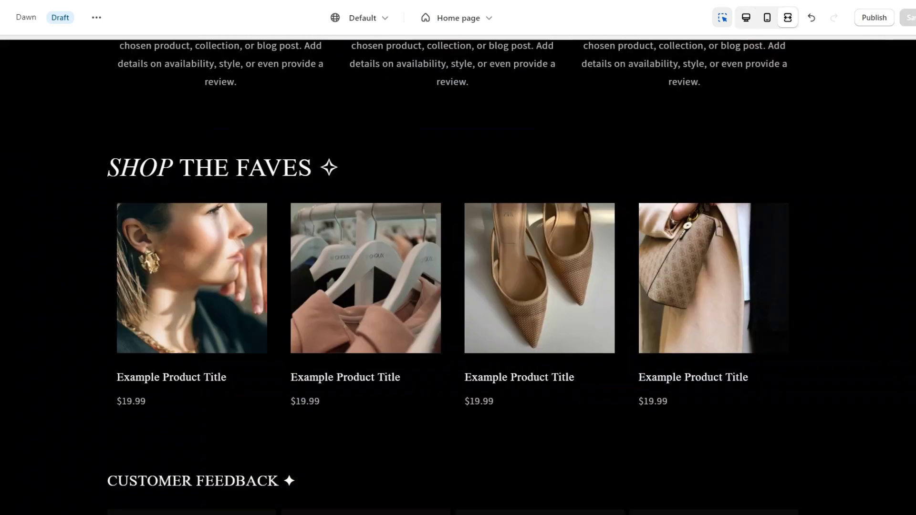
{"action": "scroll", "coordinate": [458, 274], "scroll_direction": "down", "scroll_amount": 2}
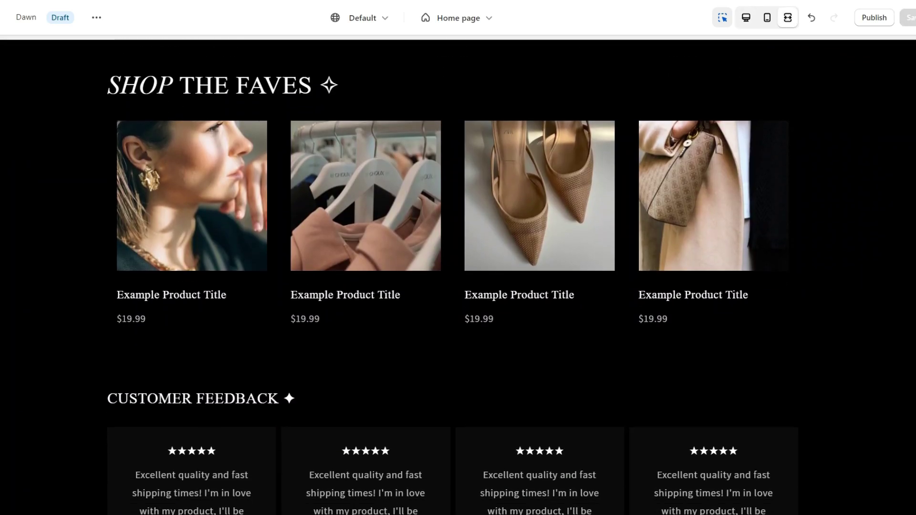
{"action": "scroll", "coordinate": [458, 277], "scroll_direction": "down", "scroll_amount": 3}
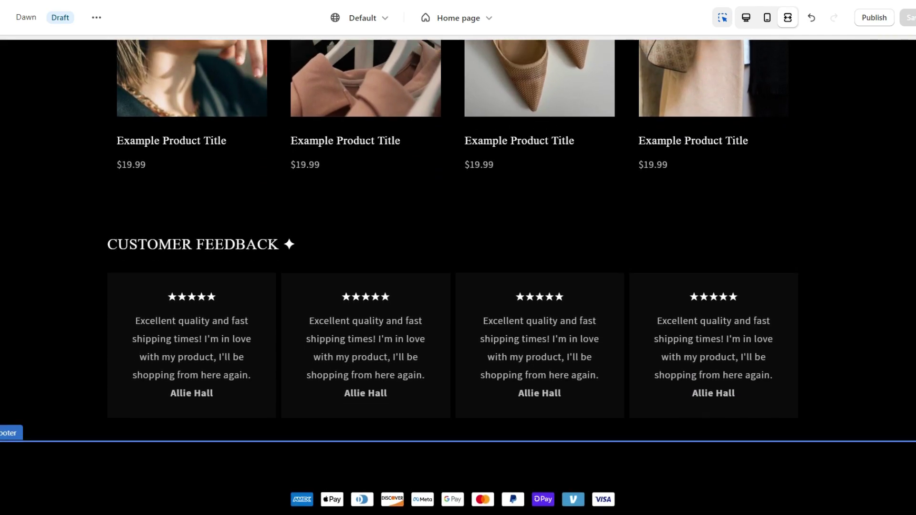
{"action": "scroll", "coordinate": [458, 272], "scroll_direction": "up", "scroll_amount": 2}
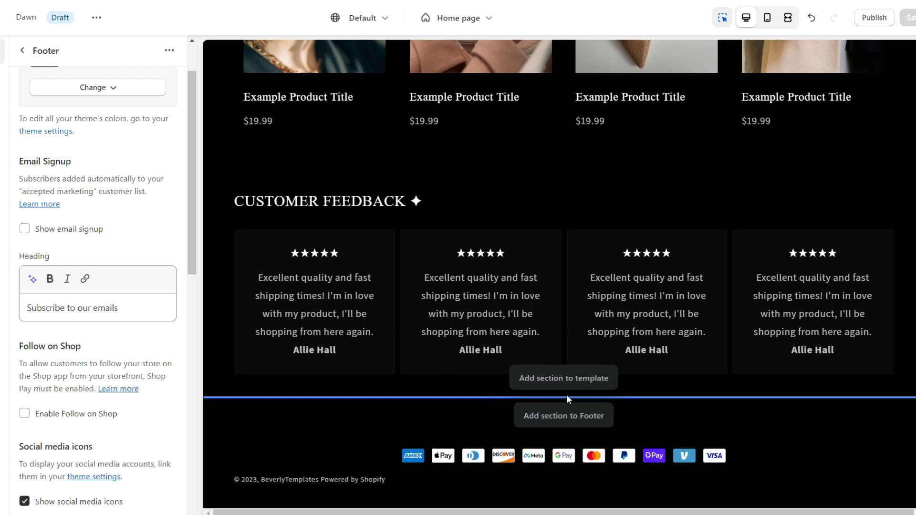
Add an Image banner section below the customer feedback with a single button labelled "SHOP THIS COLLECTION" and choose that button's link
{"action": "left_click", "coordinate": [577, 377]}
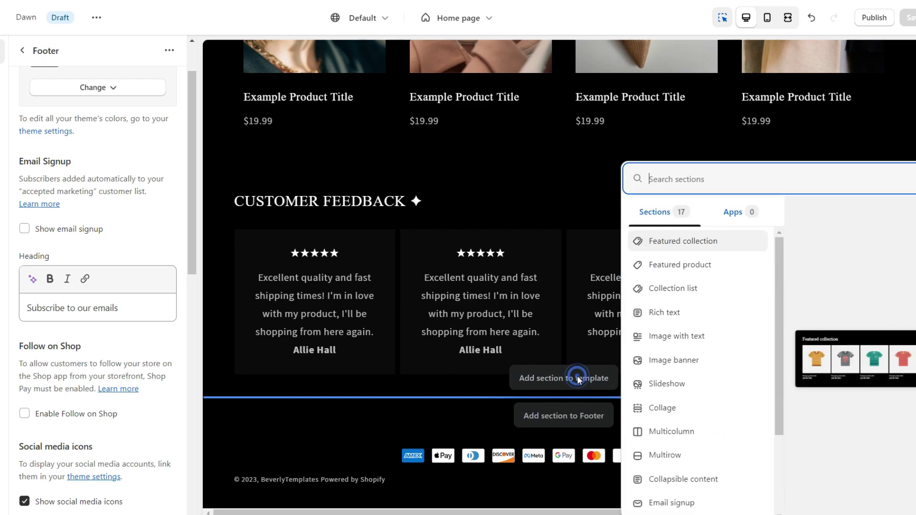
{"action": "left_click", "coordinate": [675, 365]}
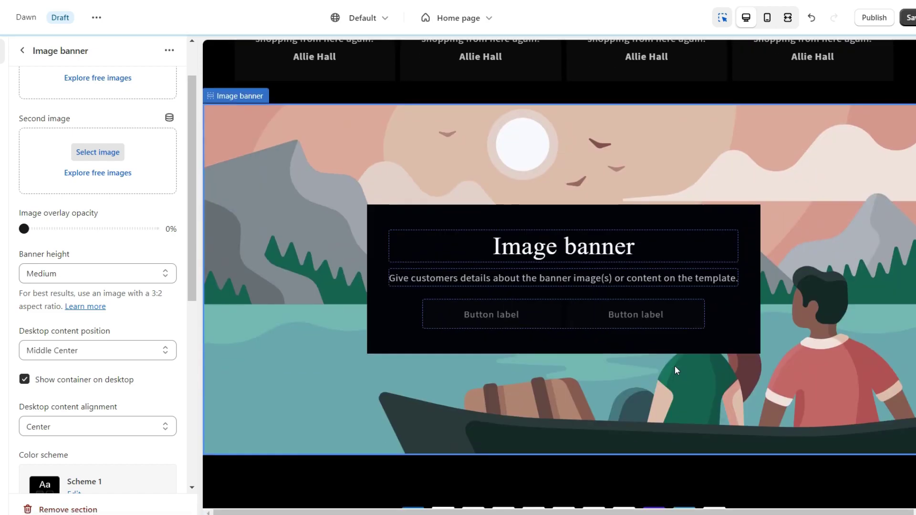
{"action": "left_click", "coordinate": [492, 315]}
{"action": "triple_click", "coordinate": [52, 246]}
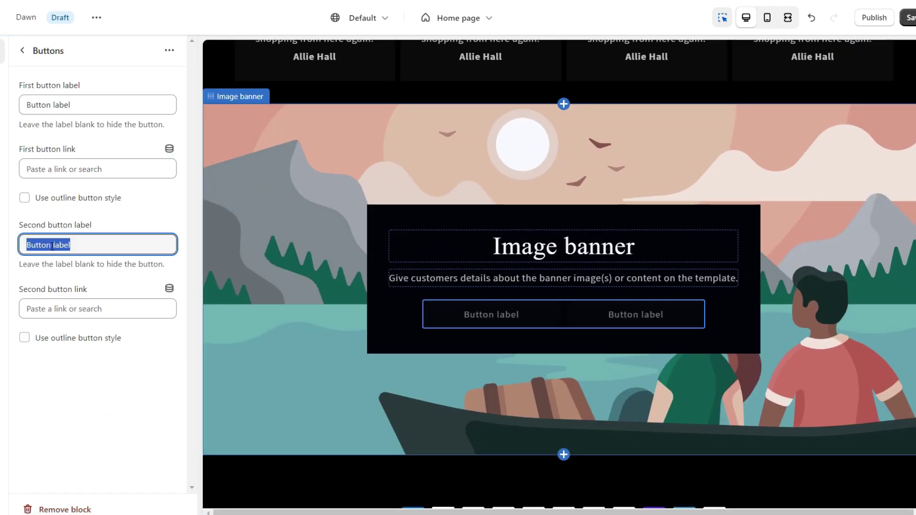
{"action": "key", "text": "BackSpace"}
{"action": "triple_click", "coordinate": [96, 103]}
{"action": "type", "text": "SHOP THIS COLLECTION"}
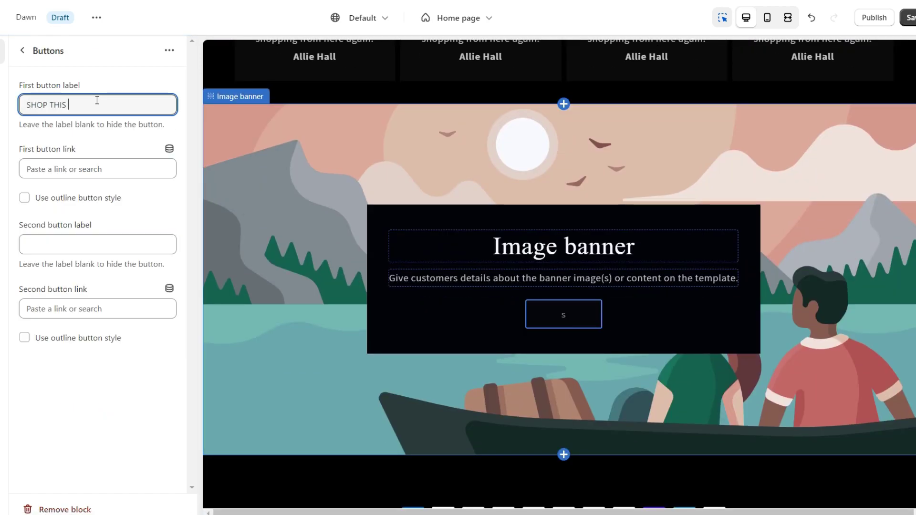
{"action": "left_click", "coordinate": [74, 170]}
{"action": "left_click", "coordinate": [76, 223]}
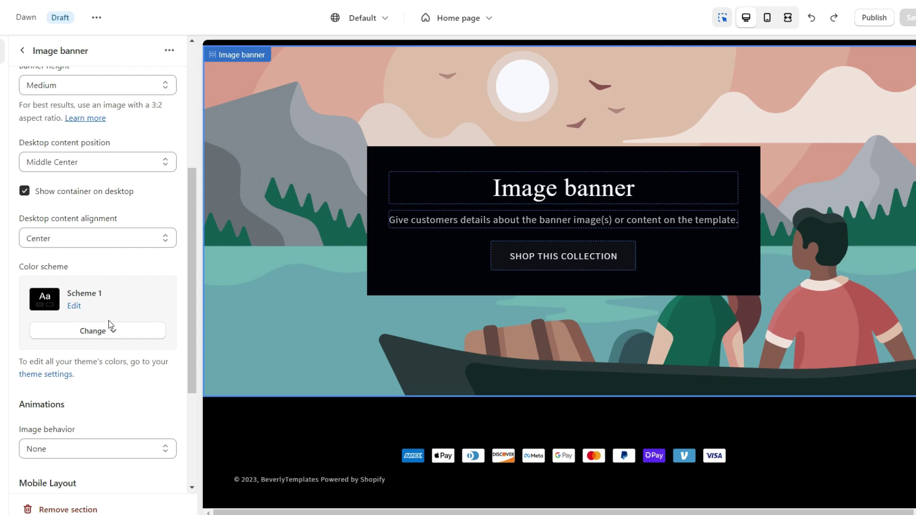
Apply Scheme 4 to the collection image banner and change that scheme's background color to black
{"action": "left_click", "coordinate": [108, 331]}
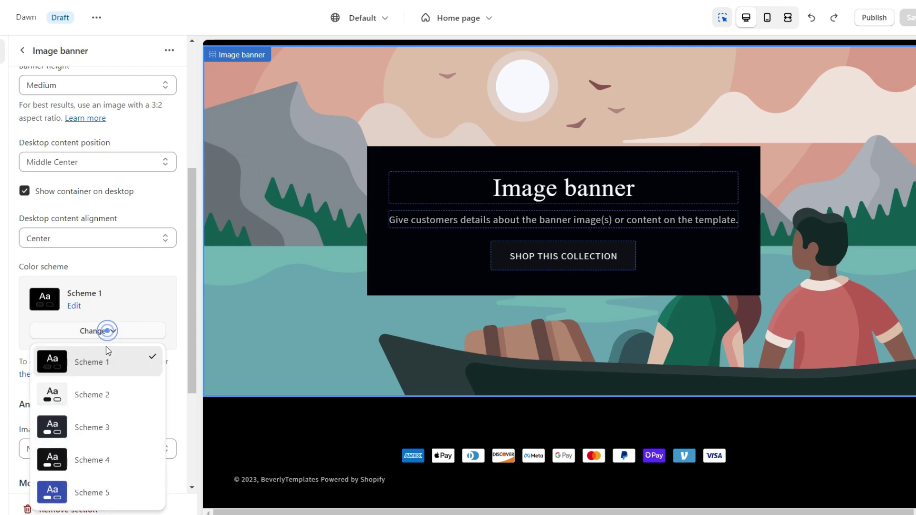
{"action": "left_click", "coordinate": [81, 457]}
{"action": "left_click", "coordinate": [46, 374]}
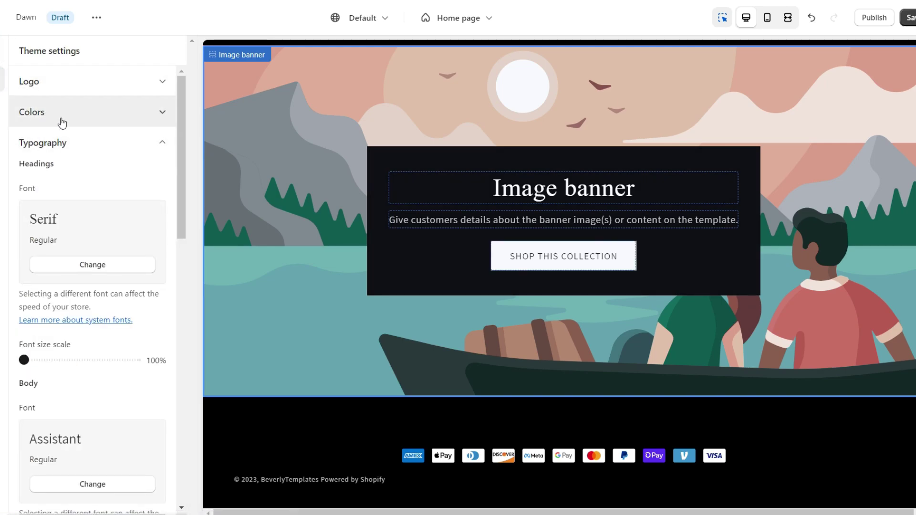
{"action": "left_click", "coordinate": [61, 114]}
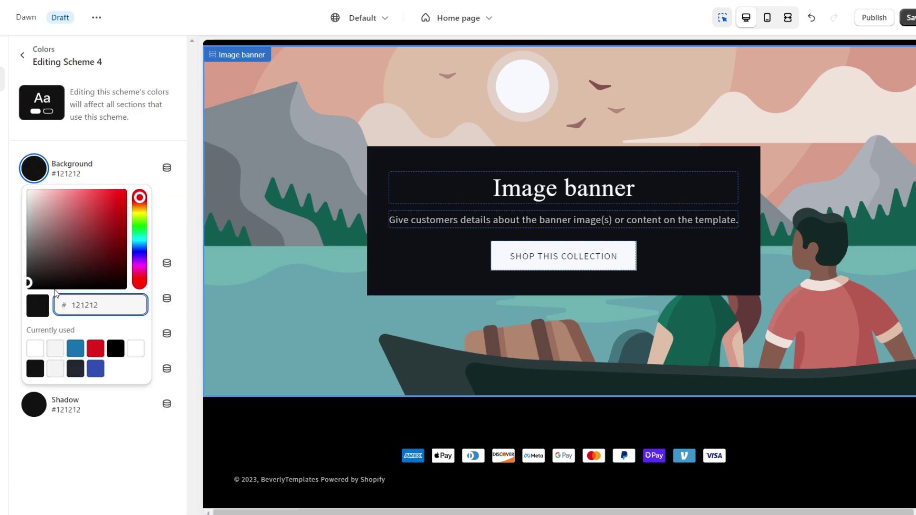
{"action": "left_click_drag", "start_coordinate": [52, 263], "coordinate": [13, 299]}
{"action": "left_click", "coordinate": [9, 292]}
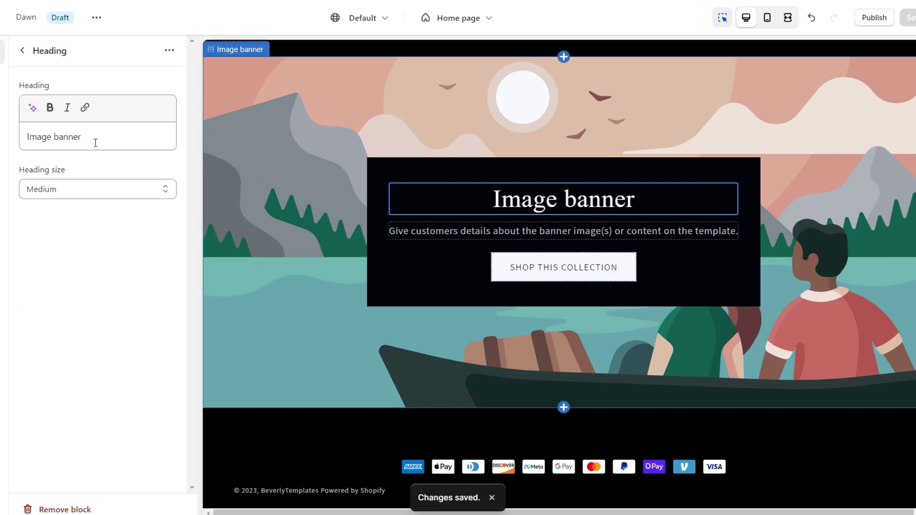
Replace the collection banner's heading with "SAVE UP TO 50% OFF" and set the heading size to Small
{"action": "triple_click", "coordinate": [83, 138]}
{"action": "right_click", "coordinate": [81, 138]}
{"action": "left_click", "coordinate": [118, 205]}
{"action": "left_click", "coordinate": [97, 189]}
{"action": "left_click", "coordinate": [57, 205]}
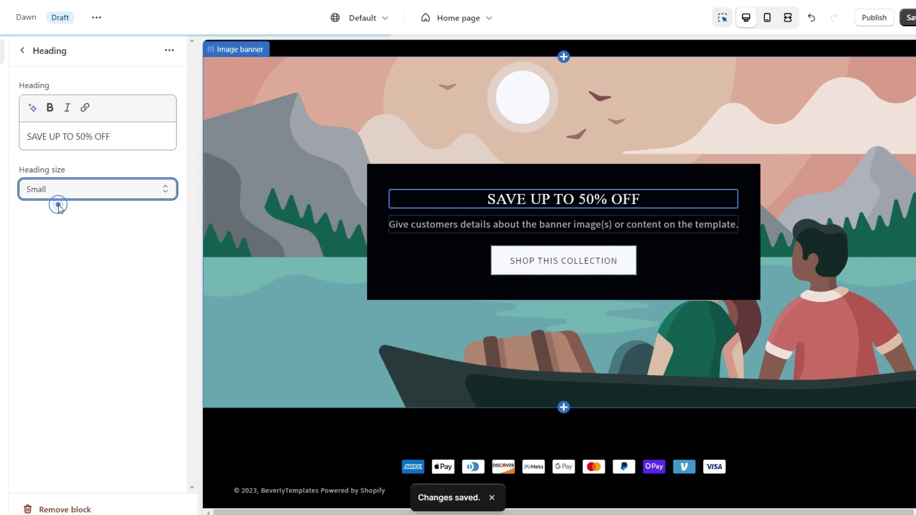
{"action": "left_click", "coordinate": [359, 219]}
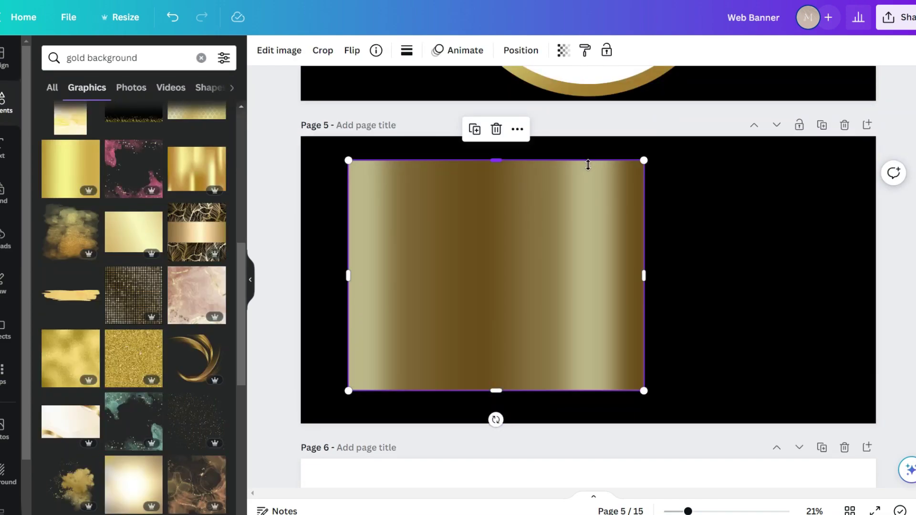
In Canva, add a page after page 4 with a black background and two large gold gradient rectangles placed side by side at staggered heights
{"action": "mouse_move", "coordinate": [589, 165]}
{"action": "left_mouse_down"}
{"action": "mouse_move", "coordinate": [587, 187]}
{"action": "mouse_move", "coordinate": [596, 168]}
{"action": "left_mouse_up"}
{"action": "left_click_drag", "start_coordinate": [576, 210], "coordinate": [545, 189]}
{"action": "left_click_drag", "start_coordinate": [608, 369], "coordinate": [565, 332]}
{"action": "left_click", "coordinate": [421, 115]}
{"action": "left_click_drag", "start_coordinate": [382, 213], "coordinate": [635, 290]}
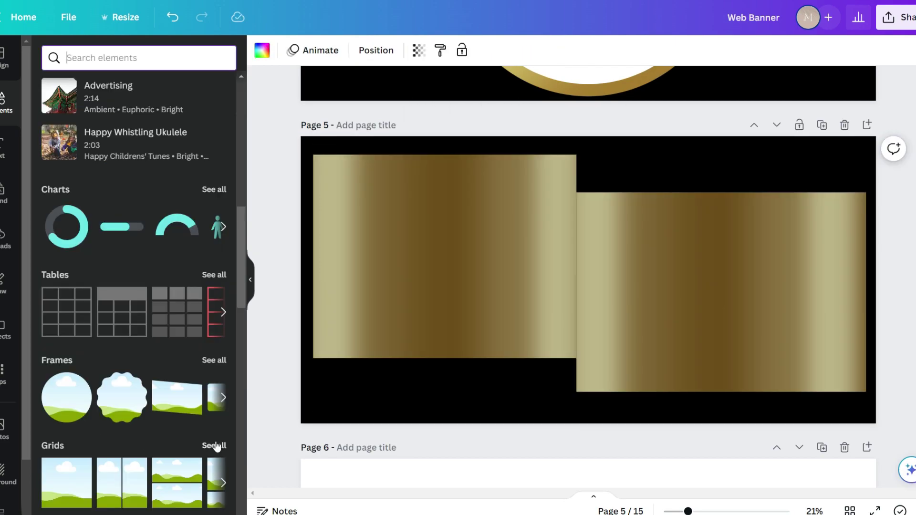
Place a single-image grid over each gold rectangle on page 5, sized slightly smaller so a thin gold border remains around it
{"action": "left_click", "coordinate": [213, 444]}
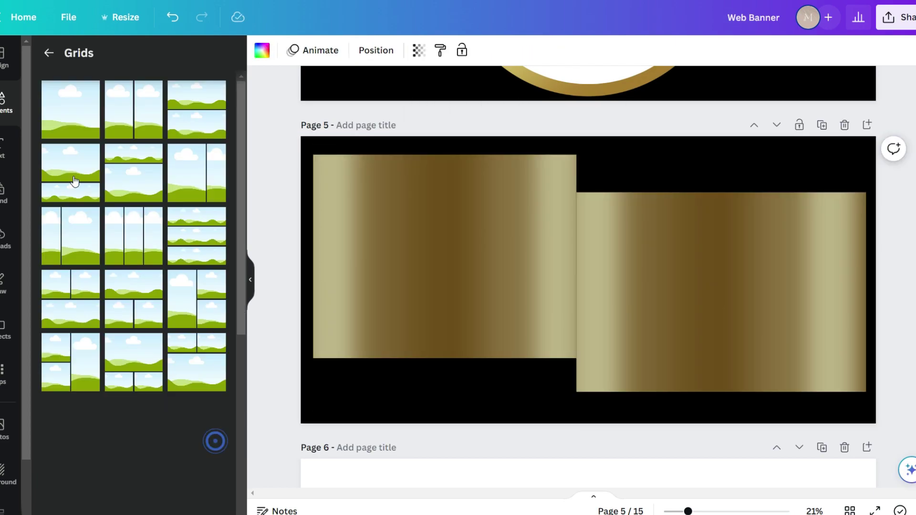
{"action": "left_click", "coordinate": [73, 121]}
{"action": "left_click", "coordinate": [375, 50]}
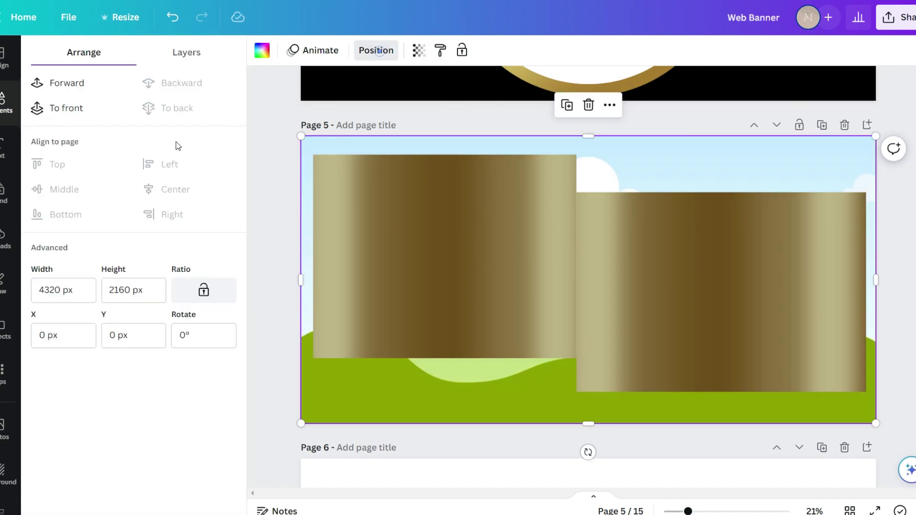
{"action": "left_click", "coordinate": [81, 118]}
{"action": "left_click_drag", "start_coordinate": [875, 136], "coordinate": [529, 265]}
{"action": "left_click_drag", "start_coordinate": [476, 324], "coordinate": [495, 231]}
{"action": "left_click_drag", "start_coordinate": [549, 318], "coordinate": [565, 348]}
{"action": "left_click_drag", "start_coordinate": [544, 303], "coordinate": [542, 309]}
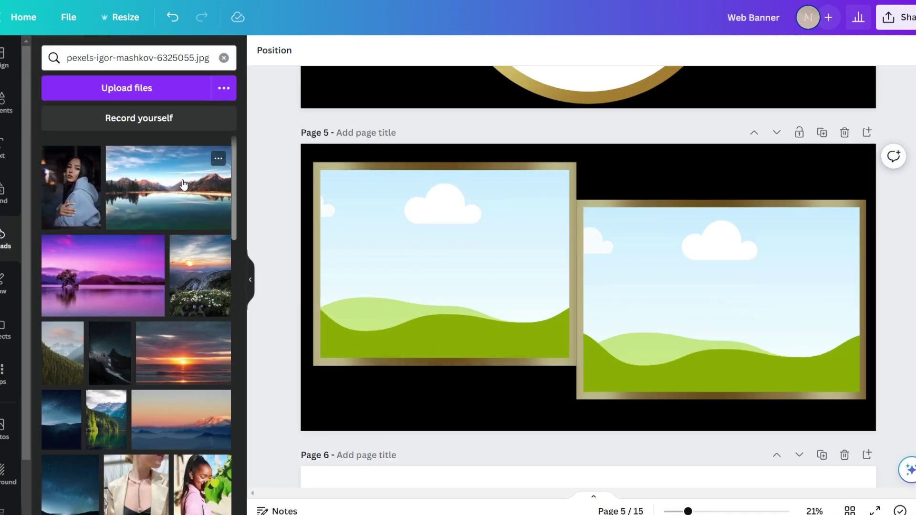
Fill the two gold-bordered grids with the blue-hoodie portrait and the black-heels photo, repositioning the portrait within its crop
{"action": "left_click_drag", "start_coordinate": [86, 203], "coordinate": [463, 250]}
{"action": "double_click", "coordinate": [463, 241]}
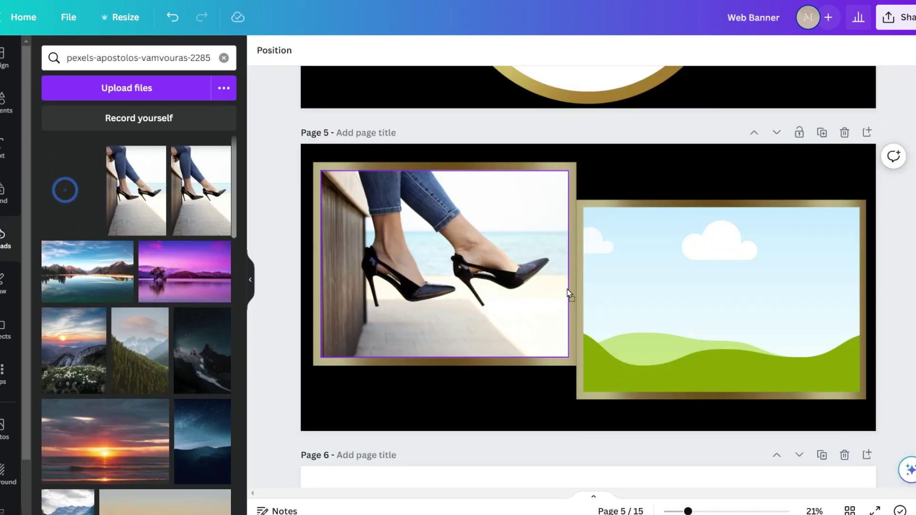
{"action": "left_click_drag", "start_coordinate": [568, 289], "coordinate": [610, 294]}
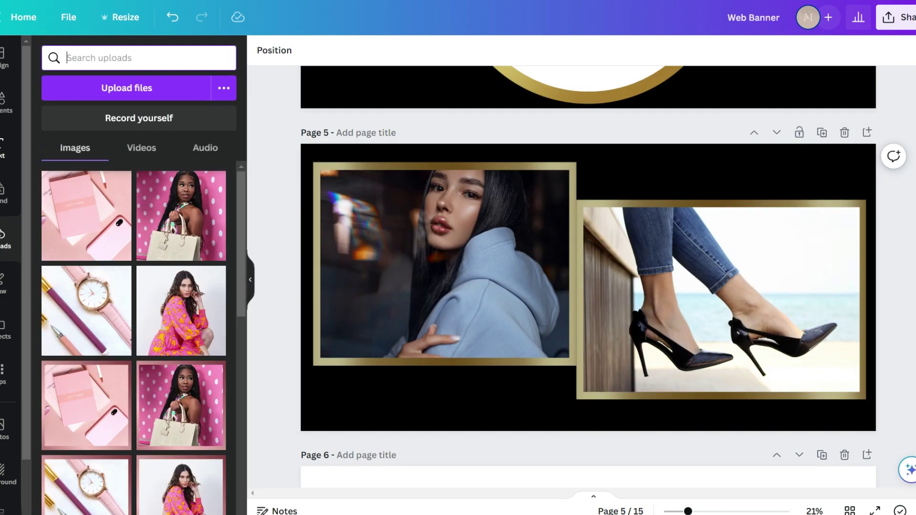
Add "Shop The Sale!" in the Beautifully Delicious font at size 281, above the heels photo and along the bottom of the portrait
{"action": "left_click", "coordinate": [3, 148]}
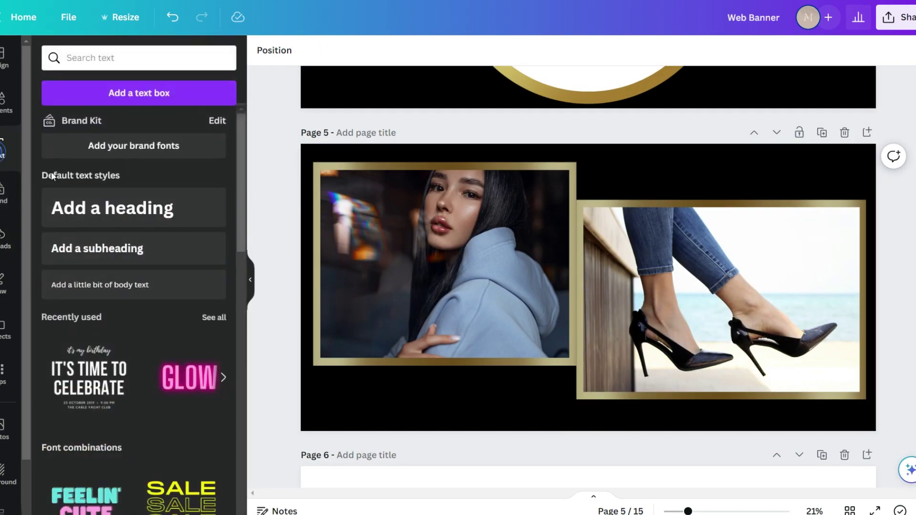
{"action": "left_click", "coordinate": [88, 243]}
{"action": "type", "text": "Shop The Sale!"}
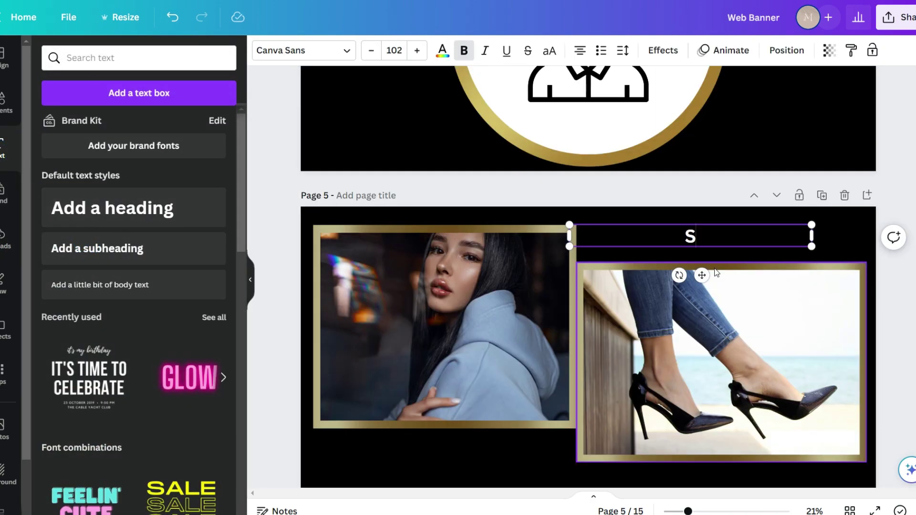
{"action": "left_click", "coordinate": [304, 50]}
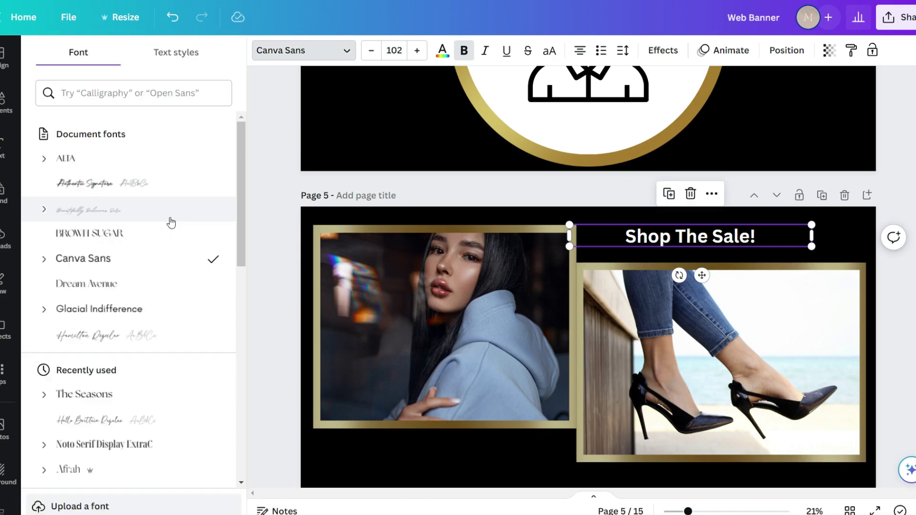
{"action": "left_click", "coordinate": [208, 210]}
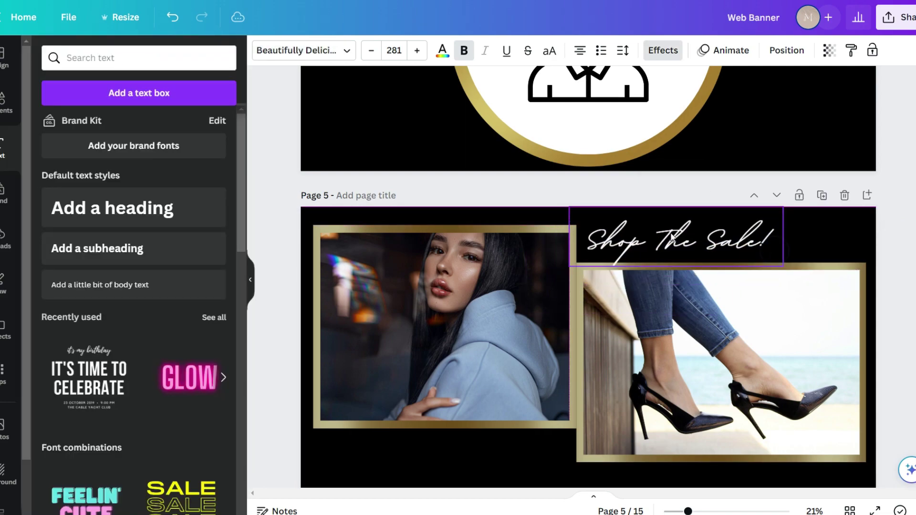
{"action": "left_click_drag", "start_coordinate": [673, 237], "coordinate": [410, 426]}
{"action": "left_click", "coordinate": [748, 190]}
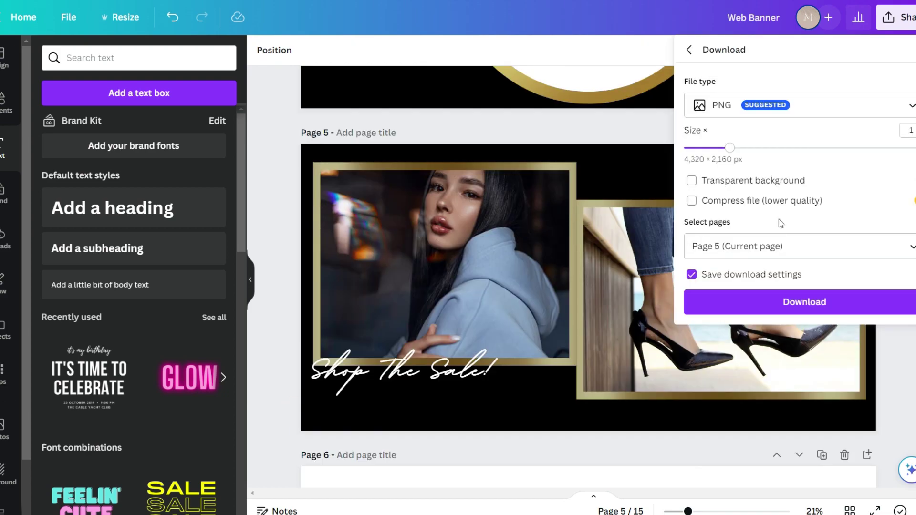
{"action": "left_click", "coordinate": [772, 302]}
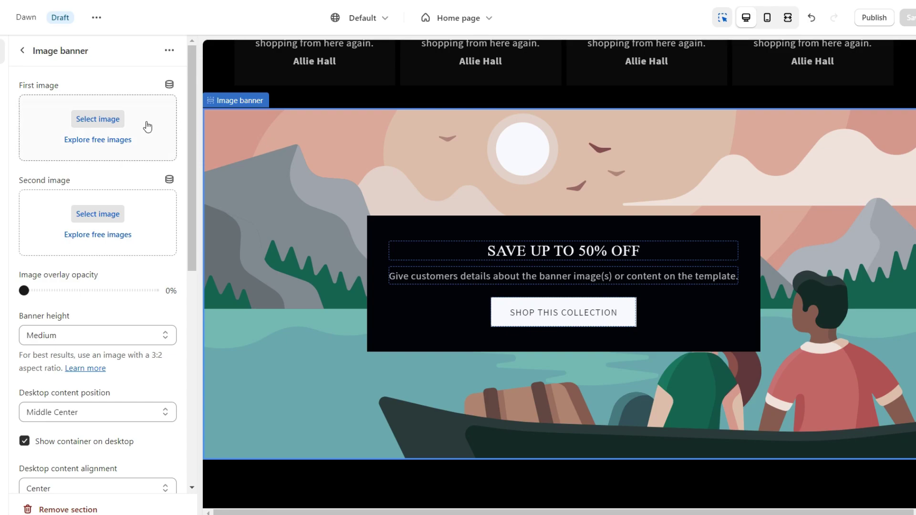
Back in Shopify, set Web_Banner_16 as the collection banner's first image and the banner height to Adapt to first image
{"action": "left_click", "coordinate": [113, 128]}
{"action": "left_click", "coordinate": [358, 248]}
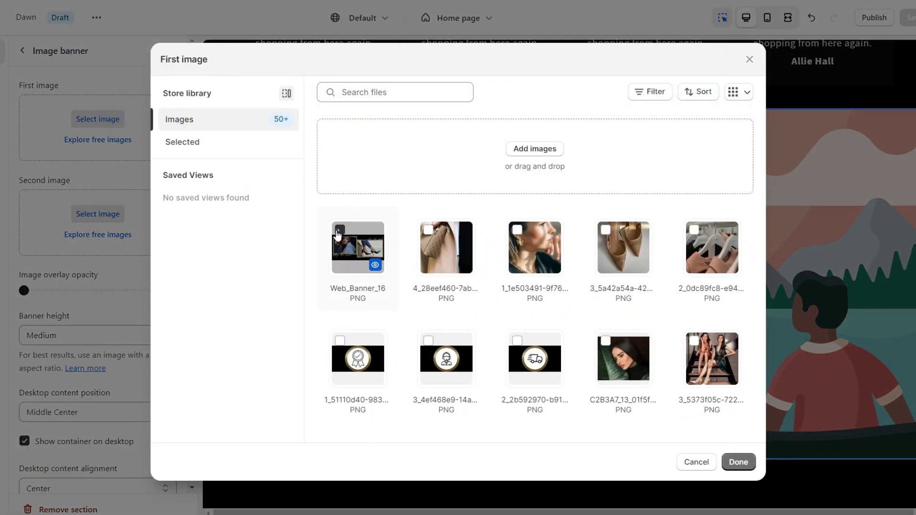
{"action": "left_click", "coordinate": [739, 461]}
{"action": "scroll", "coordinate": [56, 286], "scroll_direction": "down", "scroll_amount": 3}
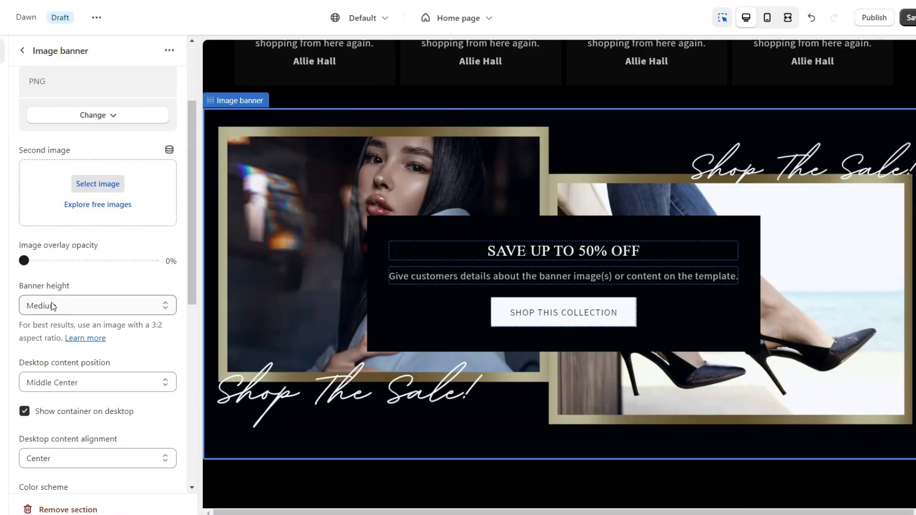
{"action": "left_click", "coordinate": [53, 305]}
{"action": "left_click", "coordinate": [58, 320]}
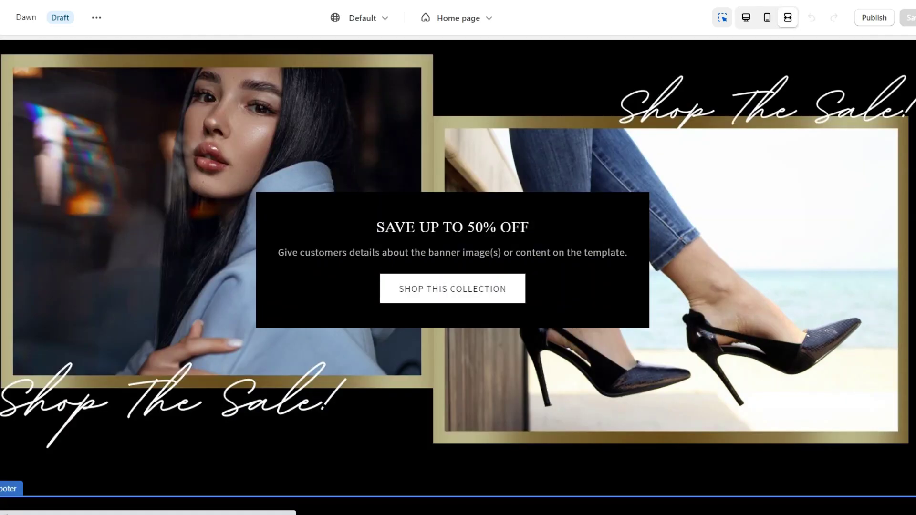
{"action": "scroll", "coordinate": [458, 277], "scroll_direction": "up", "scroll_amount": 7}
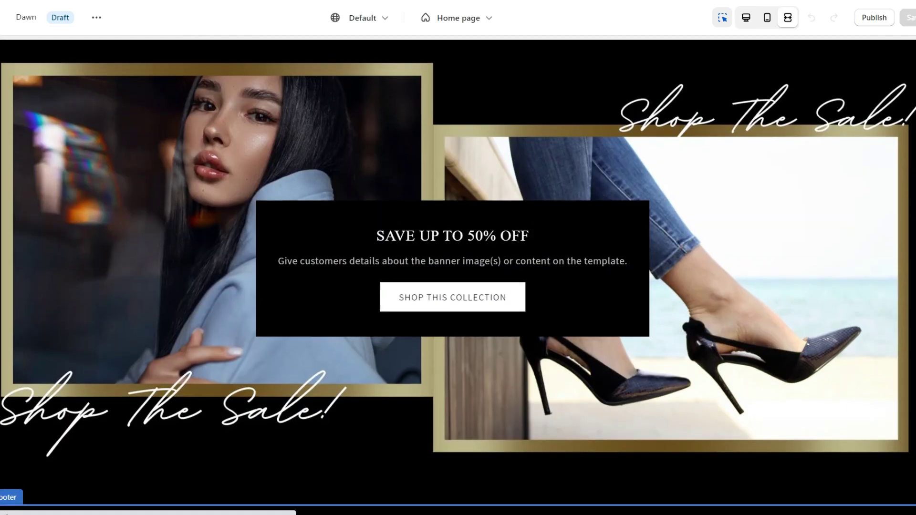
Add an Email signup section to the template below the sale collection banner
{"action": "scroll", "coordinate": [458, 277], "scroll_direction": "down", "scroll_amount": 3}
{"action": "scroll", "coordinate": [458, 276], "scroll_direction": "down", "scroll_amount": 3}
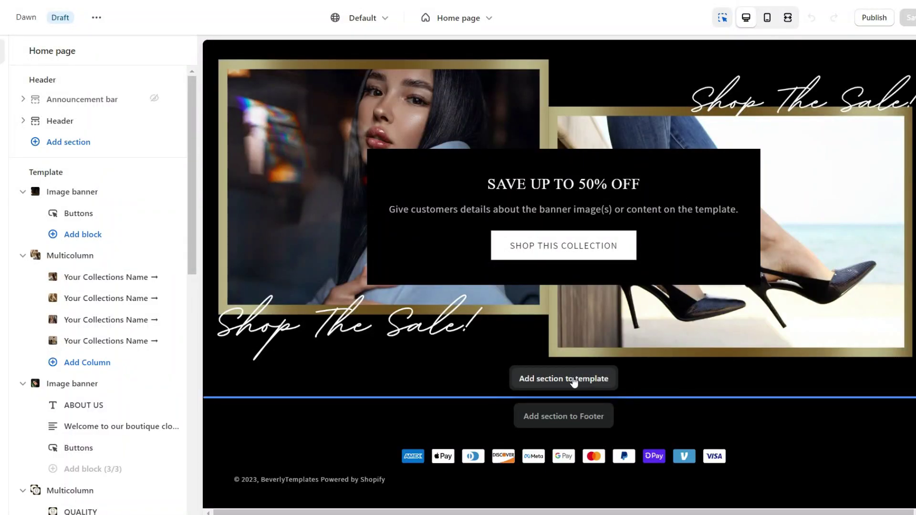
{"action": "left_click", "coordinate": [574, 383]}
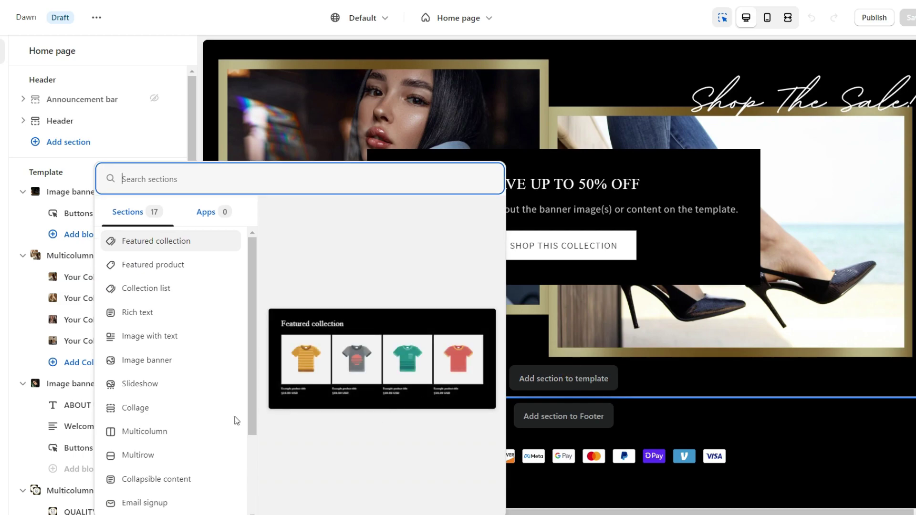
{"action": "left_click", "coordinate": [162, 502]}
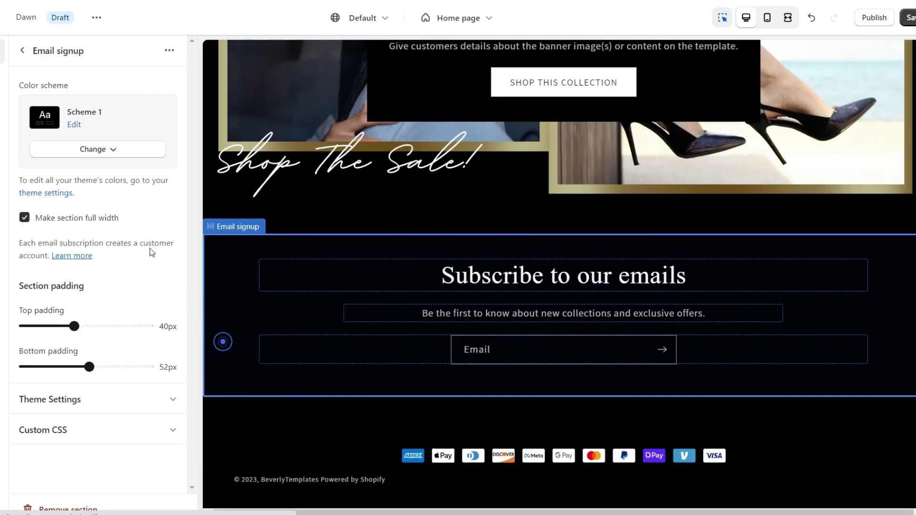
Apply Scheme 5 to the email signup section and change that scheme's background to dark gray #212121
{"action": "left_click", "coordinate": [112, 151]}
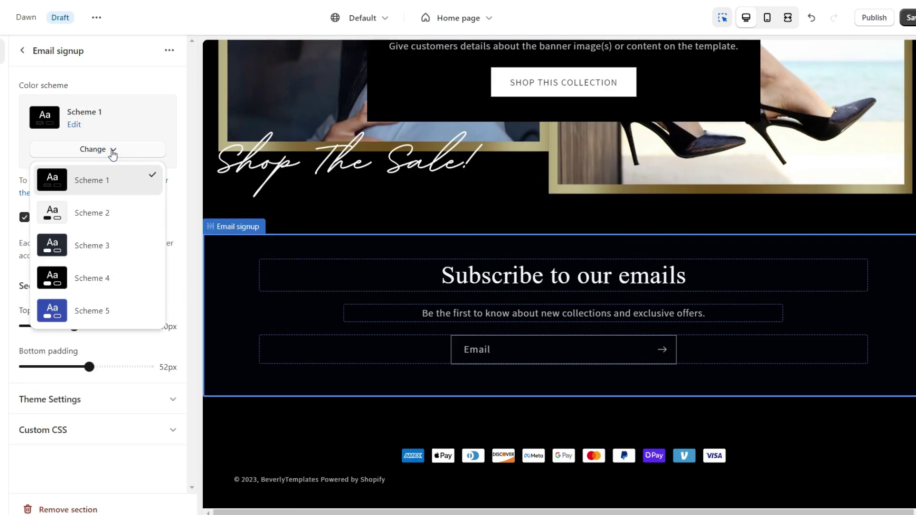
{"action": "left_click", "coordinate": [108, 309]}
{"action": "left_click", "coordinate": [52, 193]}
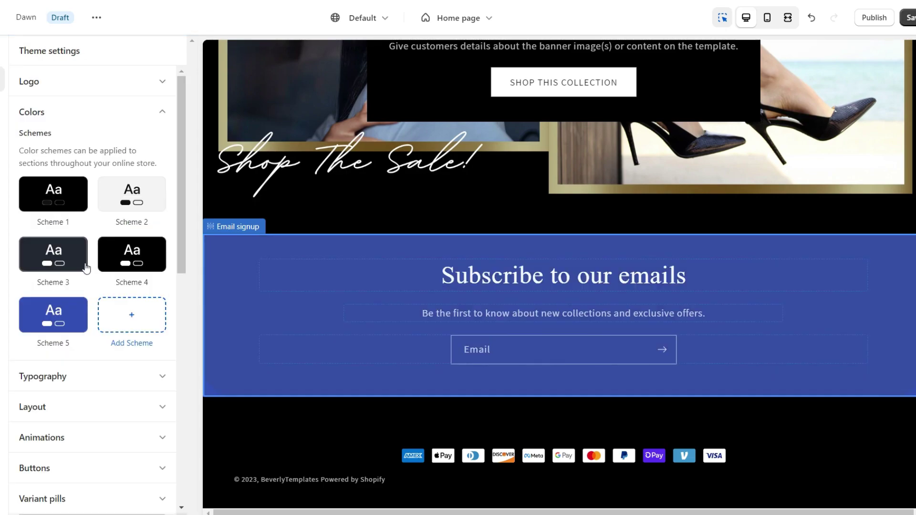
{"action": "left_click", "coordinate": [47, 316]}
{"action": "left_click", "coordinate": [27, 173]}
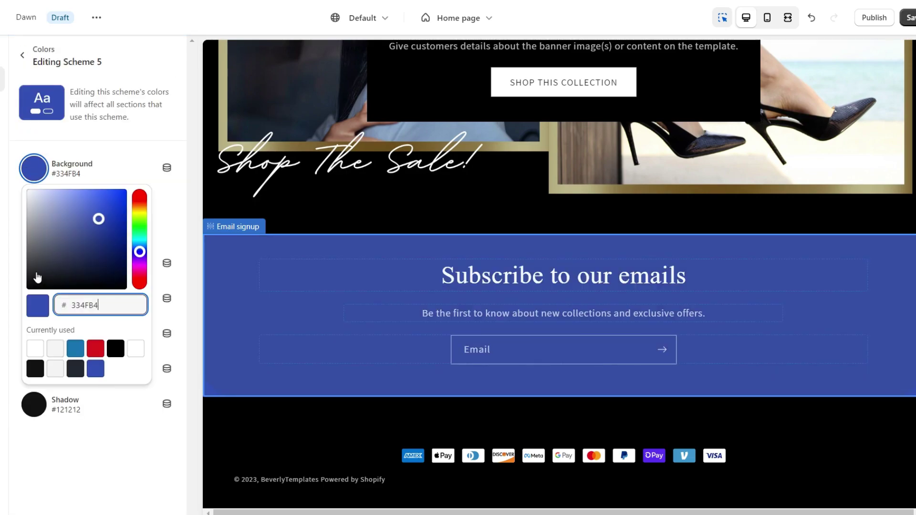
{"action": "left_click_drag", "start_coordinate": [42, 271], "coordinate": [17, 273]}
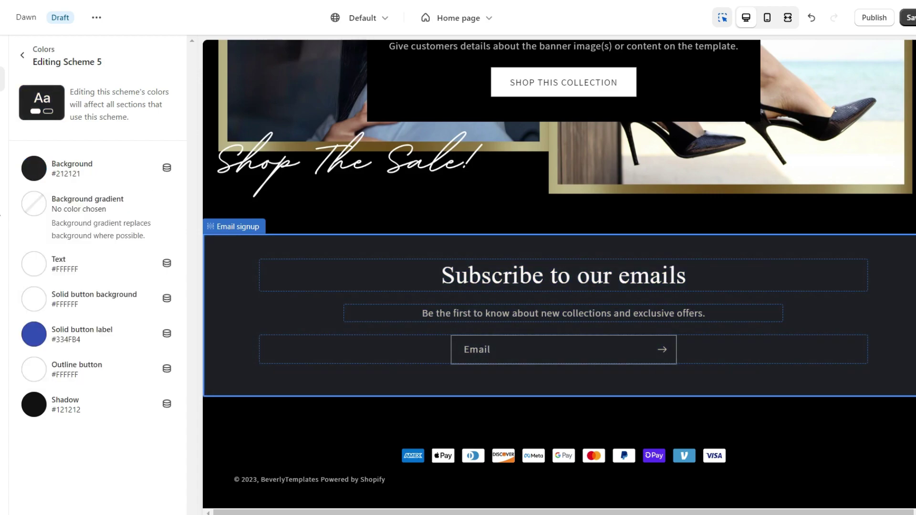
Replace the email signup heading with "GET 10% OFF WHEN YOU SUBSCRIBE TO OUR EMAIL" and set its size to Small
{"action": "left_click", "coordinate": [444, 286]}
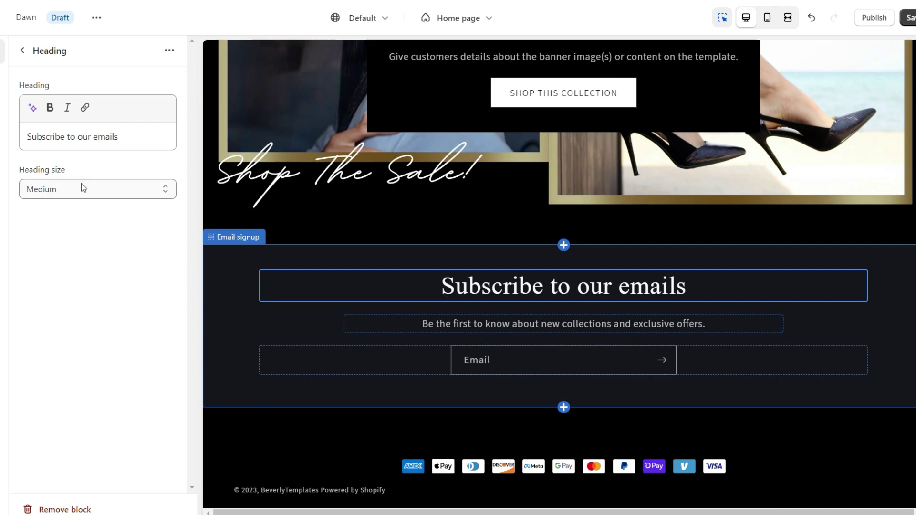
{"action": "triple_click", "coordinate": [83, 137]}
{"action": "right_click", "coordinate": [82, 140]}
{"action": "left_click", "coordinate": [98, 205]}
{"action": "left_click", "coordinate": [90, 202]}
{"action": "left_click", "coordinate": [76, 217]}
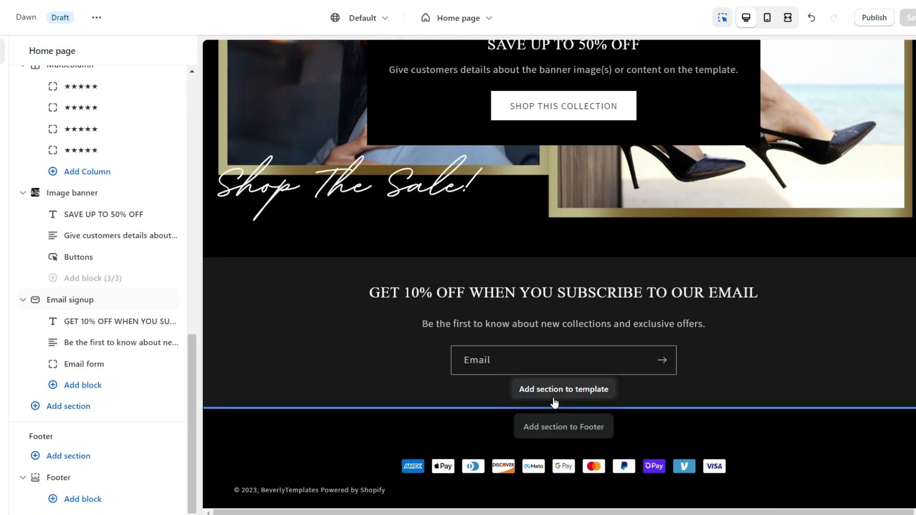
Add a Multirow section below the email signup and remove its third row
{"action": "left_click", "coordinate": [554, 402]}
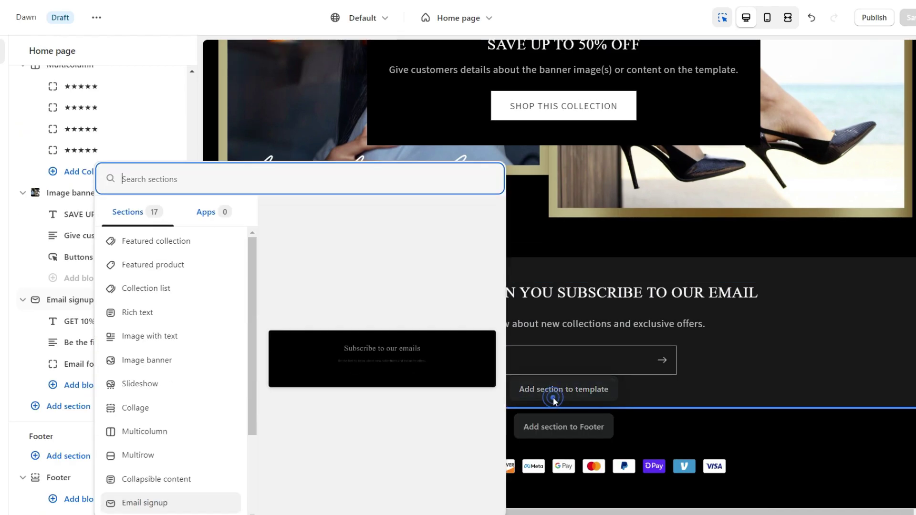
{"action": "left_click", "coordinate": [179, 455]}
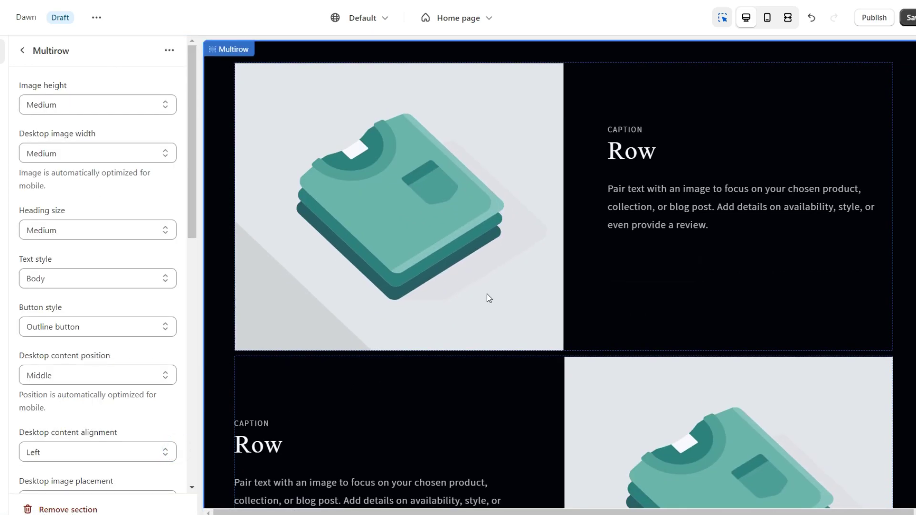
{"action": "scroll", "coordinate": [487, 293], "scroll_direction": "down", "scroll_amount": 10}
{"action": "left_click", "coordinate": [500, 343]}
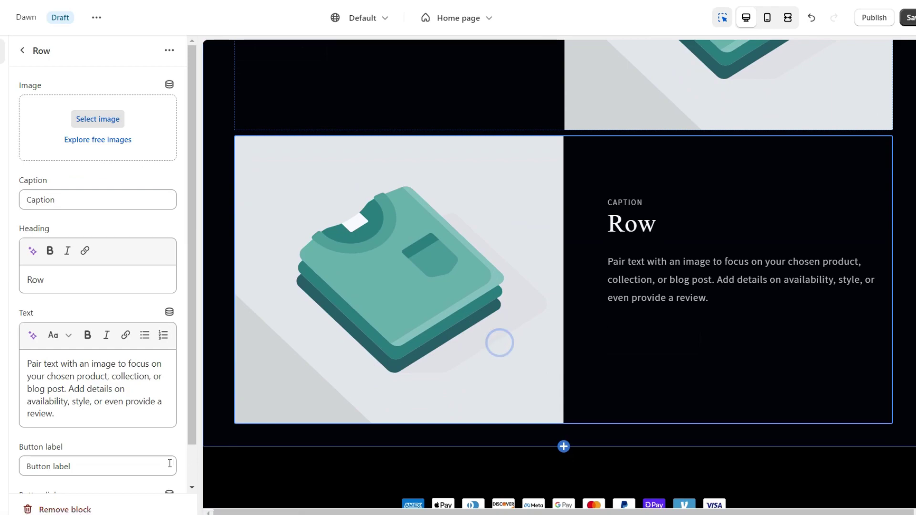
{"action": "left_click", "coordinate": [71, 509]}
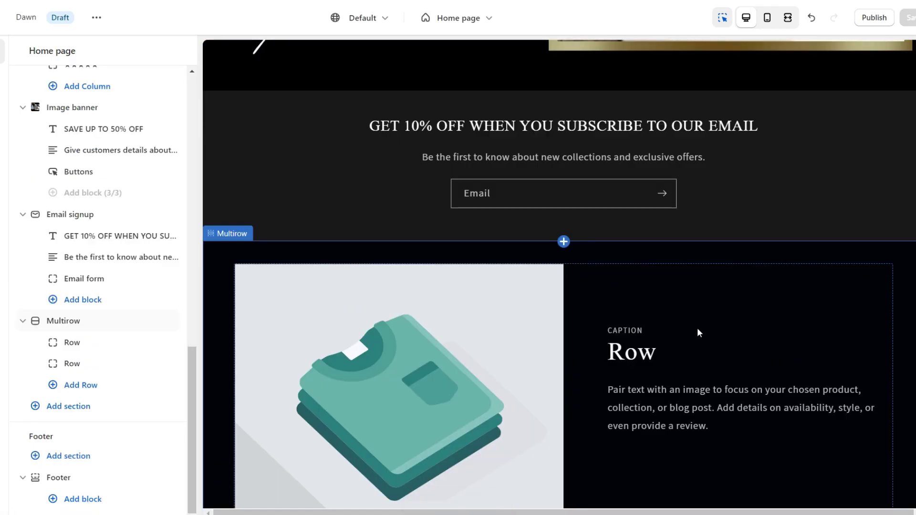
Replace the headings of the two Multirow rows with "BLOG POST ✦"
{"action": "scroll", "coordinate": [697, 329], "scroll_direction": "down", "scroll_amount": 4}
{"action": "scroll", "coordinate": [502, 276], "scroll_direction": "down", "scroll_amount": 5}
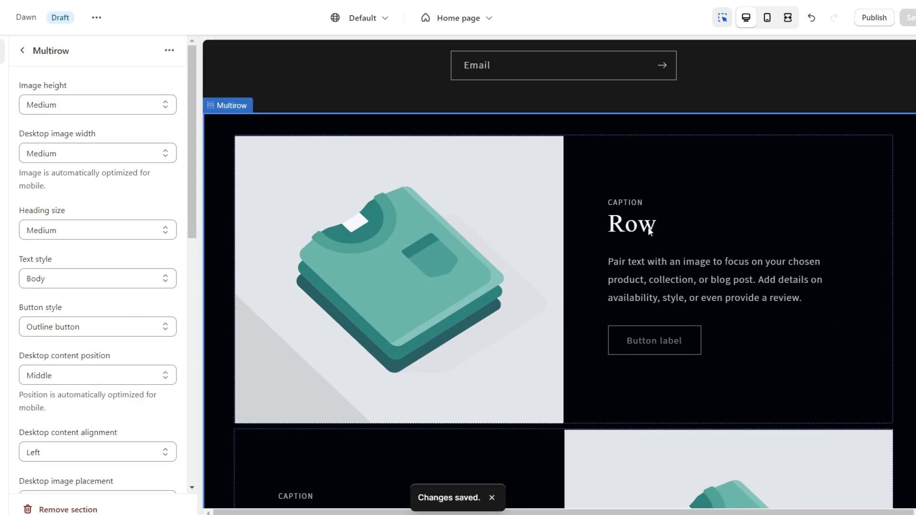
{"action": "left_click", "coordinate": [648, 227]}
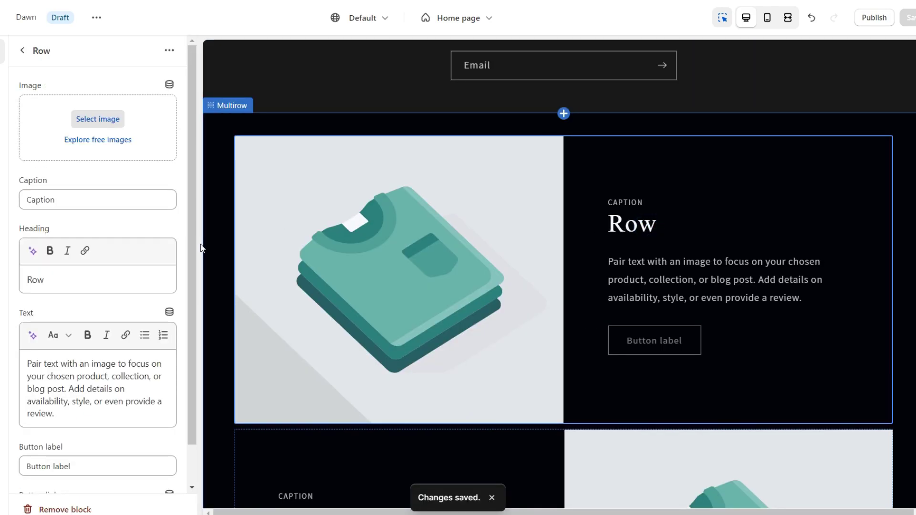
{"action": "double_click", "coordinate": [43, 280]}
{"action": "right_click", "coordinate": [38, 281]}
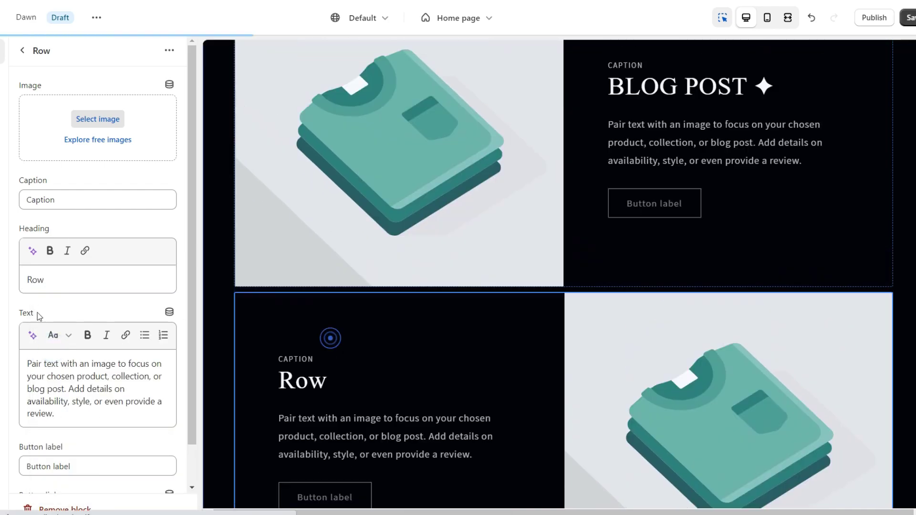
{"action": "right_click", "coordinate": [39, 286]}
{"action": "left_click", "coordinate": [83, 136]}
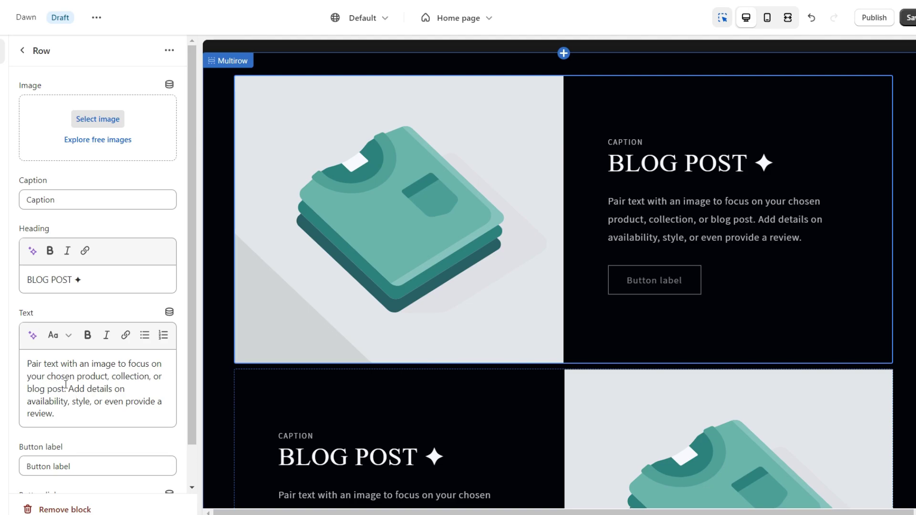
Set the button label of the blog post row to "SEE POST"
{"action": "triple_click", "coordinate": [48, 466]}
{"action": "type", "text": "SEE POST"}
{"action": "scroll", "coordinate": [49, 455], "scroll_direction": "down", "scroll_amount": 2}
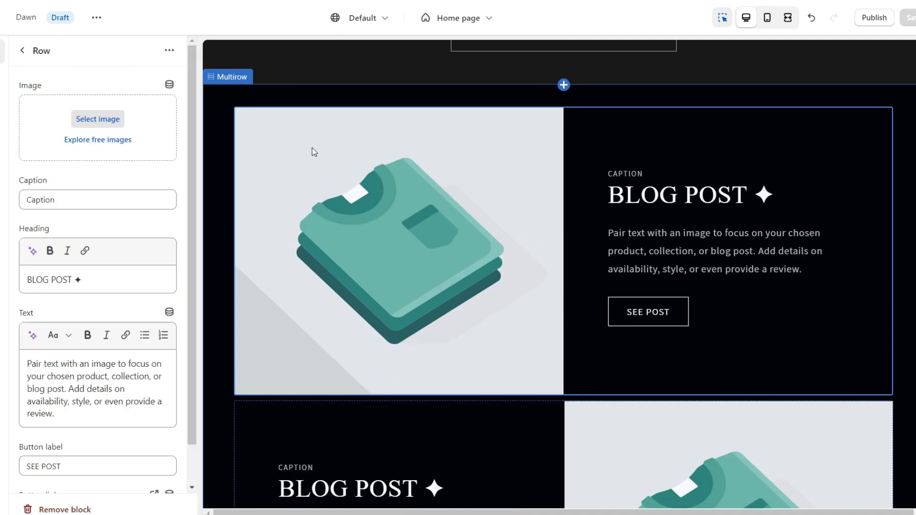
Assign store library images to the blog post rows: the ig_post_8 clutch photo in the first and the ig_post_7 handbag photo in the second
{"action": "left_click", "coordinate": [116, 123]}
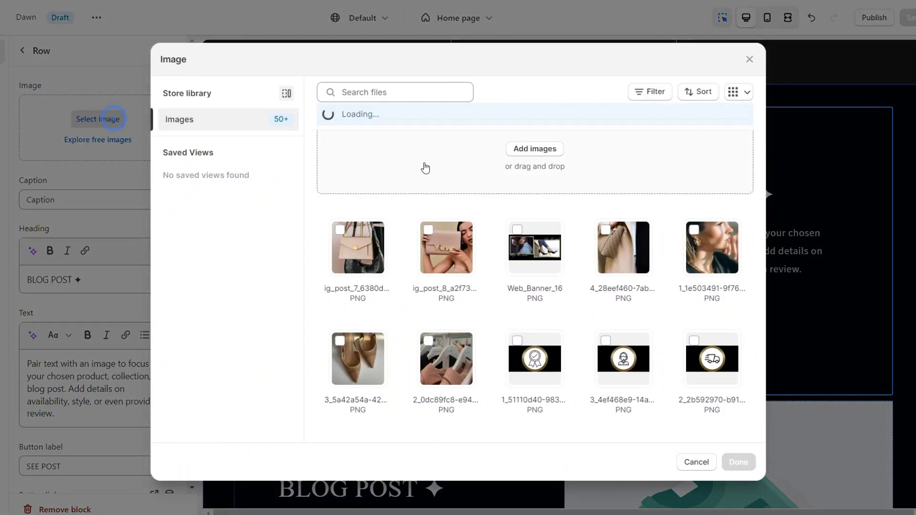
{"action": "mouse_move", "coordinate": [423, 212]}
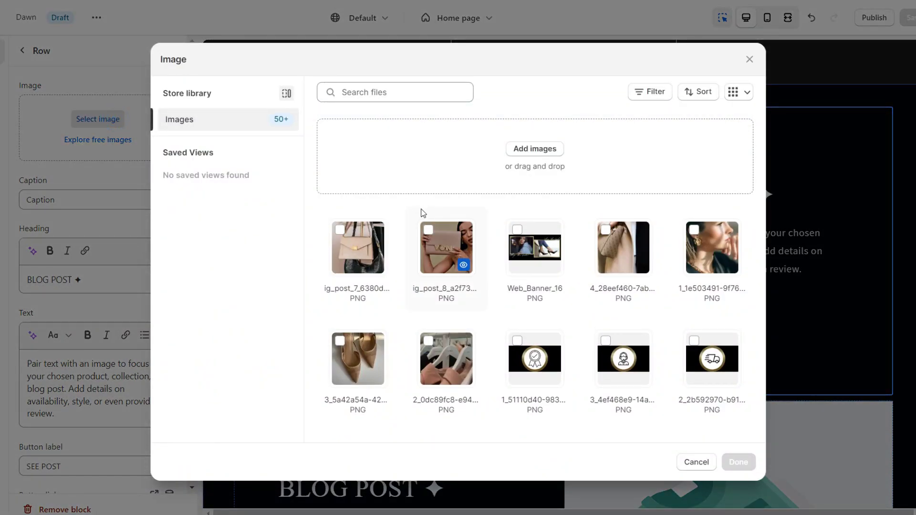
{"action": "left_click", "coordinate": [427, 231]}
{"action": "left_click", "coordinate": [738, 461]}
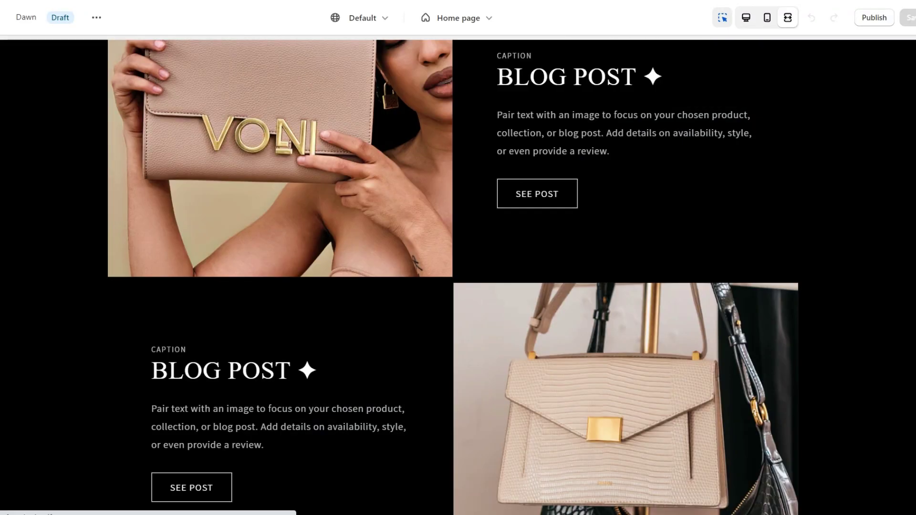
{"action": "scroll", "coordinate": [458, 276], "scroll_direction": "up", "scroll_amount": 5}
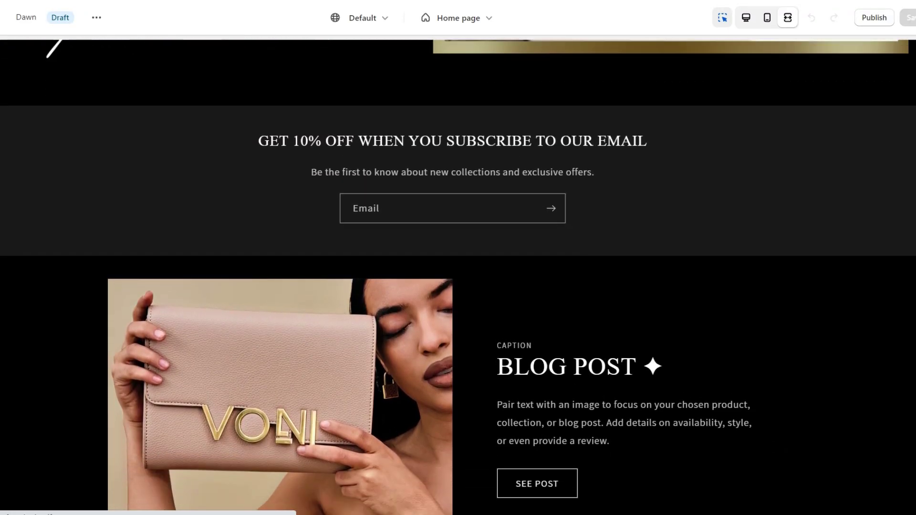
{"action": "scroll", "coordinate": [458, 277], "scroll_direction": "down", "scroll_amount": 7}
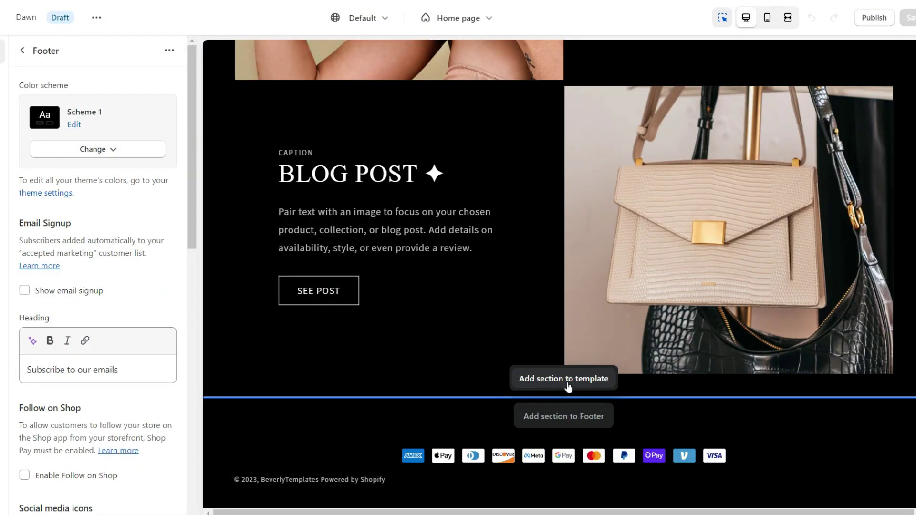
Add a Multicolumn section below the blog rows and give it four columns on desktop
{"action": "left_click", "coordinate": [568, 386]}
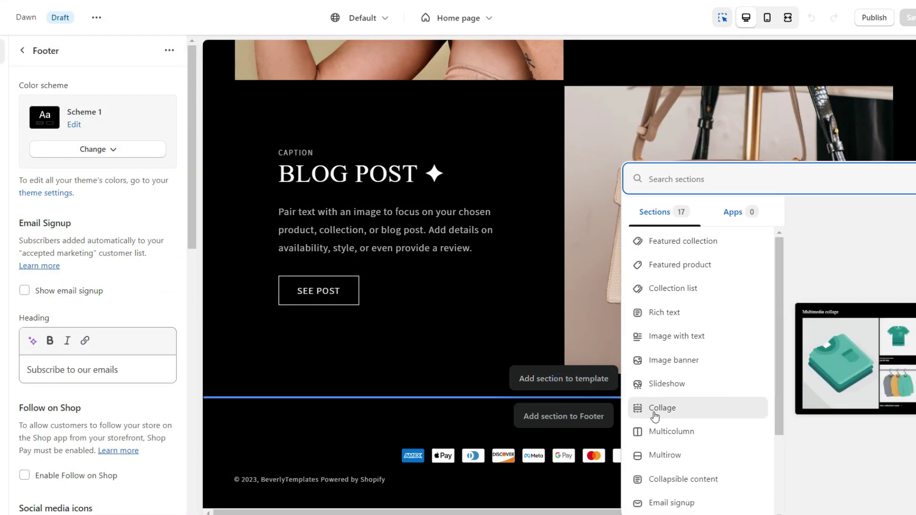
{"action": "left_click", "coordinate": [687, 435]}
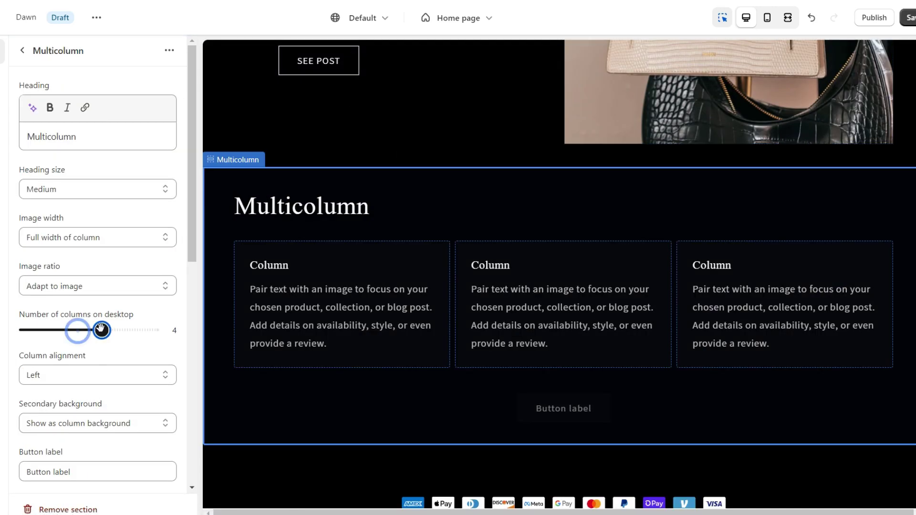
{"action": "scroll", "coordinate": [646, 321], "scroll_direction": "down", "scroll_amount": 2}
{"action": "left_click", "coordinate": [645, 318]}
Replace the Multicolumn heading with "✦ FOLLOW OUR INSTAGRAM ✦" and set the heading size to Small
{"action": "left_click", "coordinate": [72, 137]}
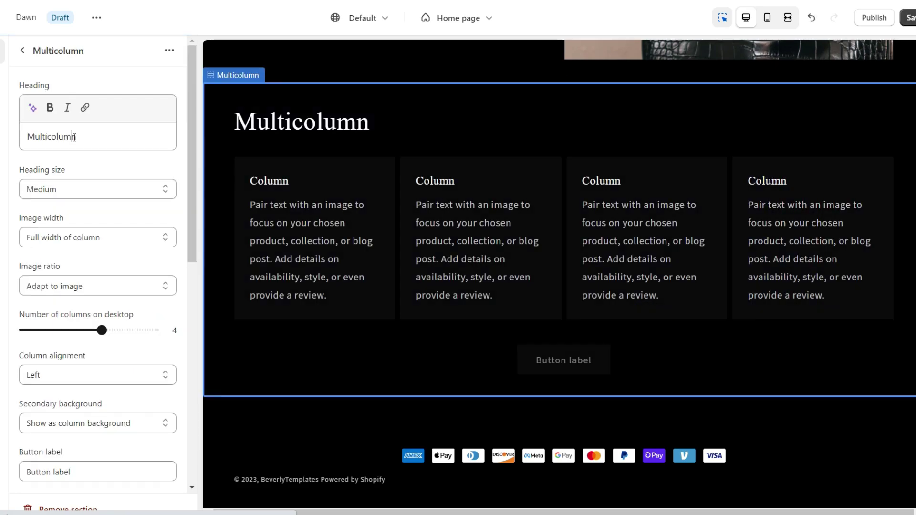
{"action": "double_click", "coordinate": [74, 137]}
{"action": "right_click", "coordinate": [102, 136]}
{"action": "left_click", "coordinate": [102, 202]}
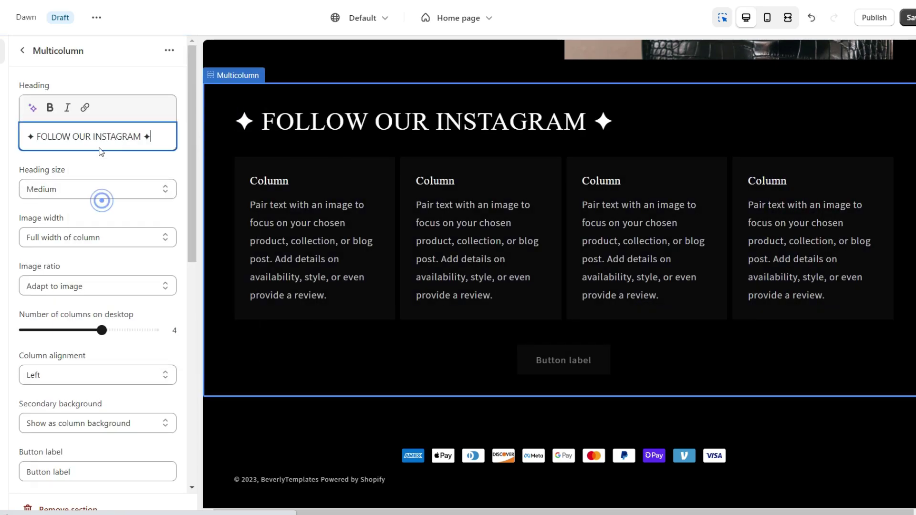
{"action": "left_click", "coordinate": [115, 189]}
{"action": "left_click", "coordinate": [48, 201]}
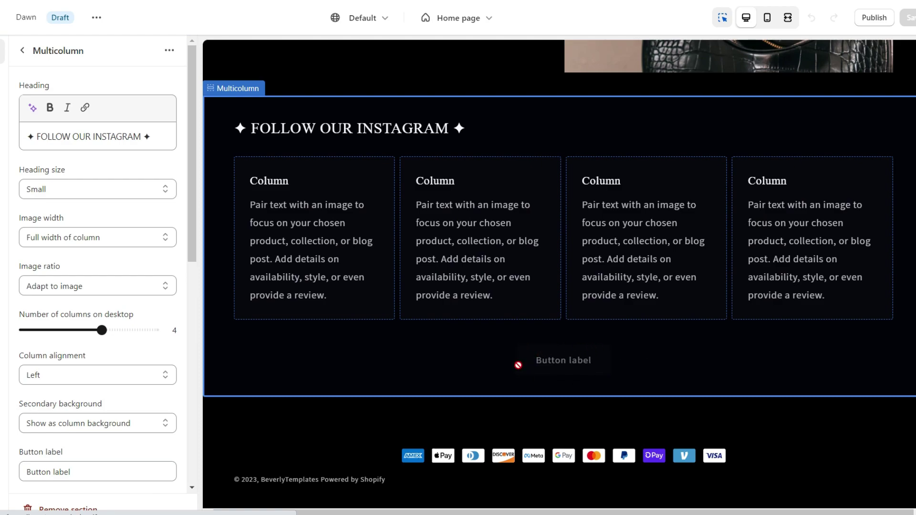
Add a Rich text section below the Instagram columns and remove its text so only the button block is left
{"action": "left_click", "coordinate": [564, 382]}
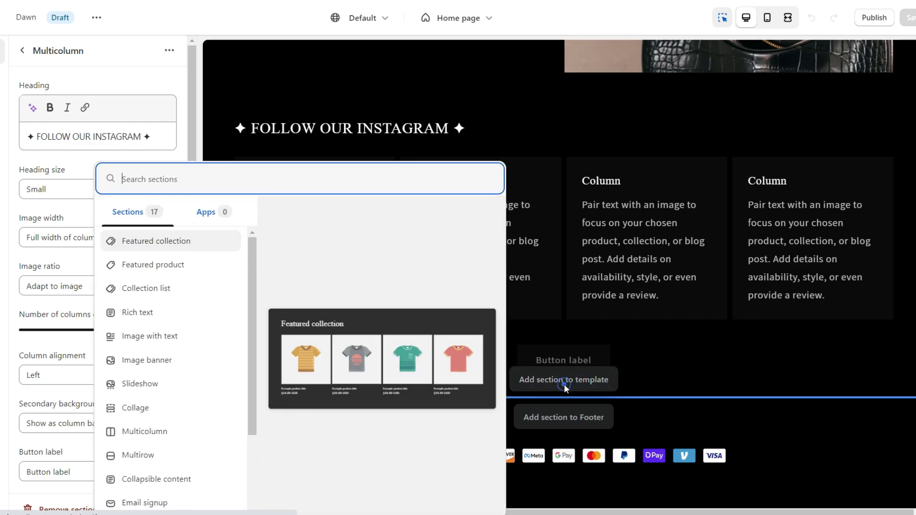
{"action": "key", "text": "Escape"}
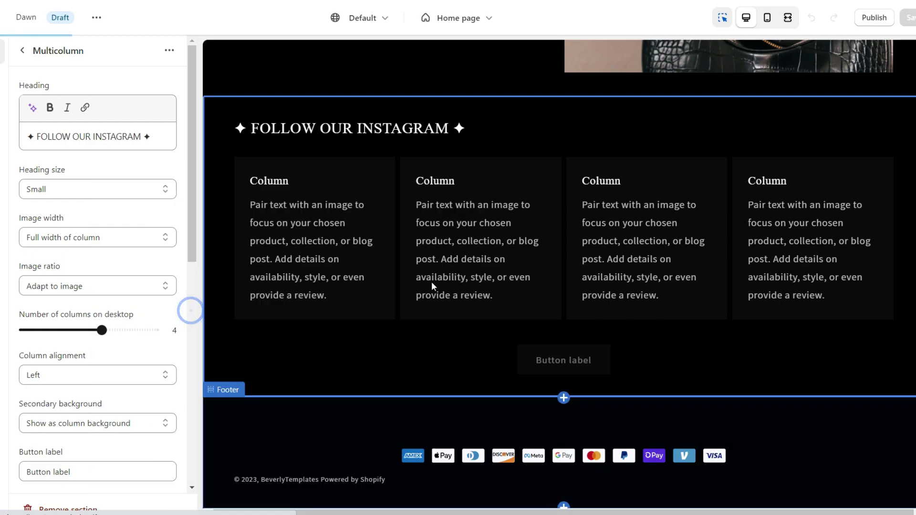
{"action": "left_click", "coordinate": [444, 257]}
{"action": "left_click", "coordinate": [80, 508]}
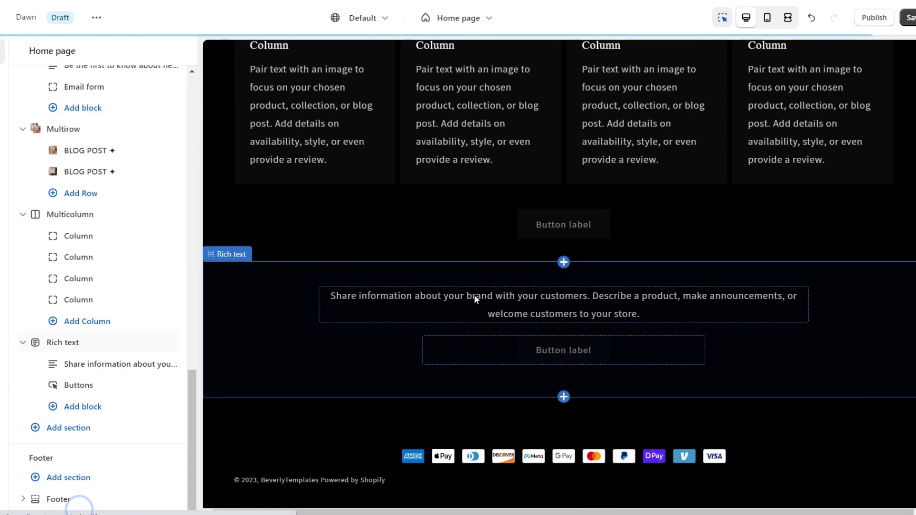
{"action": "left_click", "coordinate": [476, 299]}
{"action": "key", "text": "Delete"}
Give the Rich text button the outline style, set the section's top padding to 0px and reduce its bottom padding
{"action": "left_click", "coordinate": [451, 350]}
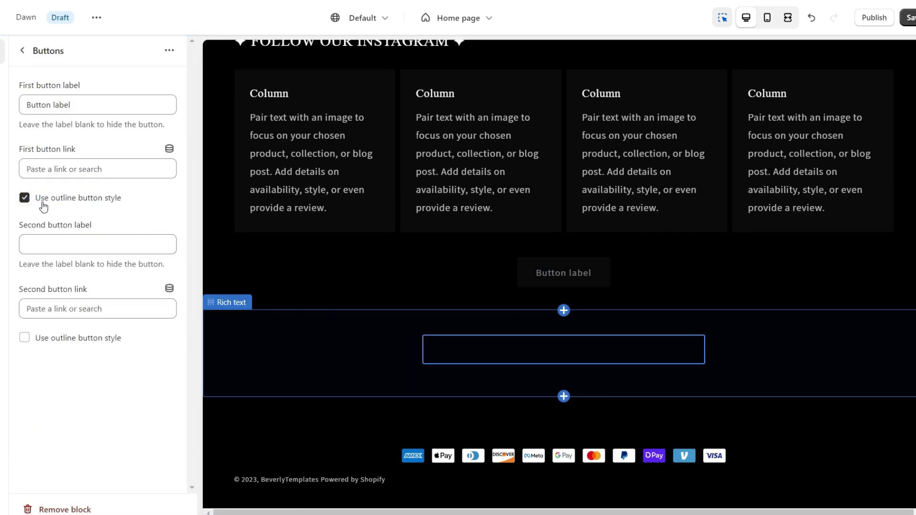
{"action": "left_click", "coordinate": [136, 271]}
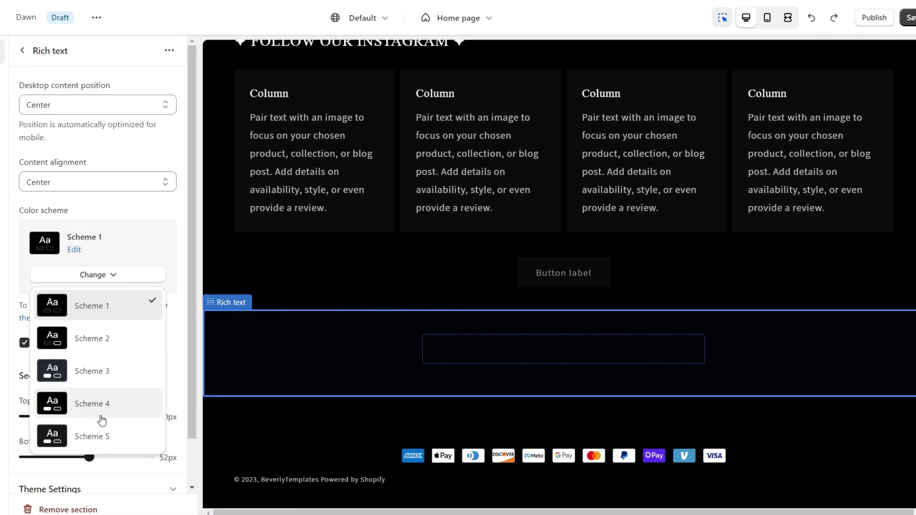
{"action": "left_click", "coordinate": [101, 414]}
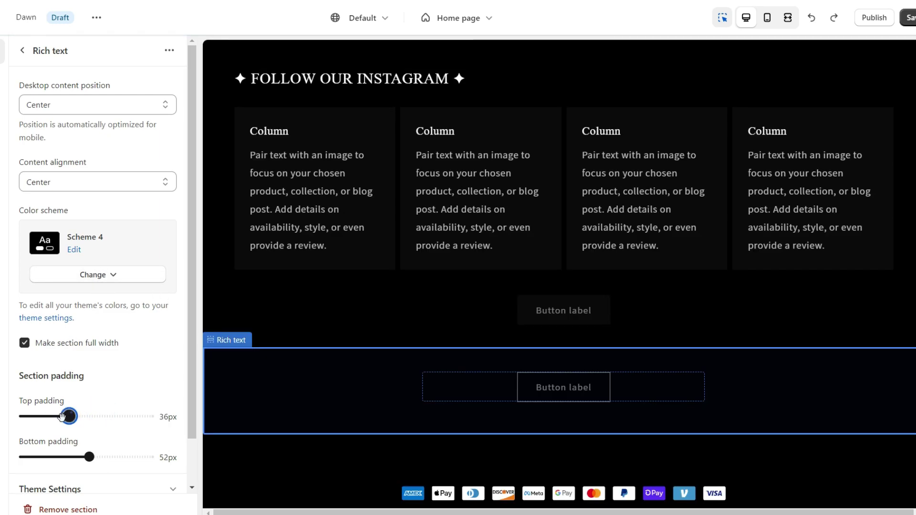
{"action": "left_click_drag", "start_coordinate": [89, 457], "coordinate": [63, 456]}
{"action": "left_click_drag", "start_coordinate": [49, 417], "coordinate": [22, 417]}
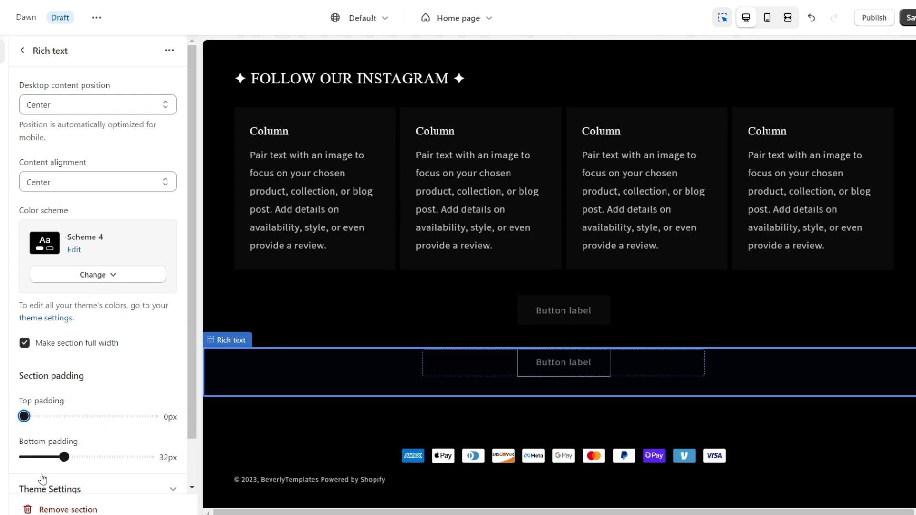
{"action": "left_click", "coordinate": [59, 457]}
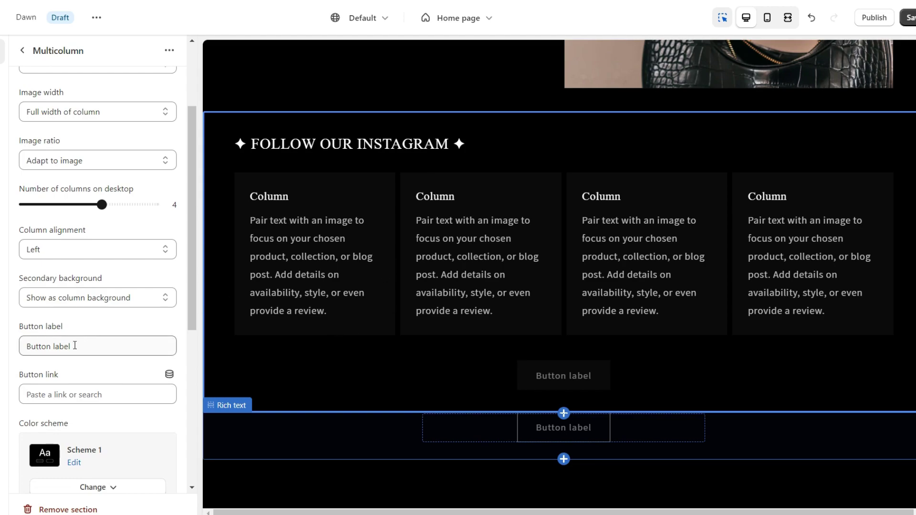
Clear the Multicolumn section's own button label, then label the Rich text button "FOLLOW US ➞" and give it a link
{"action": "triple_click", "coordinate": [71, 346]}
{"action": "left_click", "coordinate": [460, 364]}
{"action": "left_click", "coordinate": [47, 99]}
{"action": "right_click", "coordinate": [46, 99]}
{"action": "left_click", "coordinate": [64, 155]}
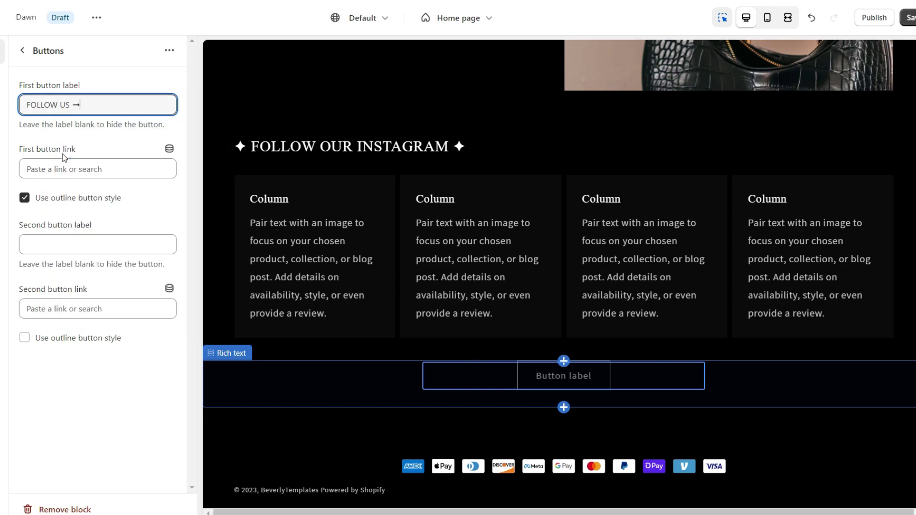
{"action": "left_click", "coordinate": [30, 136]}
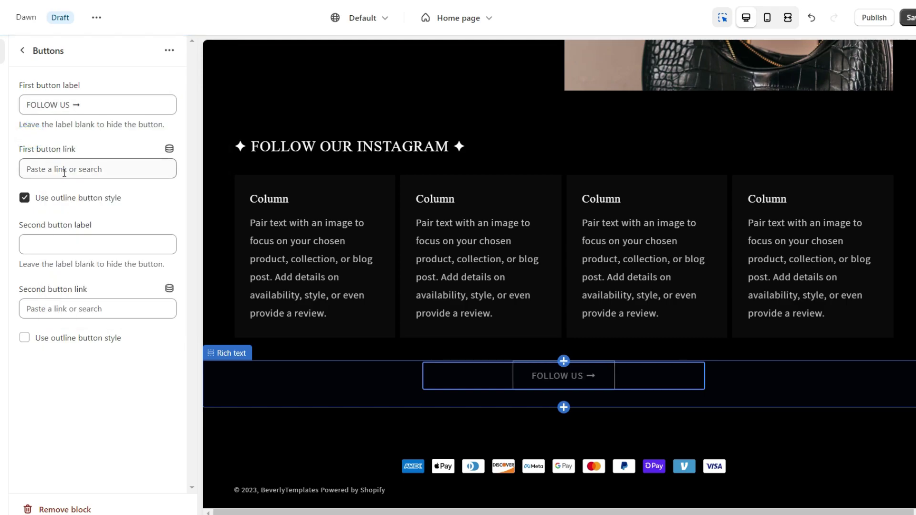
{"action": "left_click", "coordinate": [342, 197]}
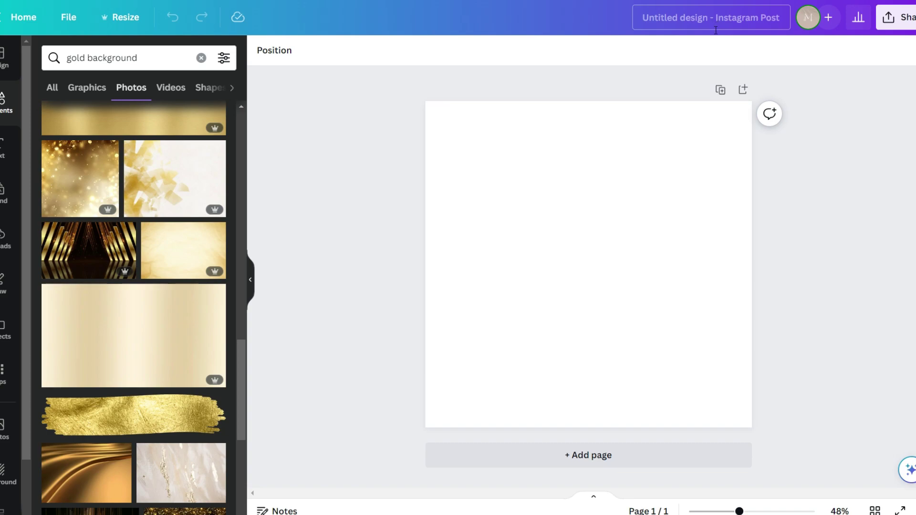
Switch to Canva, cover the blank Instagram Post with the gold gradient image and enlarge a square frame over it, leaving an even gold border
{"action": "key", "text": "ctrl+v"}
{"action": "left_click_drag", "start_coordinate": [561, 346], "coordinate": [411, 236]}
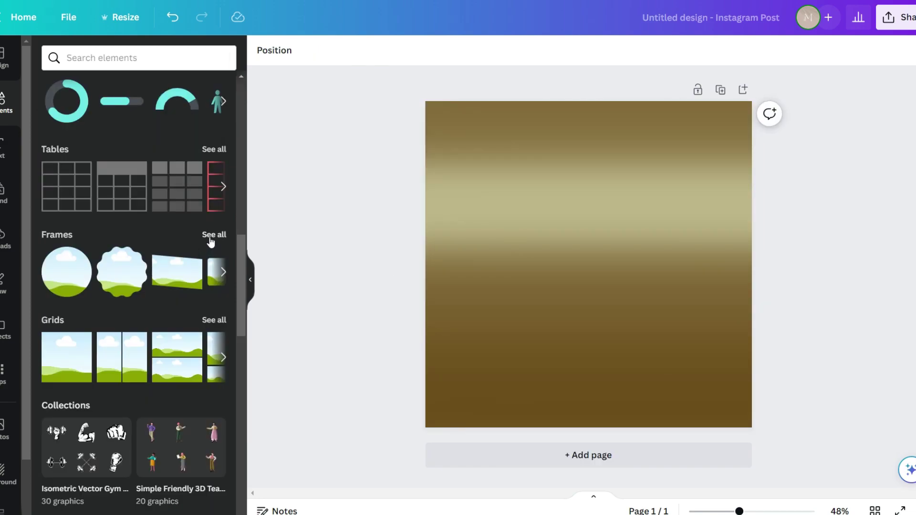
{"action": "left_click", "coordinate": [210, 243]}
{"action": "scroll", "coordinate": [197, 357], "scroll_direction": "down", "scroll_amount": 5}
{"action": "left_click", "coordinate": [197, 357]}
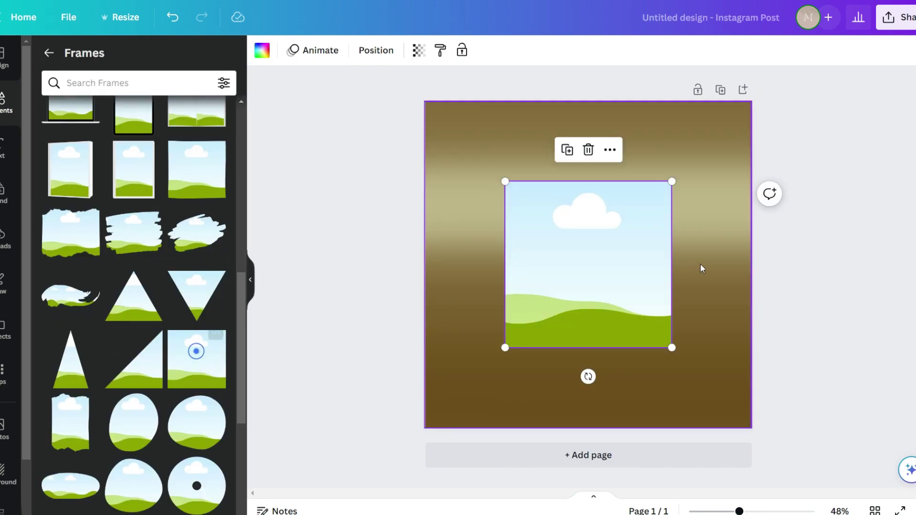
{"action": "left_click_drag", "start_coordinate": [619, 265], "coordinate": [554, 205]}
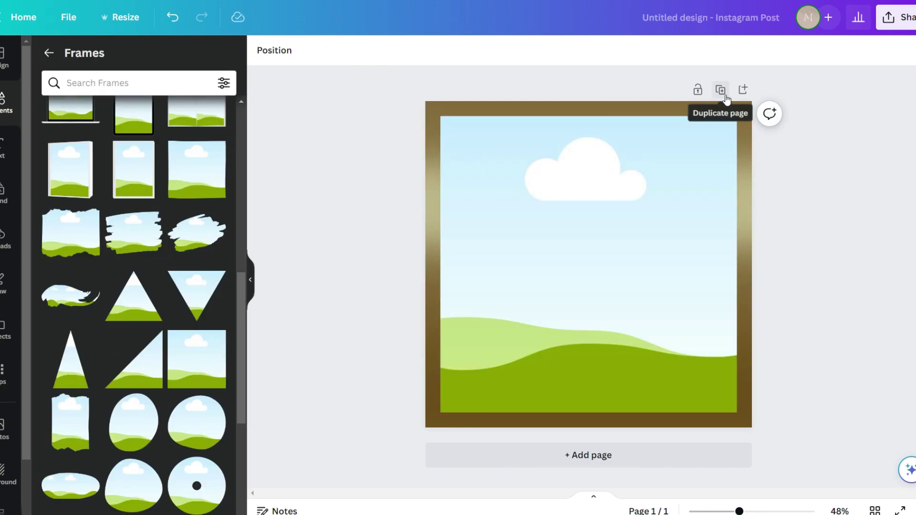
Duplicate the gold-bordered page to make four pages and fill their frames with the uploaded portrait, stairs and lipstick photos
{"action": "left_click", "coordinate": [723, 92]}
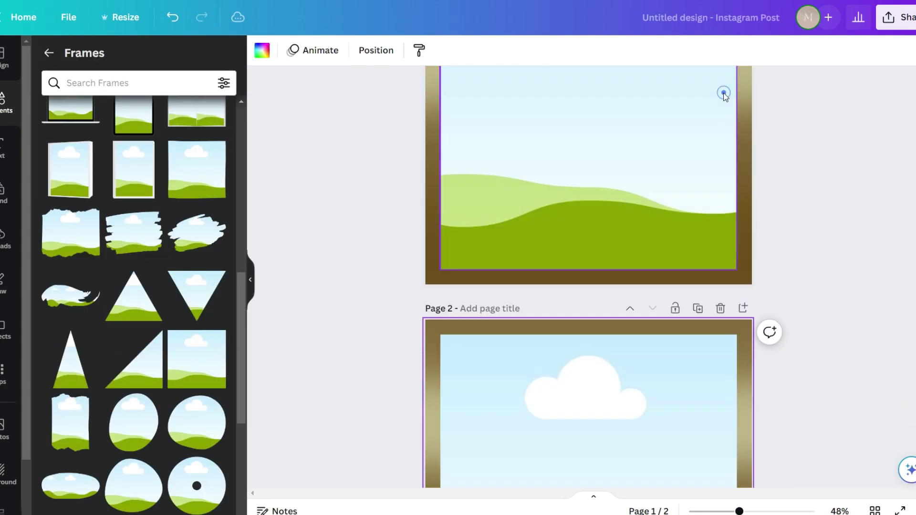
{"action": "left_click", "coordinate": [698, 90]}
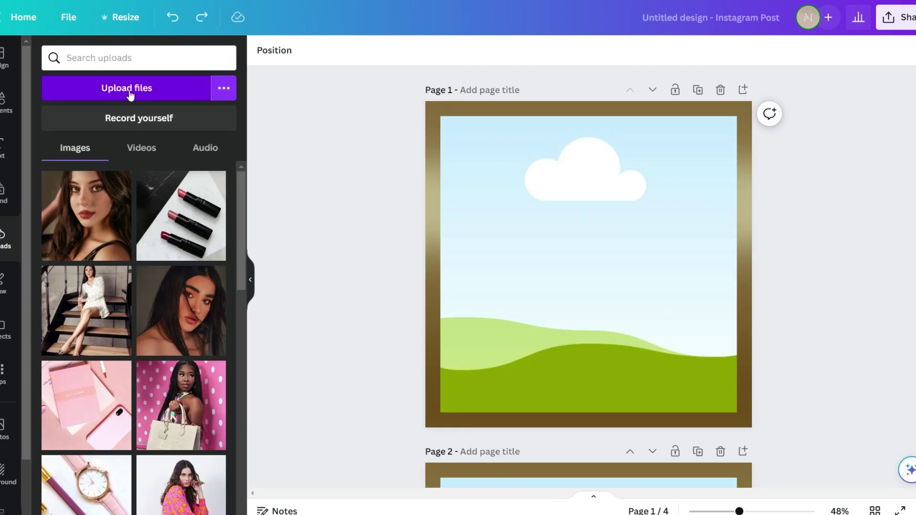
{"action": "left_click_drag", "start_coordinate": [164, 305], "coordinate": [538, 214]}
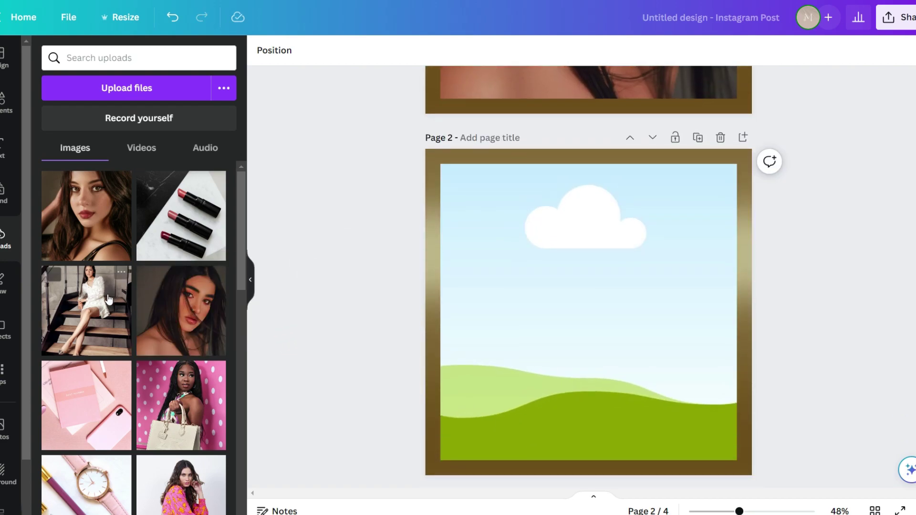
{"action": "left_click_drag", "start_coordinate": [86, 310], "coordinate": [489, 307]}
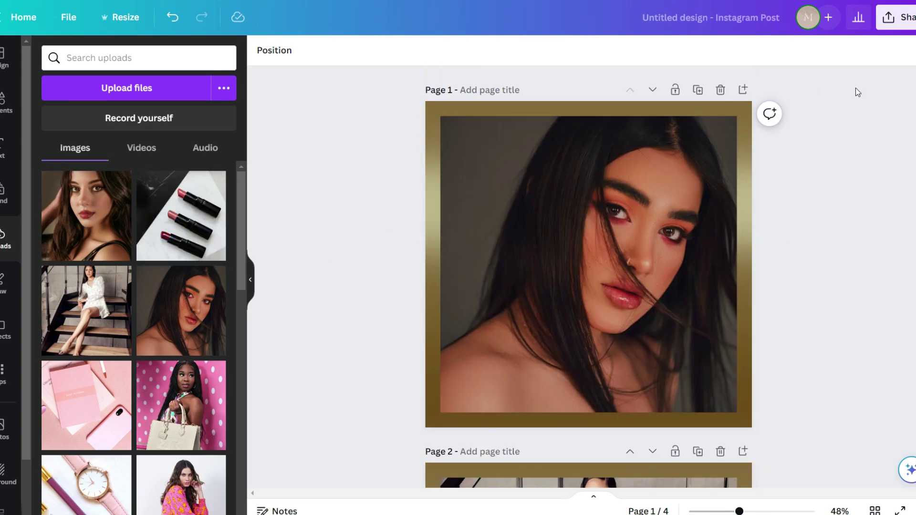
Download the four-page design and return to the fourth Instagram column in the Shopify theme editor
{"action": "left_click", "coordinate": [896, 17]}
{"action": "left_click", "coordinate": [735, 331]}
{"action": "left_click", "coordinate": [812, 303]}
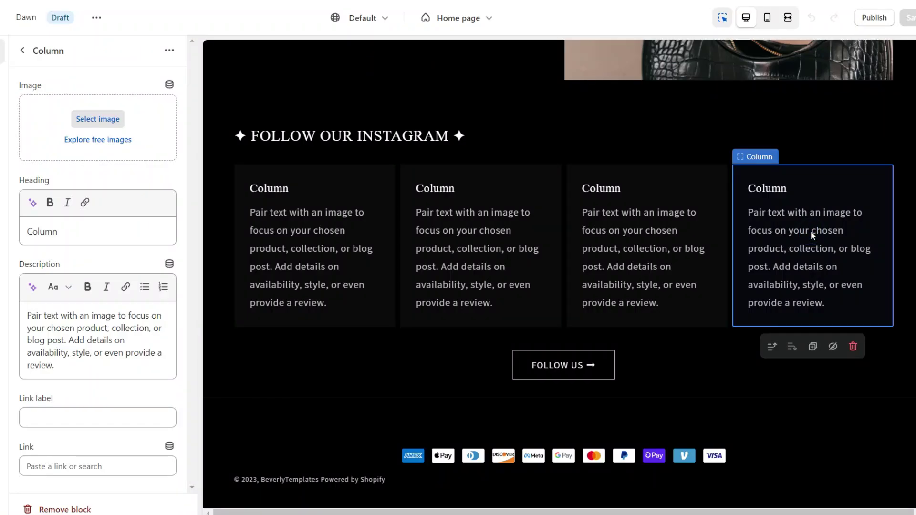
Assign the four gold-framed images to the Instagram columns, with the lipstick image in the fourth column
{"action": "left_click", "coordinate": [116, 122]}
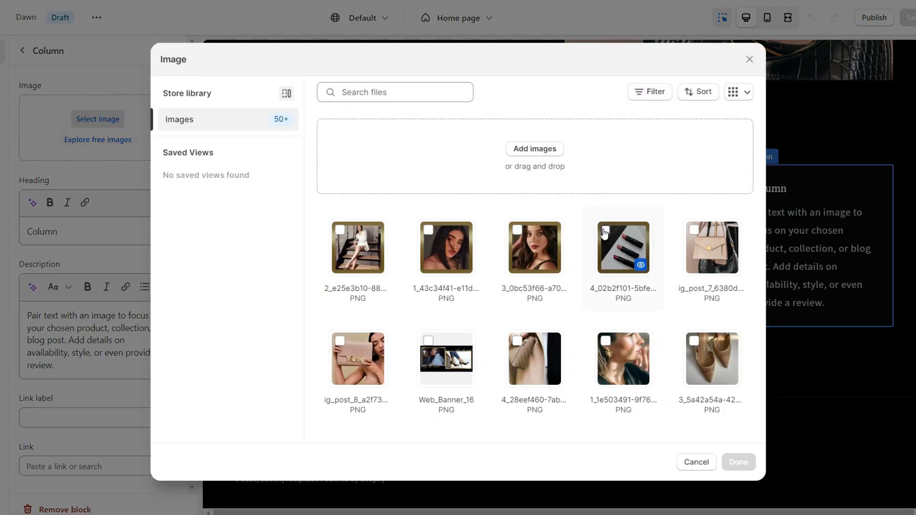
{"action": "left_click", "coordinate": [605, 231]}
{"action": "left_click", "coordinate": [738, 462]}
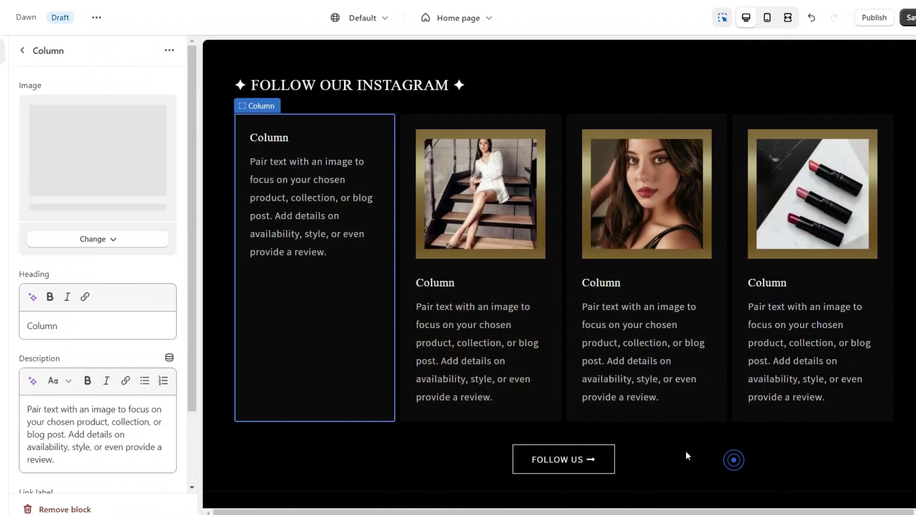
Set the headings of the four Instagram columns to "INSTAGRAM POST" and their descriptions to "Caption Here"
{"action": "scroll", "coordinate": [36, 312], "scroll_direction": "down", "scroll_amount": 1}
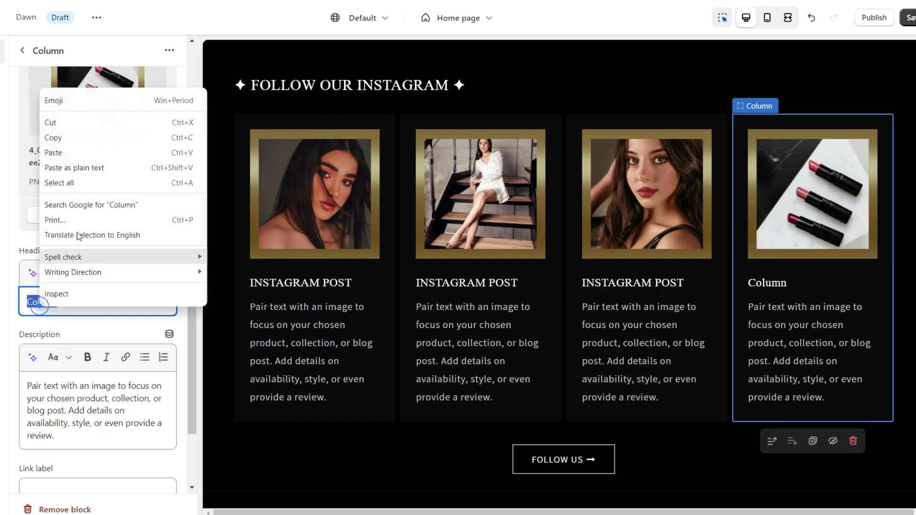
{"action": "left_click", "coordinate": [58, 149]}
{"action": "left_click", "coordinate": [321, 340]}
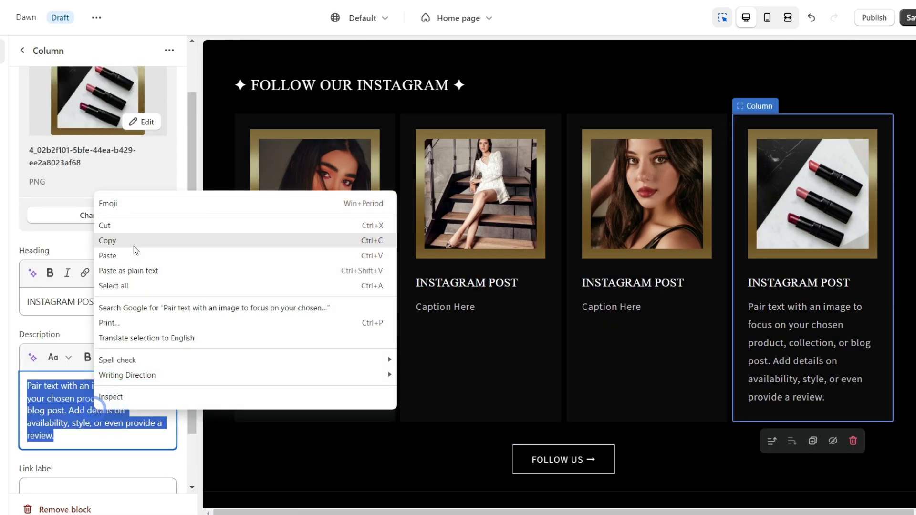
{"action": "left_click", "coordinate": [107, 241]}
{"action": "key", "text": "ctrl+z"}
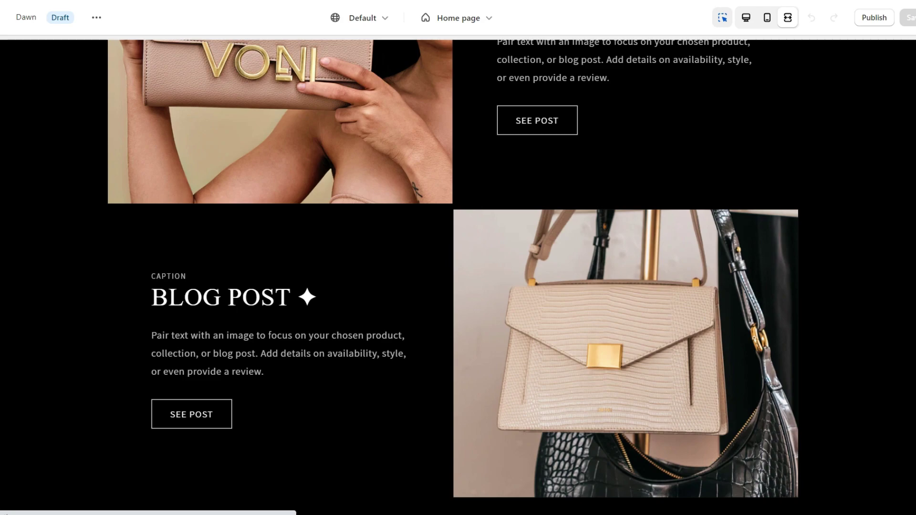
{"action": "scroll", "coordinate": [453, 267], "scroll_direction": "down", "scroll_amount": 7}
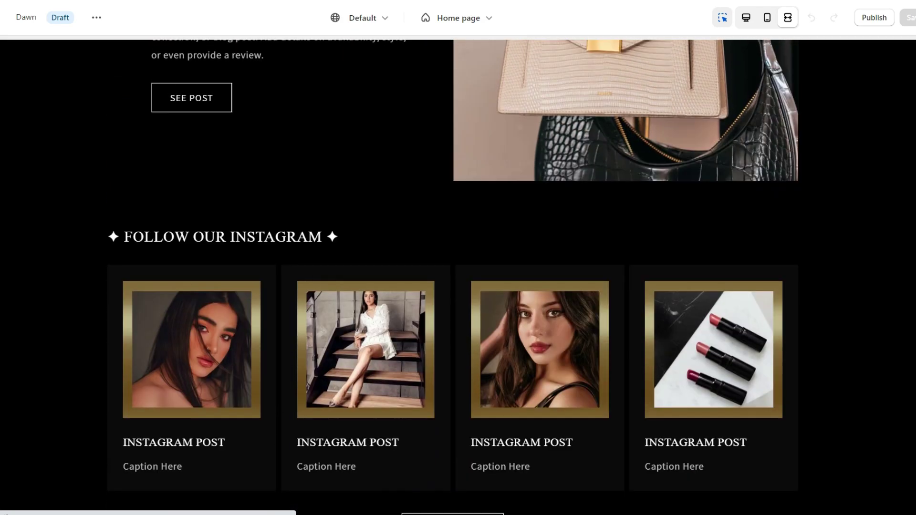
{"action": "scroll", "coordinate": [453, 267], "scroll_direction": "down", "scroll_amount": 2}
{"action": "scroll", "coordinate": [453, 267], "scroll_direction": "up", "scroll_amount": 4}
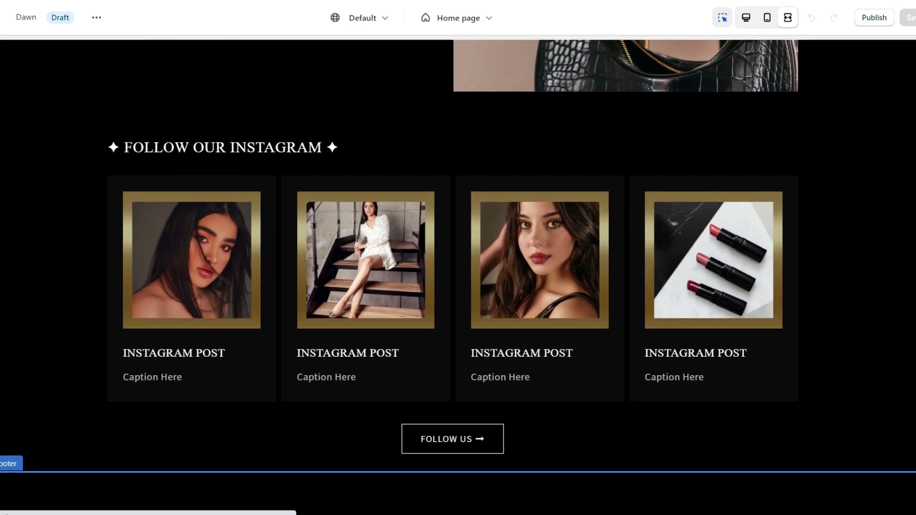
{"action": "scroll", "coordinate": [458, 267], "scroll_direction": "down", "scroll_amount": 3}
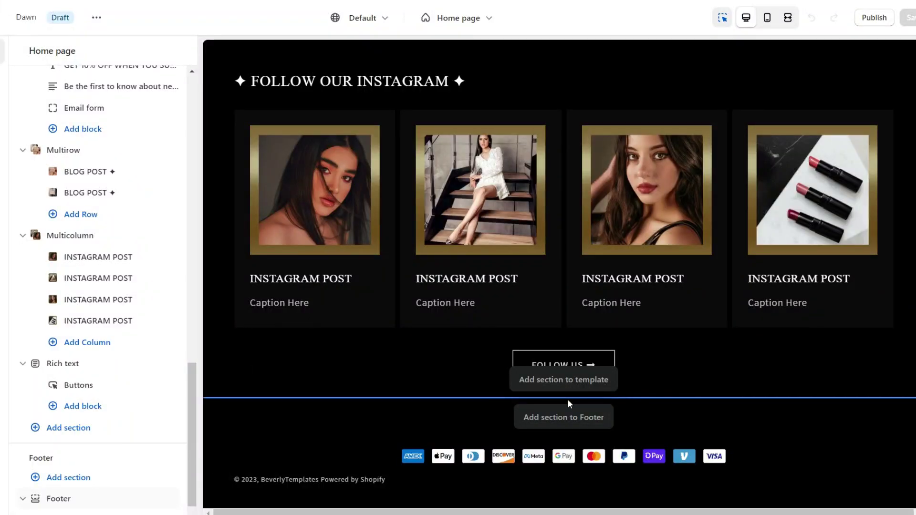
Add an image banner section below the Follow Us button and remove its heading, text and buttons blocks
{"action": "left_click", "coordinate": [568, 399]}
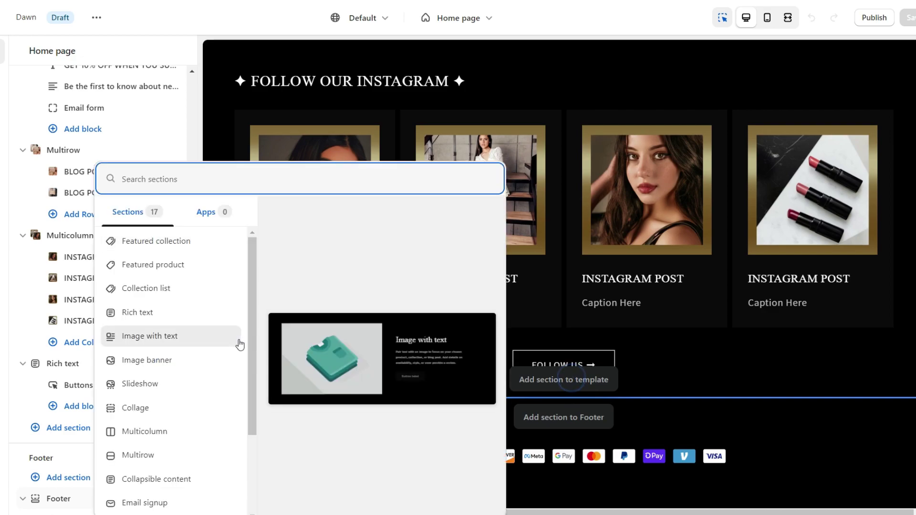
{"action": "left_click", "coordinate": [181, 360]}
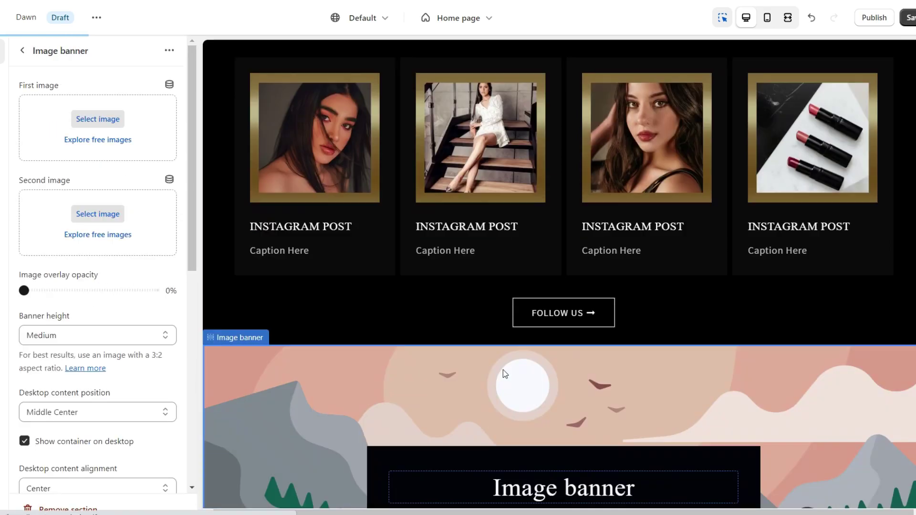
{"action": "left_click", "coordinate": [512, 246]}
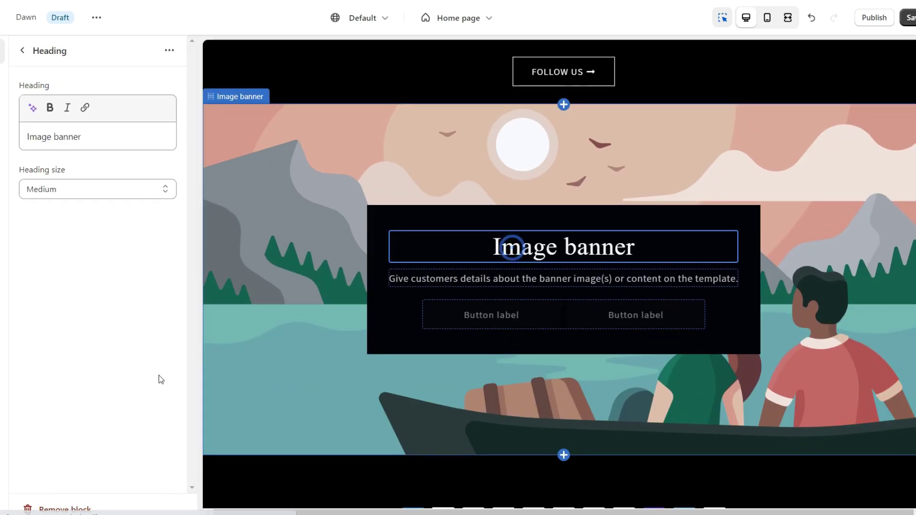
{"action": "left_click", "coordinate": [82, 508]}
{"action": "left_click", "coordinate": [564, 260]}
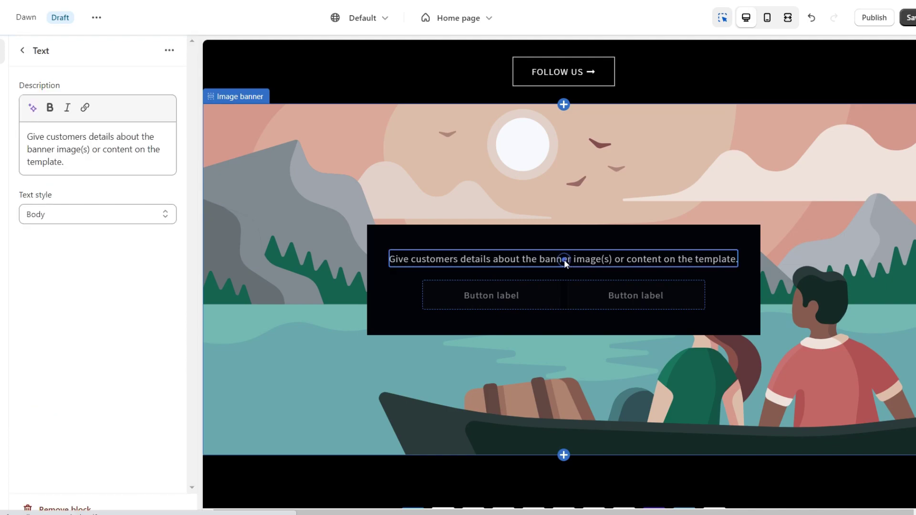
{"action": "left_click", "coordinate": [76, 509]}
{"action": "left_click", "coordinate": [71, 510]}
Switch to Canva, add a page after page 5 of the Web Banner design and fill it with a three-column grid without spacing
{"action": "scroll", "coordinate": [96, 286], "scroll_direction": "down", "scroll_amount": 10}
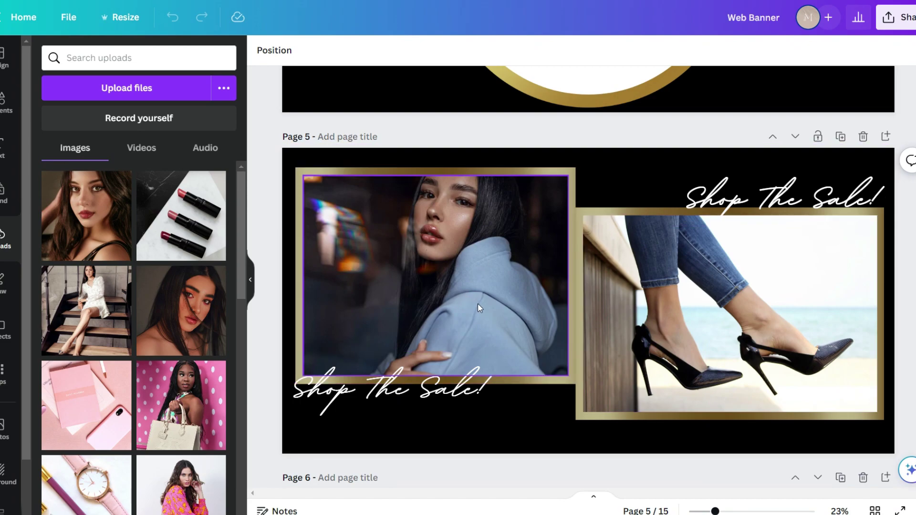
{"action": "left_click", "coordinate": [886, 138]}
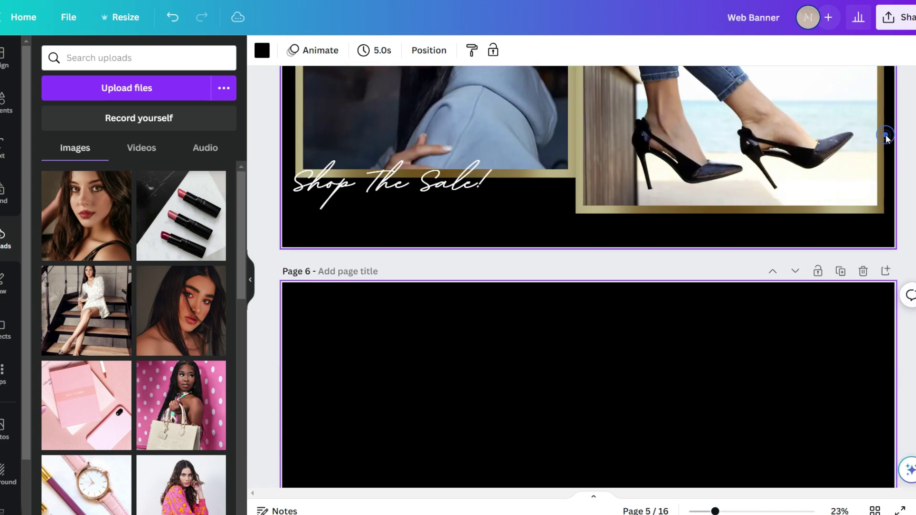
{"action": "left_click", "coordinate": [7, 100]}
{"action": "scroll", "coordinate": [149, 201], "scroll_direction": "down", "scroll_amount": 10}
{"action": "scroll", "coordinate": [149, 207], "scroll_direction": "down", "scroll_amount": 5}
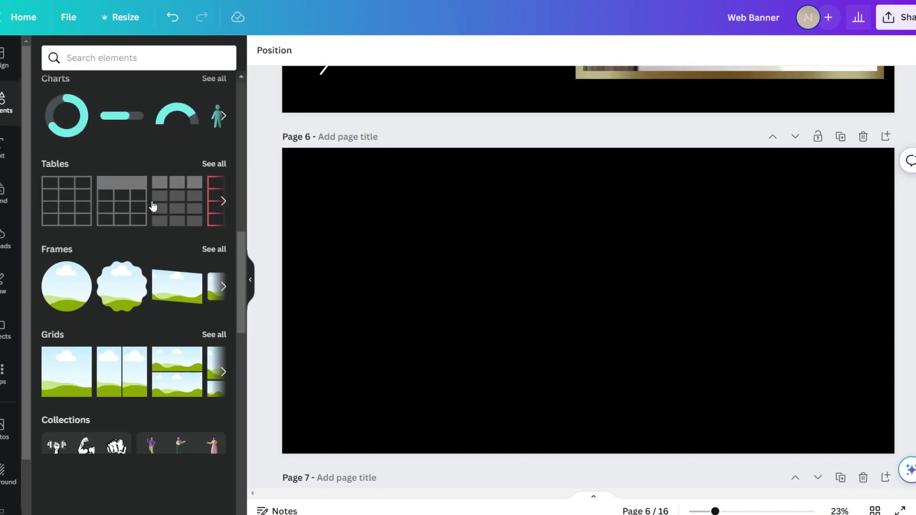
{"action": "left_click", "coordinate": [211, 333]}
{"action": "left_click", "coordinate": [142, 244]}
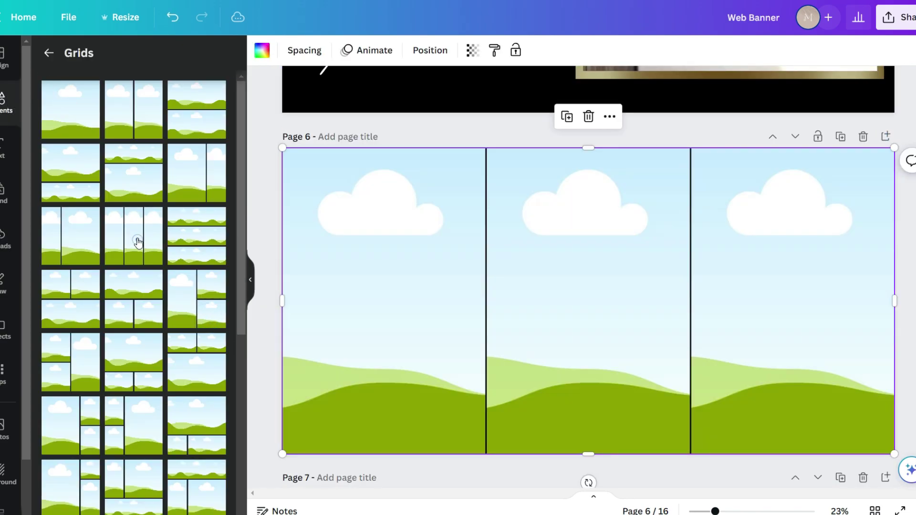
{"action": "left_click", "coordinate": [304, 50]}
{"action": "left_click_drag", "start_coordinate": [305, 101], "coordinate": [281, 105]}
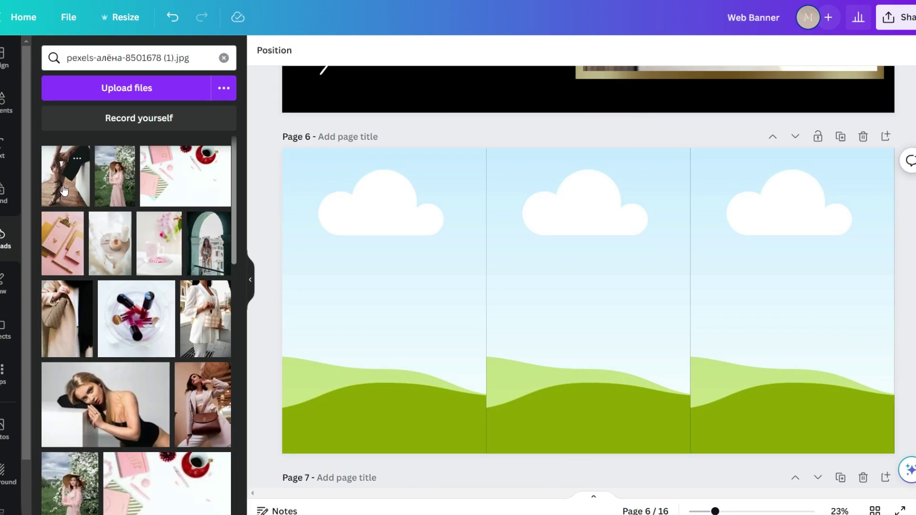
Fill the grid's three cells with the uploaded high-heels, green-top and black-hat portrait photos, and reposition the portrait within its cell
{"action": "left_click_drag", "start_coordinate": [65, 190], "coordinate": [342, 198]}
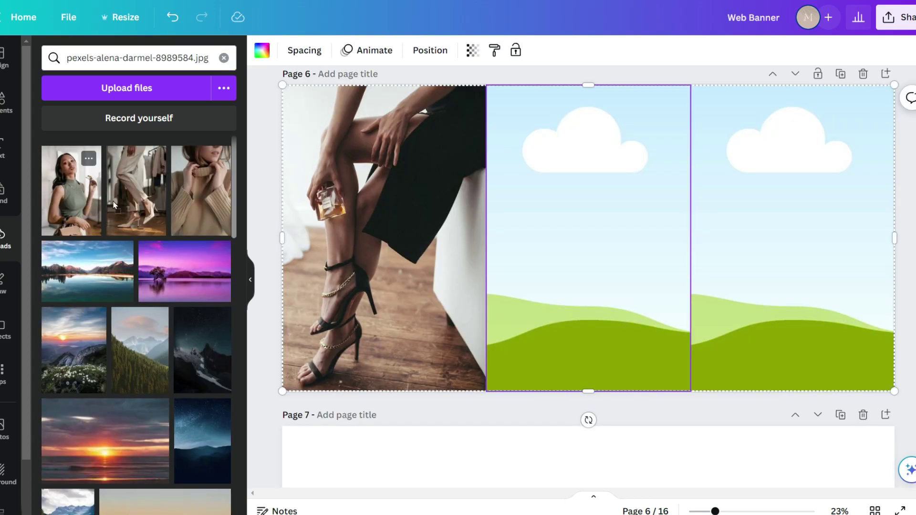
{"action": "left_click_drag", "start_coordinate": [75, 179], "coordinate": [541, 236]}
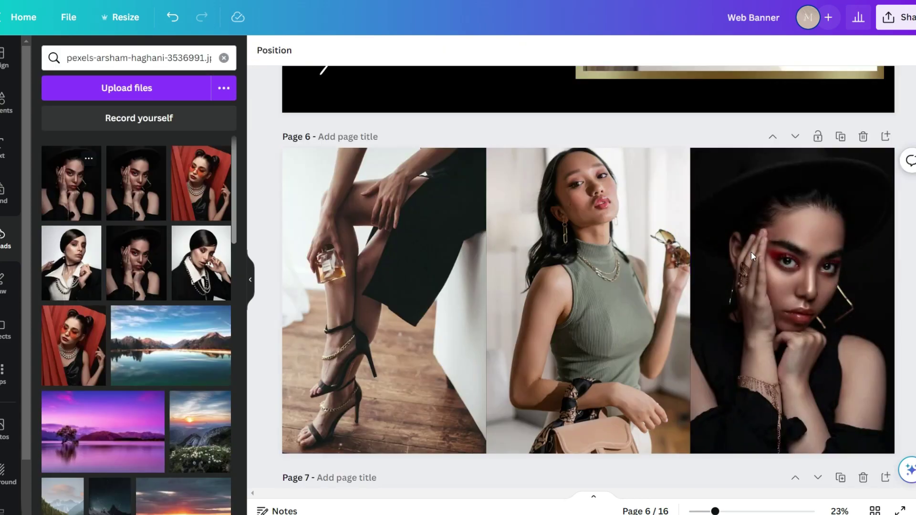
{"action": "double_click", "coordinate": [792, 301]}
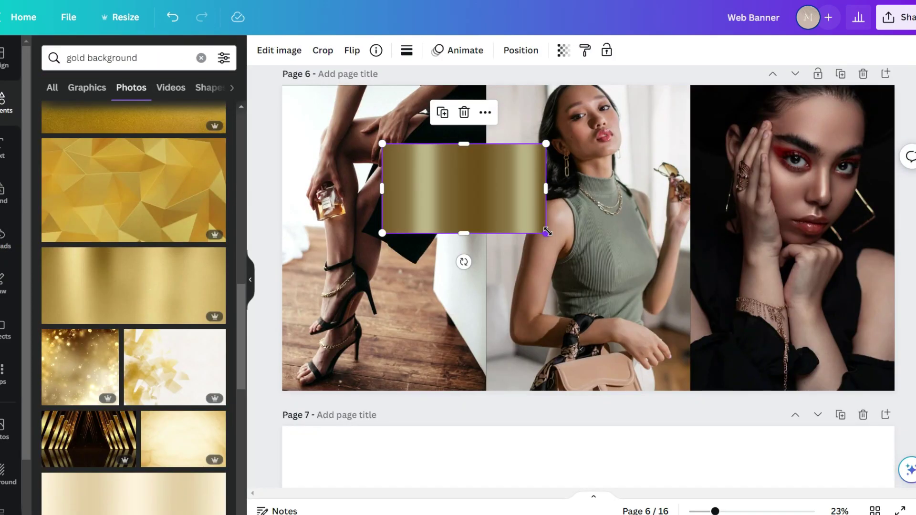
Size the gold background image into a wide panel at the page's centre and layer a slightly smaller black rectangle over it
{"action": "left_click_drag", "start_coordinate": [547, 231], "coordinate": [738, 285]}
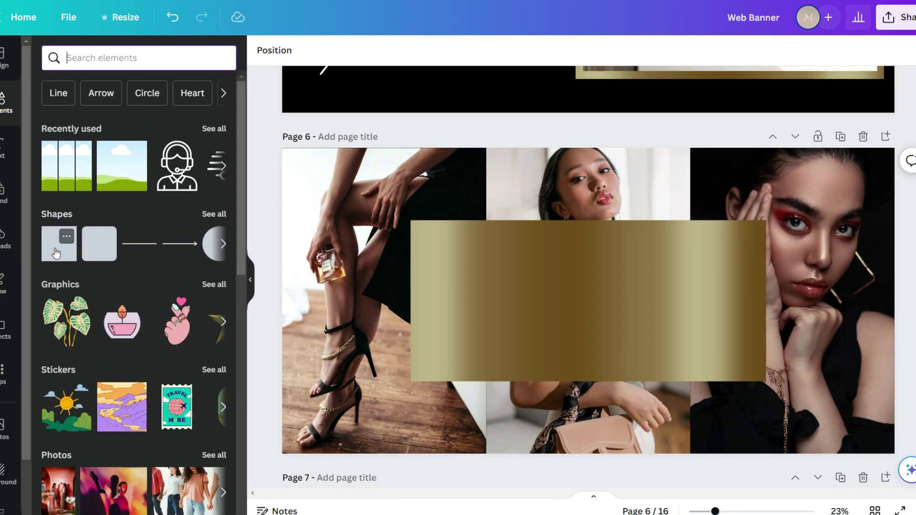
{"action": "left_click", "coordinate": [56, 253]}
{"action": "left_click", "coordinate": [497, 244]}
{"action": "left_click", "coordinate": [606, 305]}
{"action": "left_click_drag", "start_coordinate": [605, 305], "coordinate": [414, 282]}
{"action": "left_click_drag", "start_coordinate": [511, 323], "coordinate": [754, 371]}
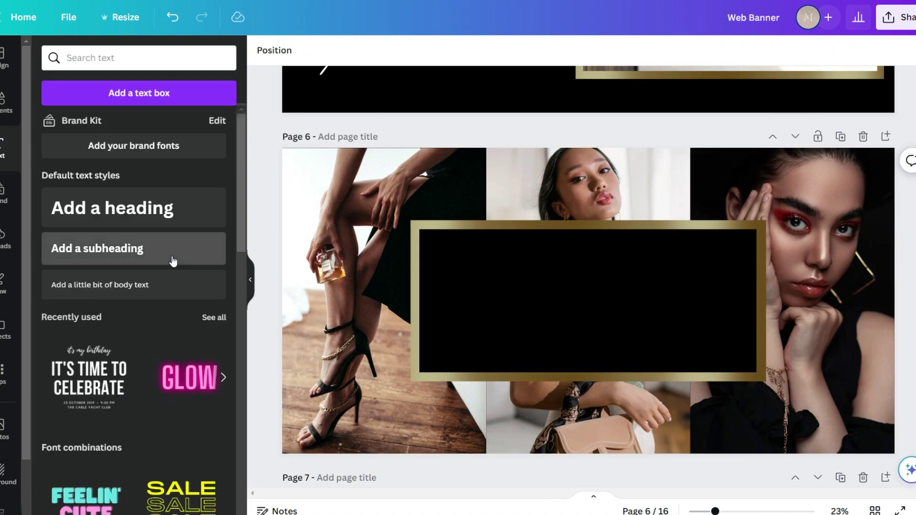
Add the title "Let's Connect" to the black panel, with "Let's" in a script font and "Connect" in Brown Sugar
{"action": "left_click", "coordinate": [173, 261]}
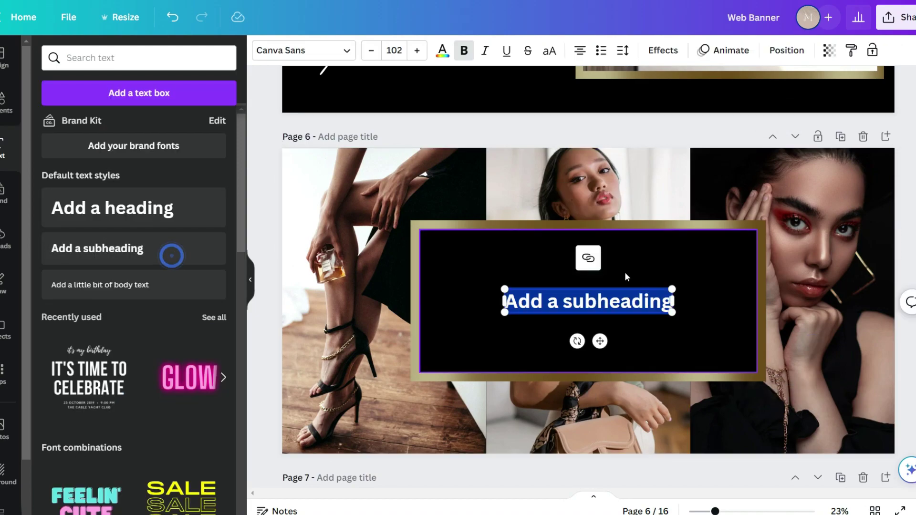
{"action": "left_click", "coordinate": [680, 262]}
{"action": "left_click", "coordinate": [620, 309]}
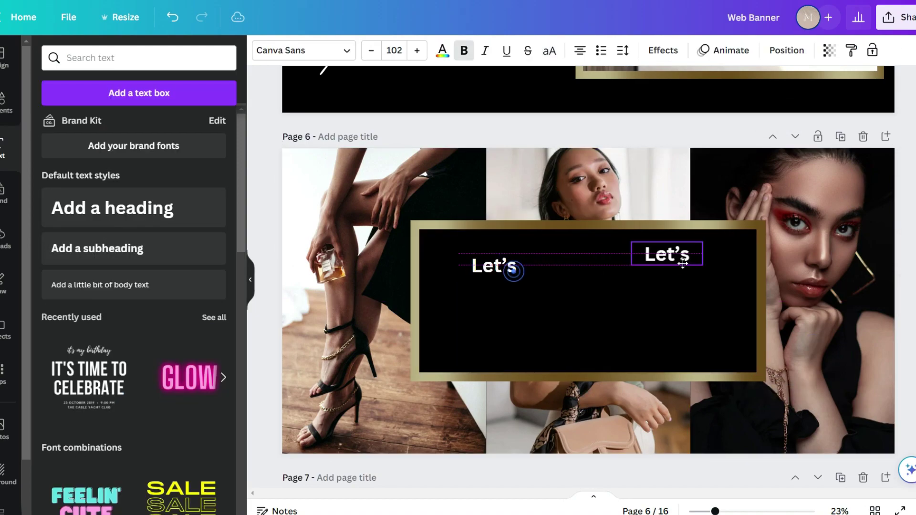
{"action": "type", "text": "Connect"}
{"action": "left_click_drag", "start_coordinate": [697, 278], "coordinate": [717, 278]}
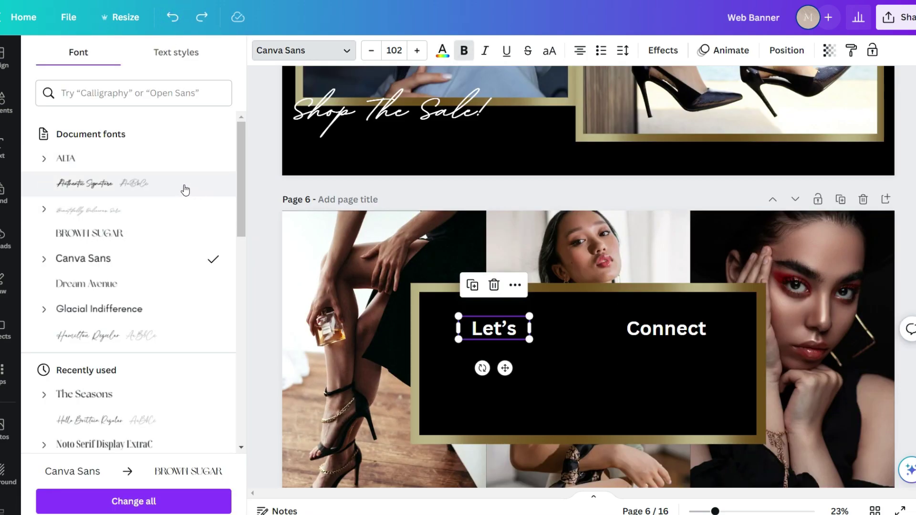
{"action": "left_click", "coordinate": [185, 189]}
{"action": "key", "text": "Tab"}
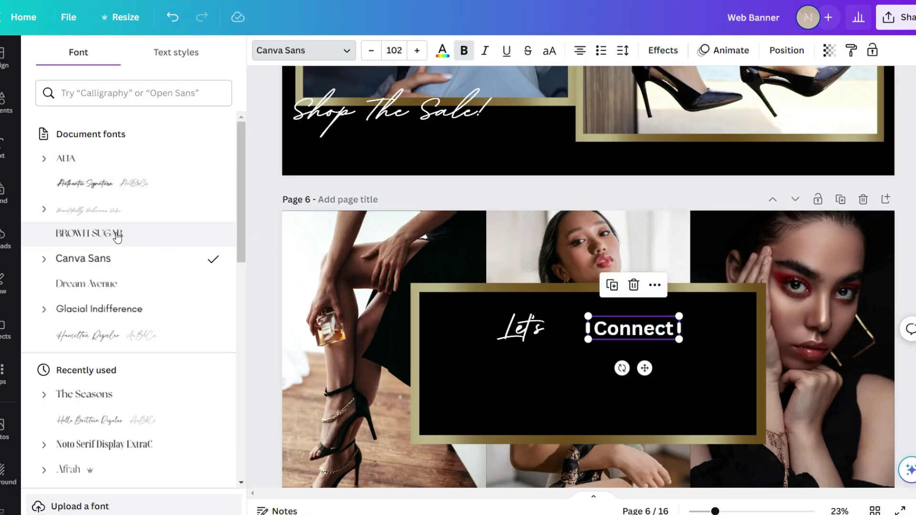
{"action": "left_click", "coordinate": [117, 237]}
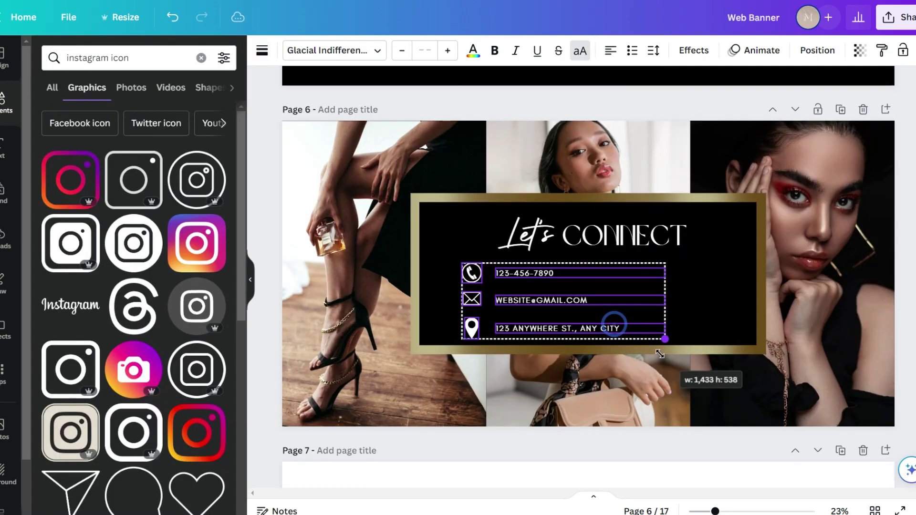
{"action": "left_click_drag", "start_coordinate": [668, 335], "coordinate": [615, 319]}
{"action": "left_click", "coordinate": [679, 341]}
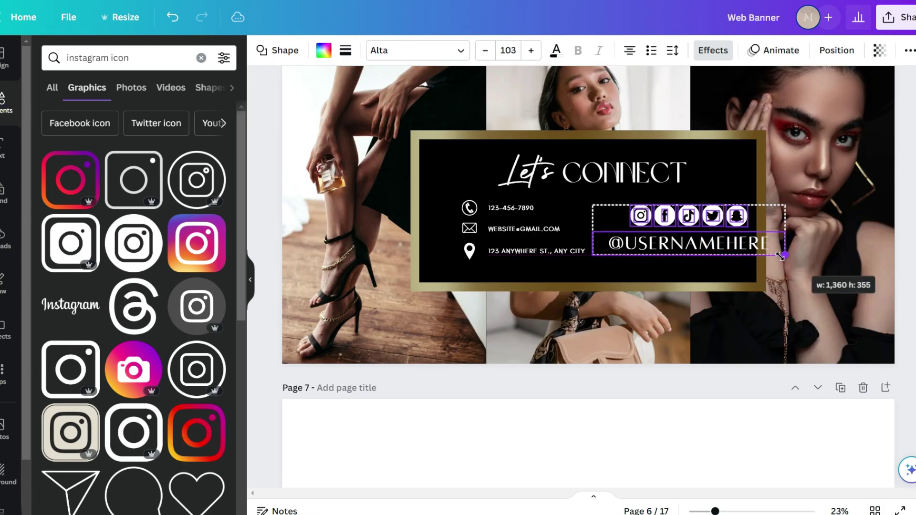
{"action": "left_click_drag", "start_coordinate": [777, 259], "coordinate": [735, 246]}
{"action": "scroll", "coordinate": [587, 281], "scroll_direction": "up", "scroll_amount": 2}
{"action": "left_click_drag", "start_coordinate": [716, 512], "coordinate": [723, 511]}
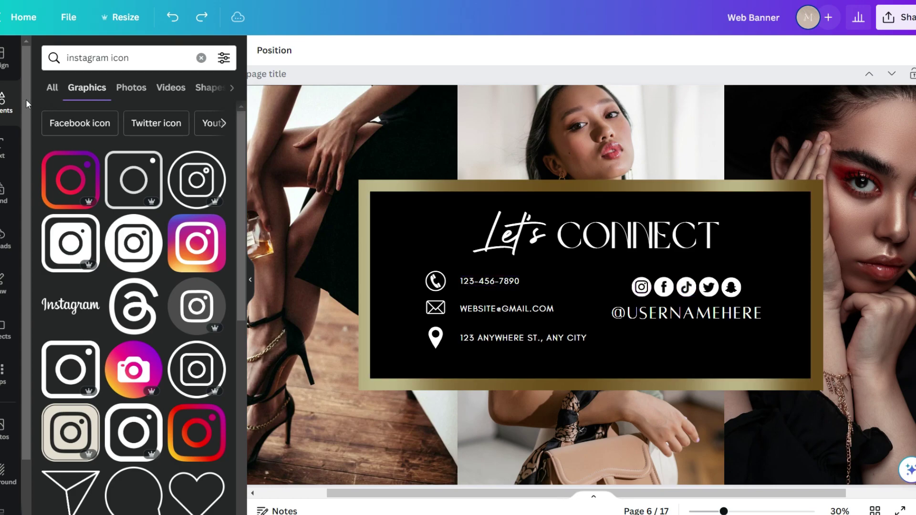
Browse the Instagram icon graphics and examine the contact panel's phone number, social handle and overall layout
{"action": "scroll", "coordinate": [101, 369], "scroll_direction": "down", "scroll_amount": 9}
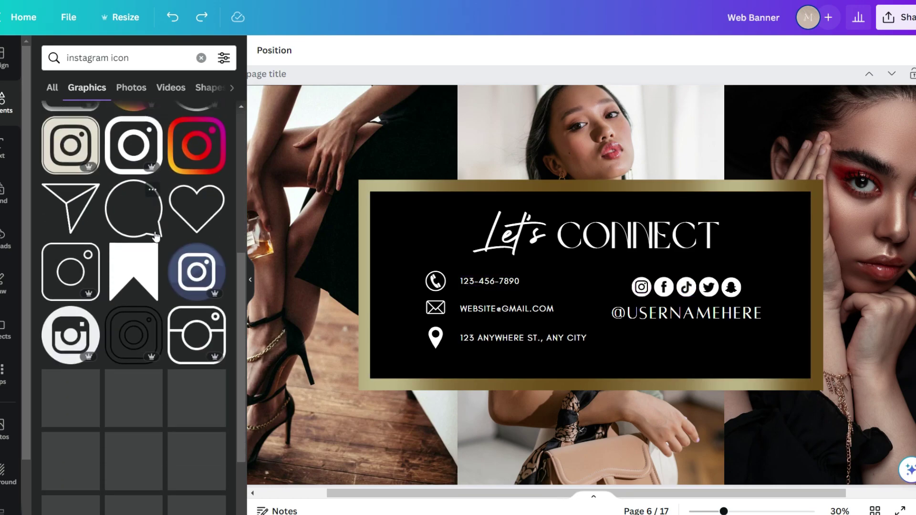
{"action": "scroll", "coordinate": [101, 369], "scroll_direction": "down", "scroll_amount": 3}
{"action": "left_click", "coordinate": [480, 281]}
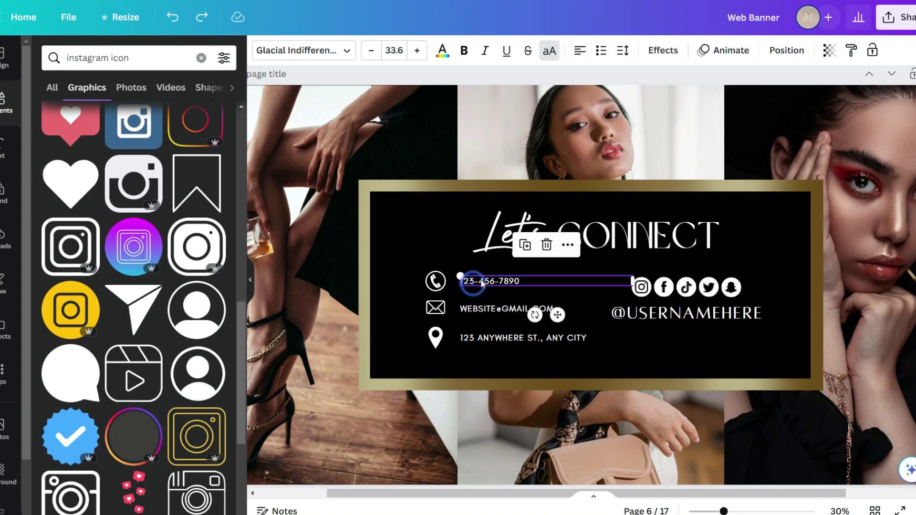
{"action": "left_click", "coordinate": [655, 317]}
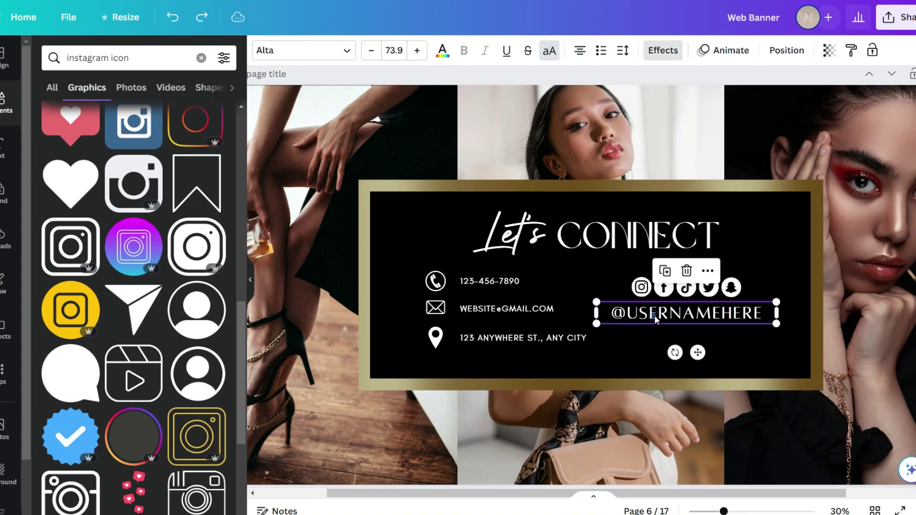
{"action": "scroll", "coordinate": [675, 310], "scroll_direction": "down", "scroll_amount": 1}
{"action": "left_click", "coordinate": [282, 192]}
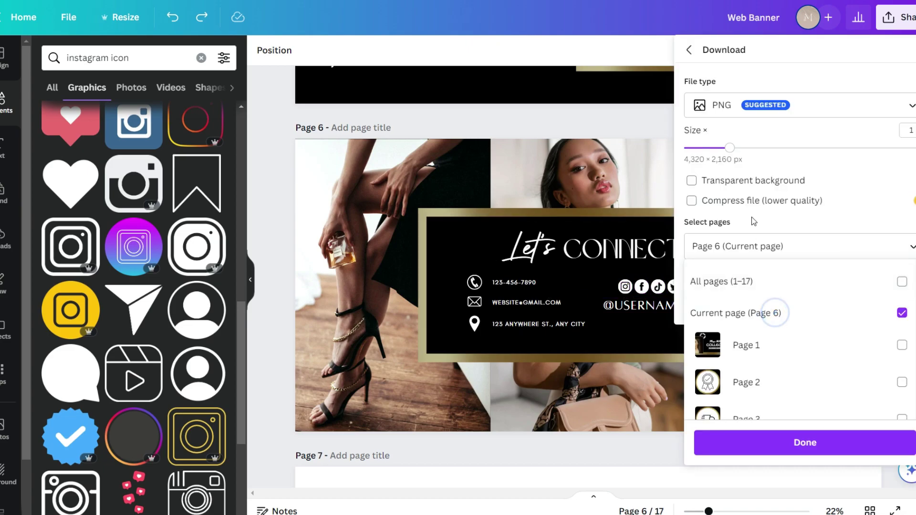
Download the Let's Connect page and assign Web_Banner_18 as the first image of the Shopify image banner
{"action": "left_click", "coordinate": [755, 223]}
{"action": "left_click", "coordinate": [762, 298]}
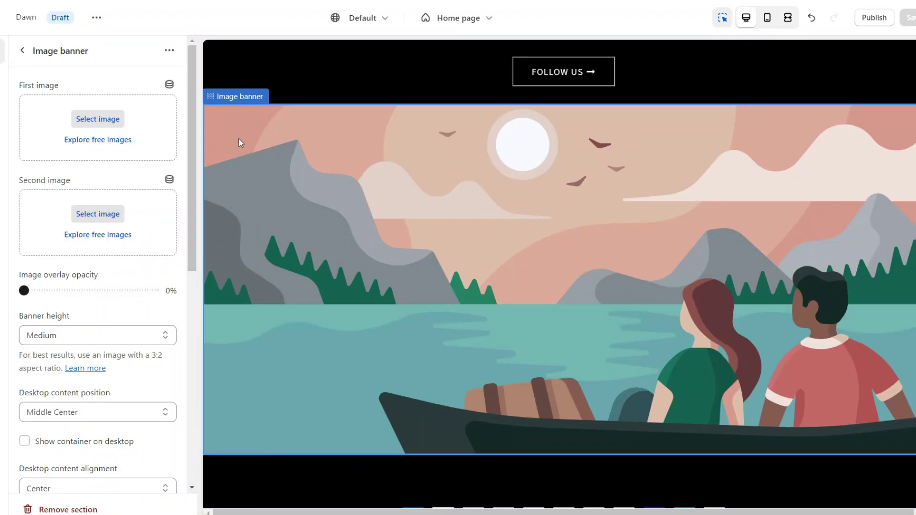
{"action": "left_click", "coordinate": [97, 119]}
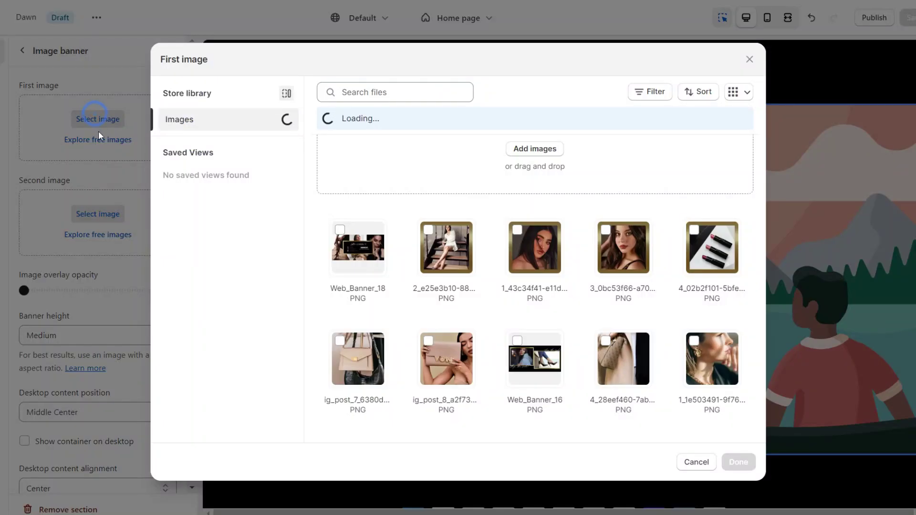
{"action": "left_click", "coordinate": [340, 231]}
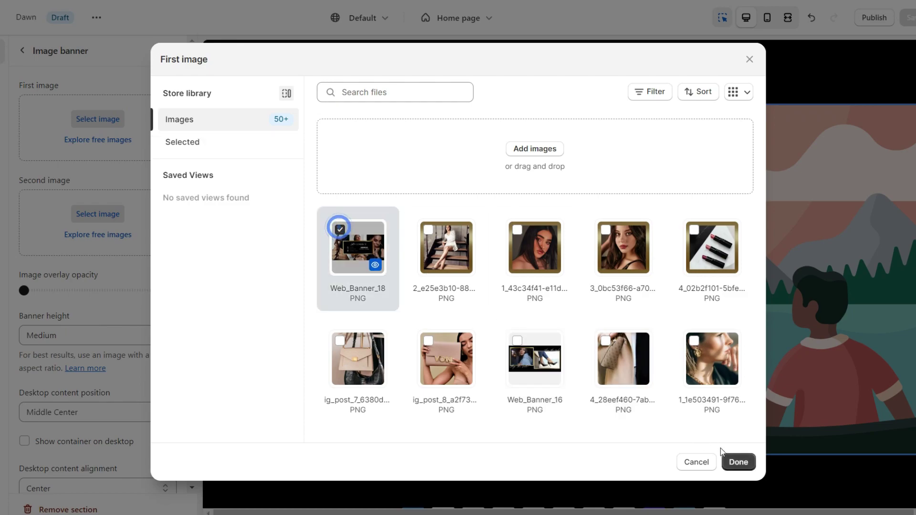
{"action": "left_click", "coordinate": [738, 461]}
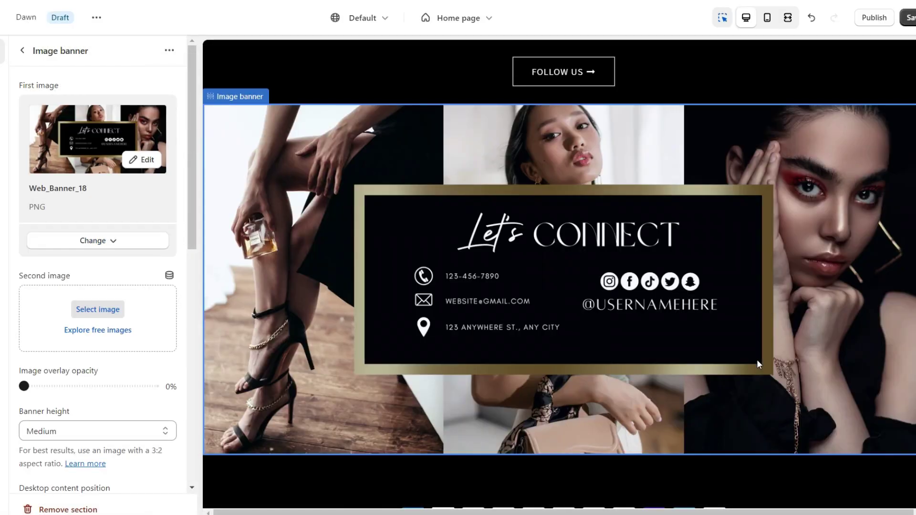
Adapt the image banner's height to show the whole Let's Connect image and open the full-width preview
{"action": "scroll", "coordinate": [38, 226], "scroll_direction": "down", "scroll_amount": 4}
{"action": "left_click", "coordinate": [55, 244]}
{"action": "left_click", "coordinate": [60, 257]}
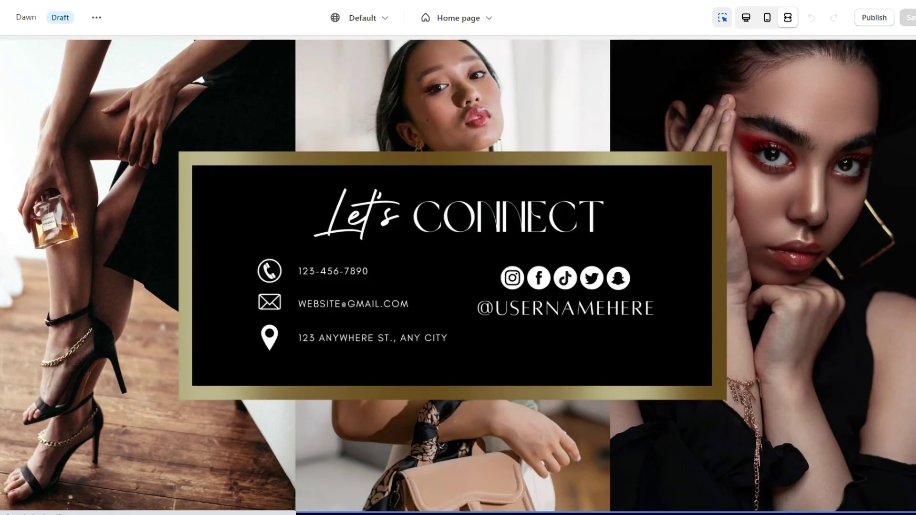
Review the contact banner's placement below the Instagram section and examine the finished home page from the header down
{"action": "scroll", "coordinate": [458, 275], "scroll_direction": "down", "scroll_amount": 1}
{"action": "scroll", "coordinate": [458, 267], "scroll_direction": "up", "scroll_amount": 10}
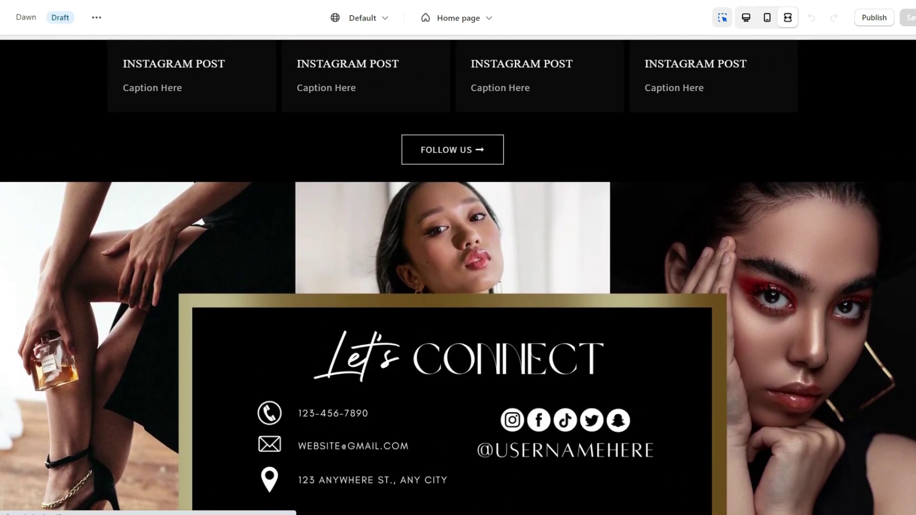
{"action": "scroll", "coordinate": [458, 267], "scroll_direction": "down", "scroll_amount": 10}
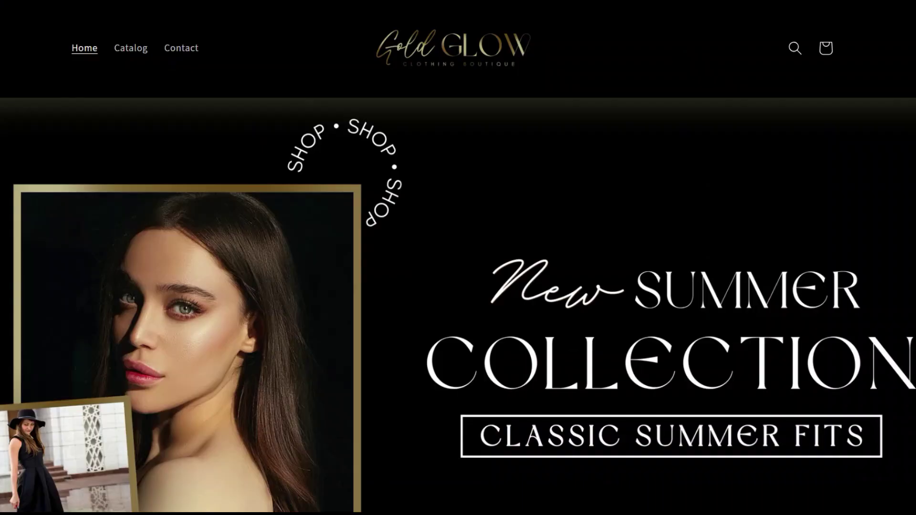
{"action": "scroll", "coordinate": [839, 184], "scroll_direction": "down", "scroll_amount": 12}
{"action": "scroll", "coordinate": [839, 182], "scroll_direction": "down", "scroll_amount": 20}
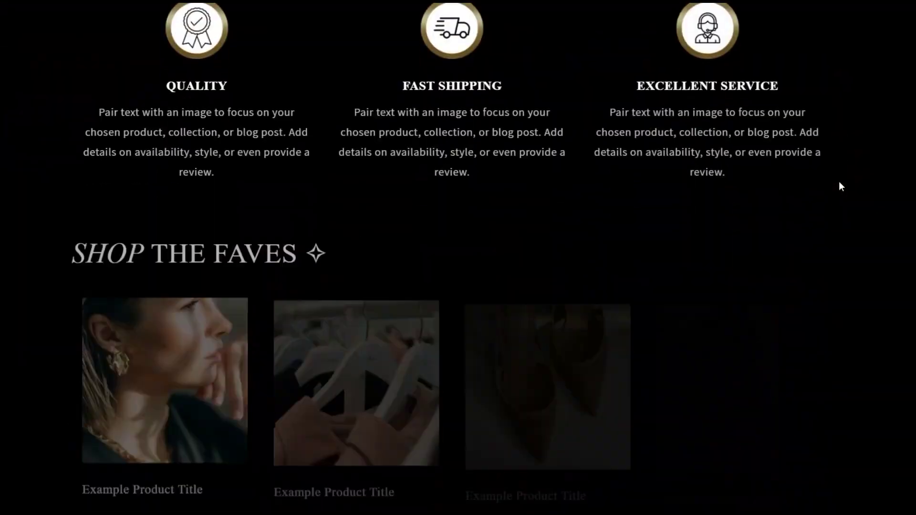
{"action": "scroll", "coordinate": [841, 186], "scroll_direction": "down", "scroll_amount": 5}
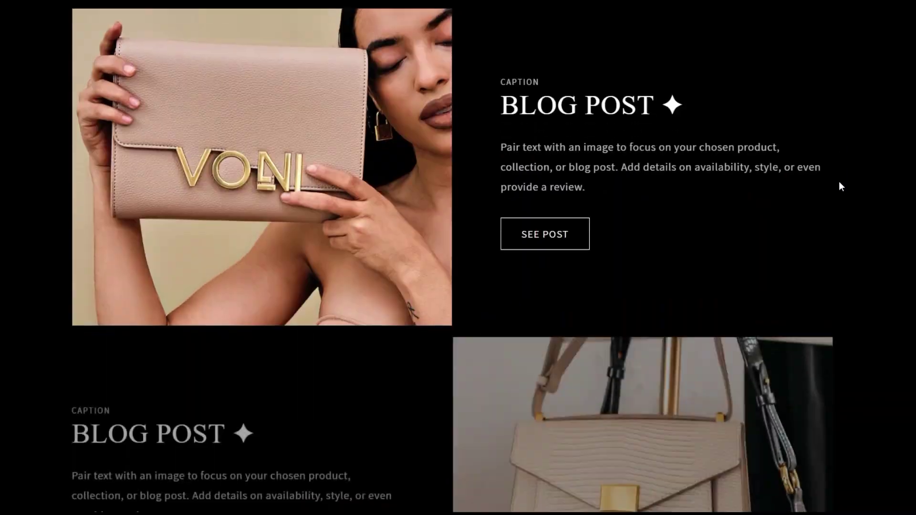